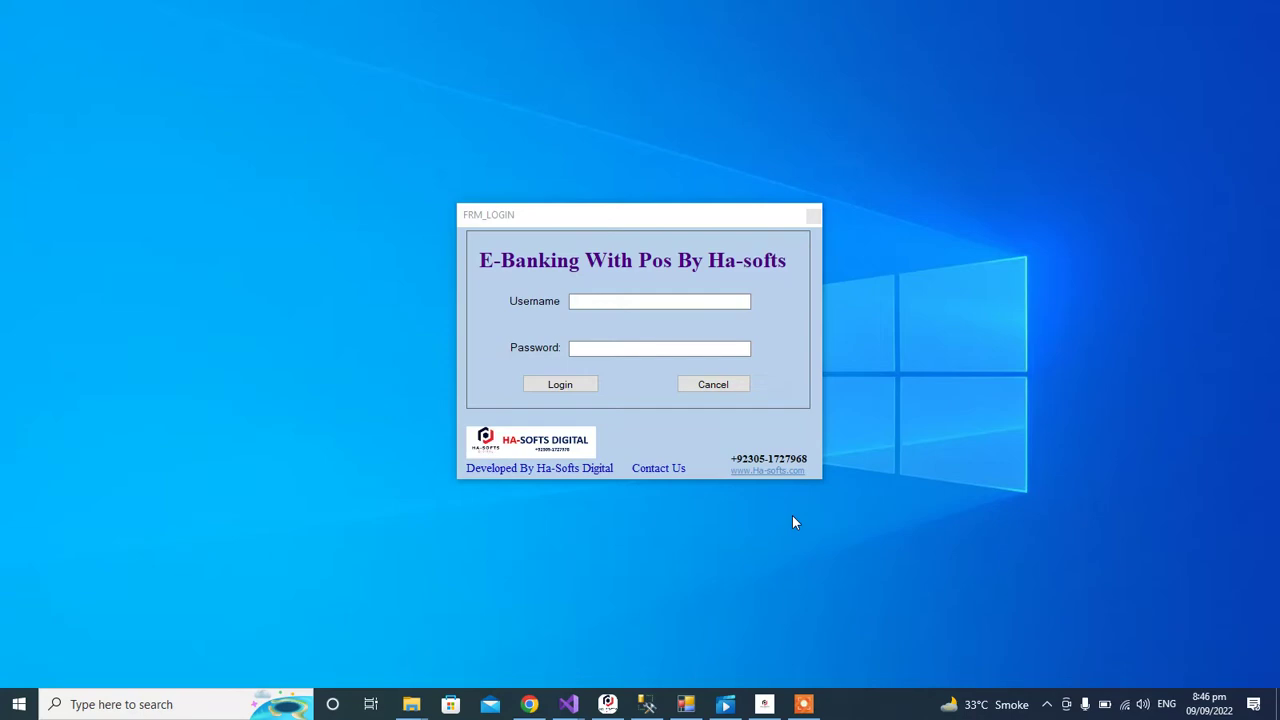
# Step: Log in as admin with the account password to reach the shop dashboard
pyautogui.click(626, 303)
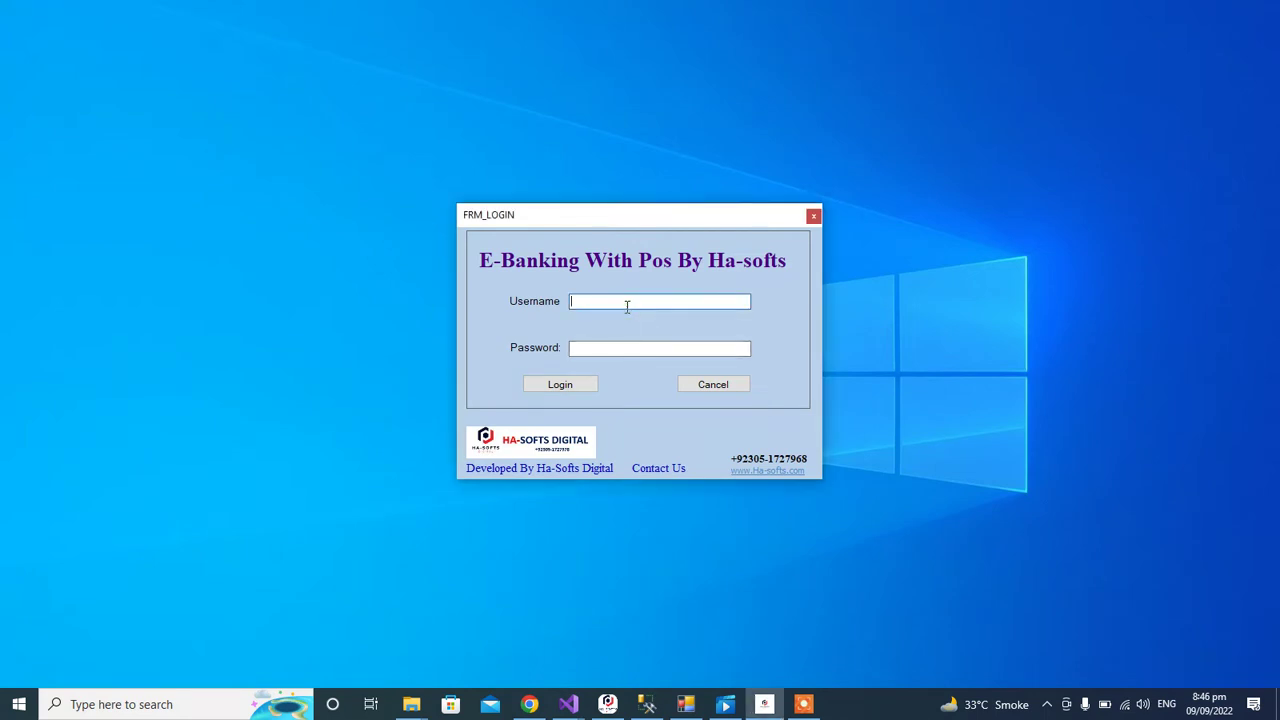
pyautogui.write('admin')
pyautogui.press('Tab')
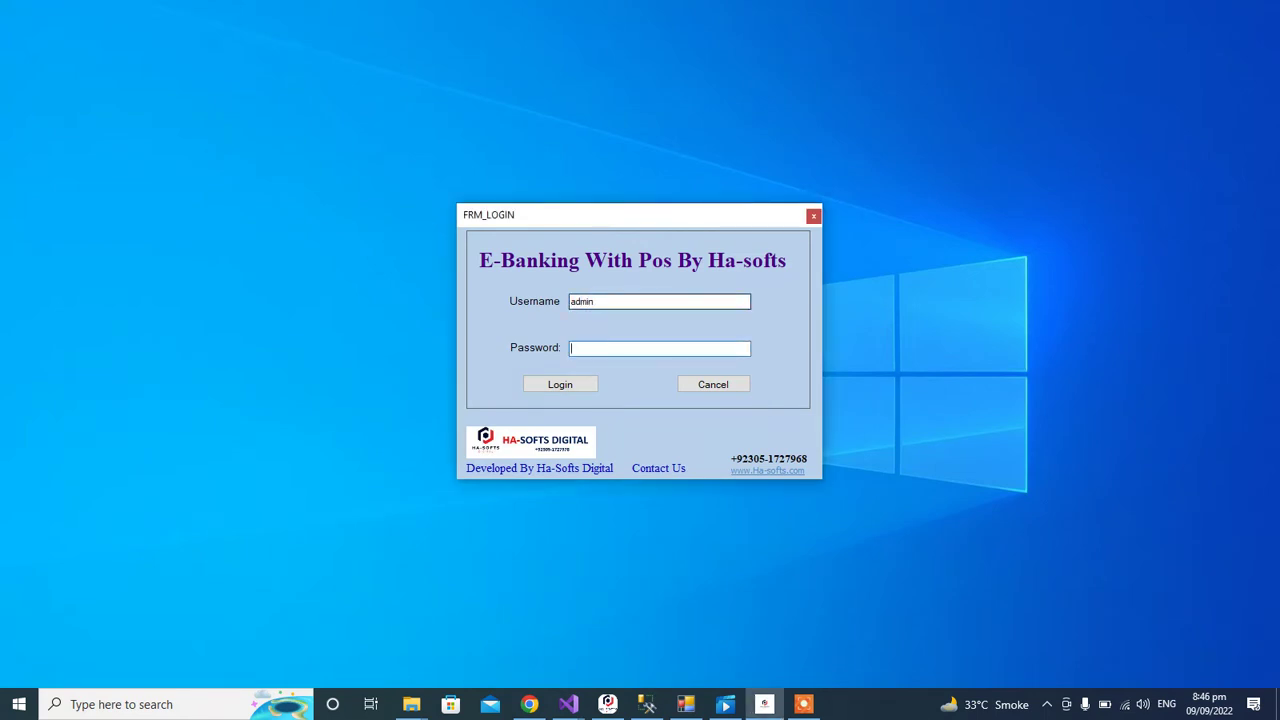
pyautogui.write('1234')
pyautogui.press('Tab')
pyautogui.press('Return')
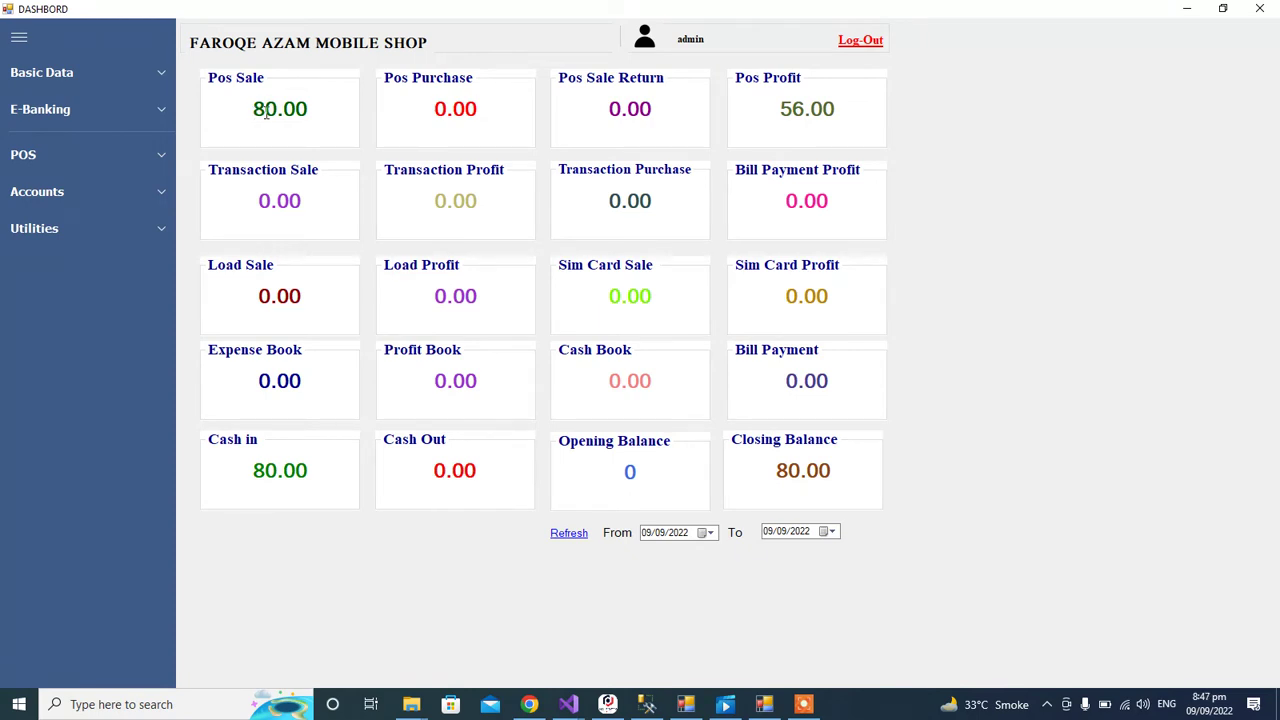
pyautogui.doubleClick(266, 110)
pyautogui.click(465, 109)
pyautogui.doubleClick(616, 112)
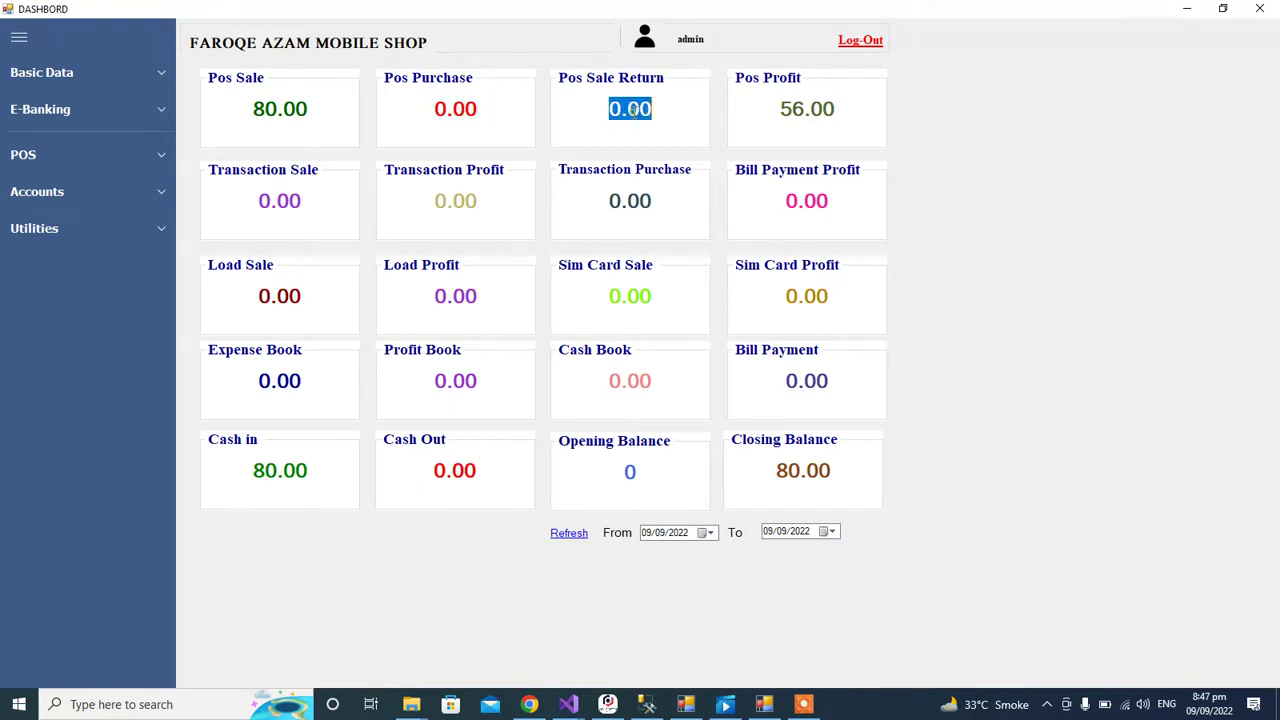
pyautogui.doubleClick(807, 114)
pyautogui.click(806, 116)
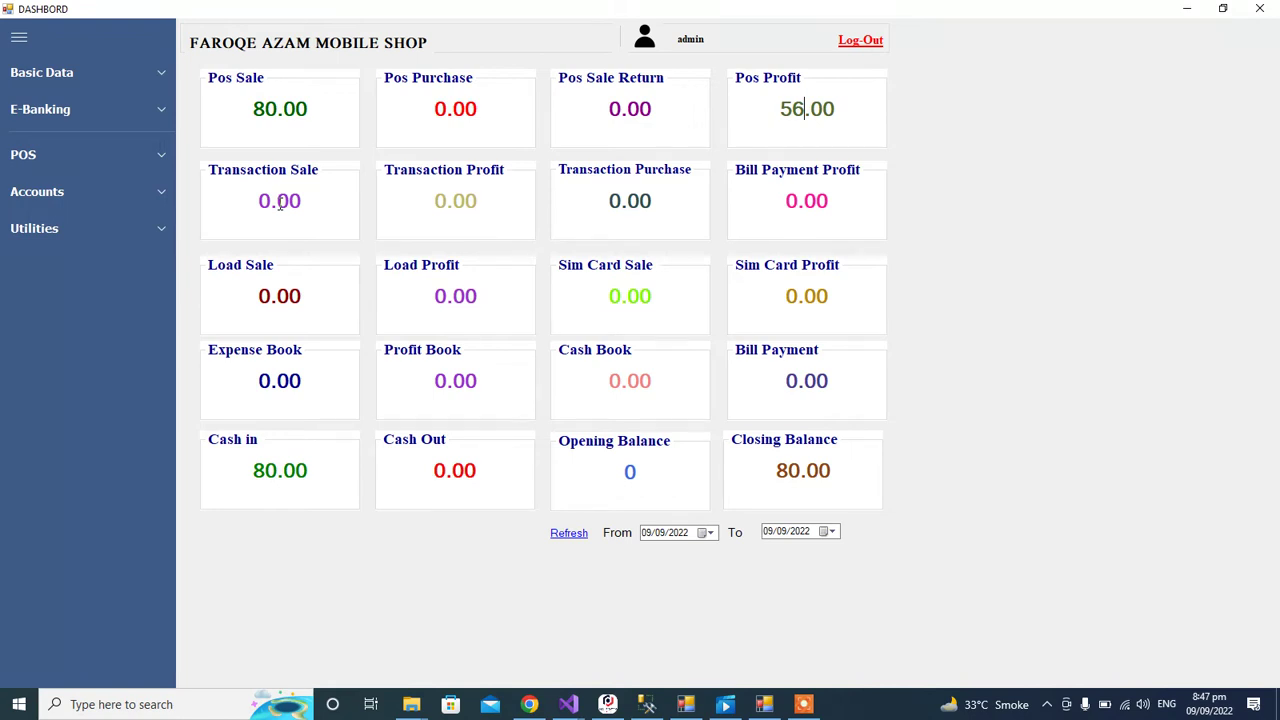
pyautogui.doubleClick(280, 204)
pyautogui.click(278, 202)
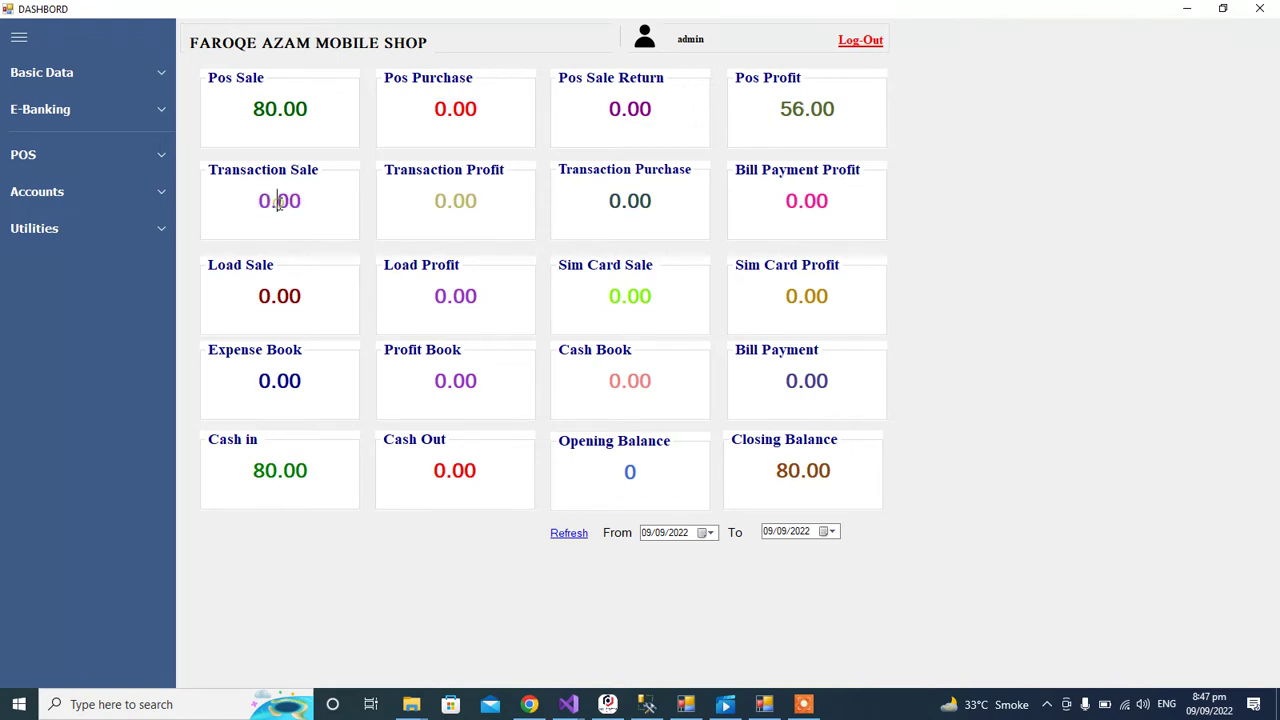
pyautogui.doubleClick(466, 201)
pyautogui.click(466, 201)
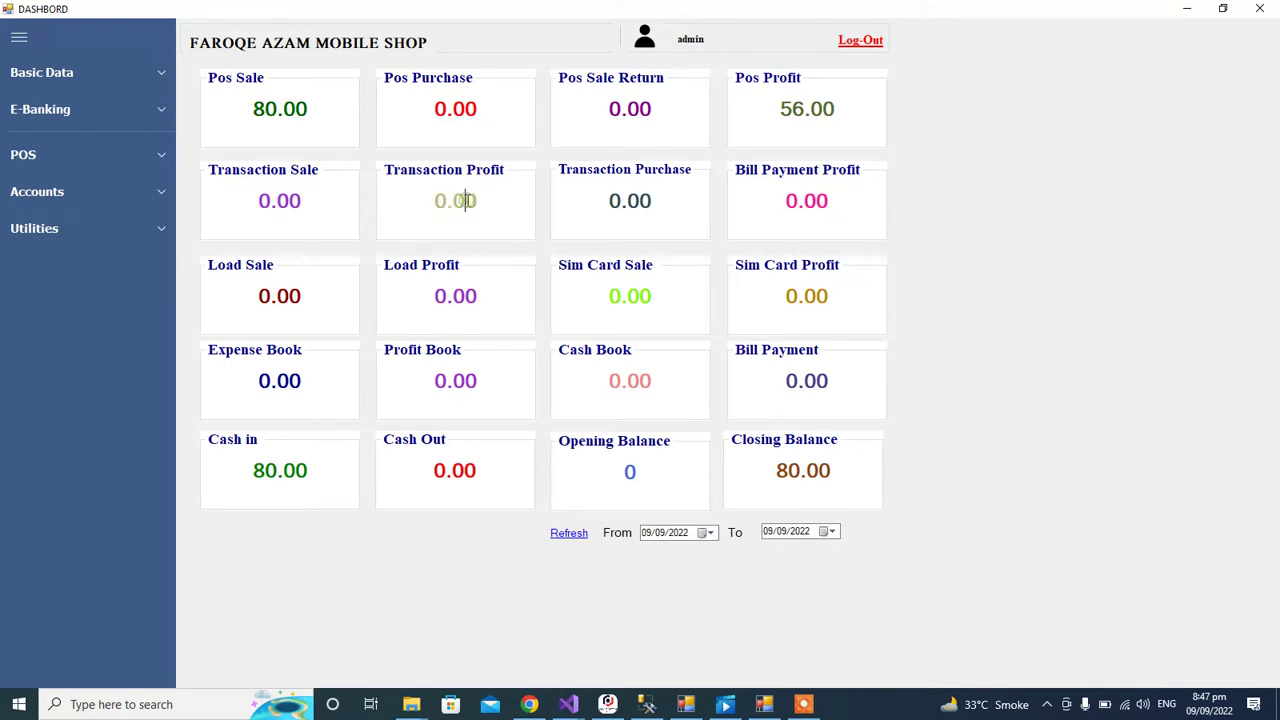
pyautogui.click(628, 207)
pyautogui.doubleClick(630, 212)
pyautogui.click(796, 198)
pyautogui.doubleClick(795, 196)
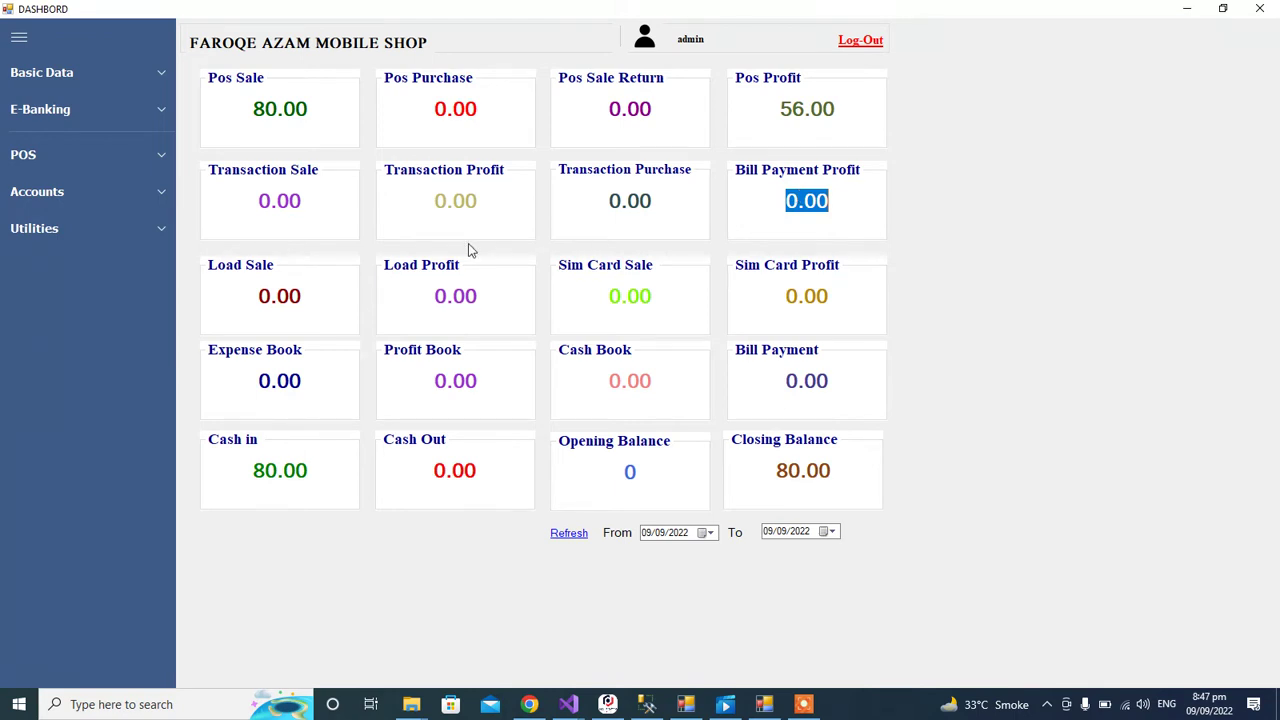
pyautogui.click(280, 296)
pyautogui.doubleClick(282, 297)
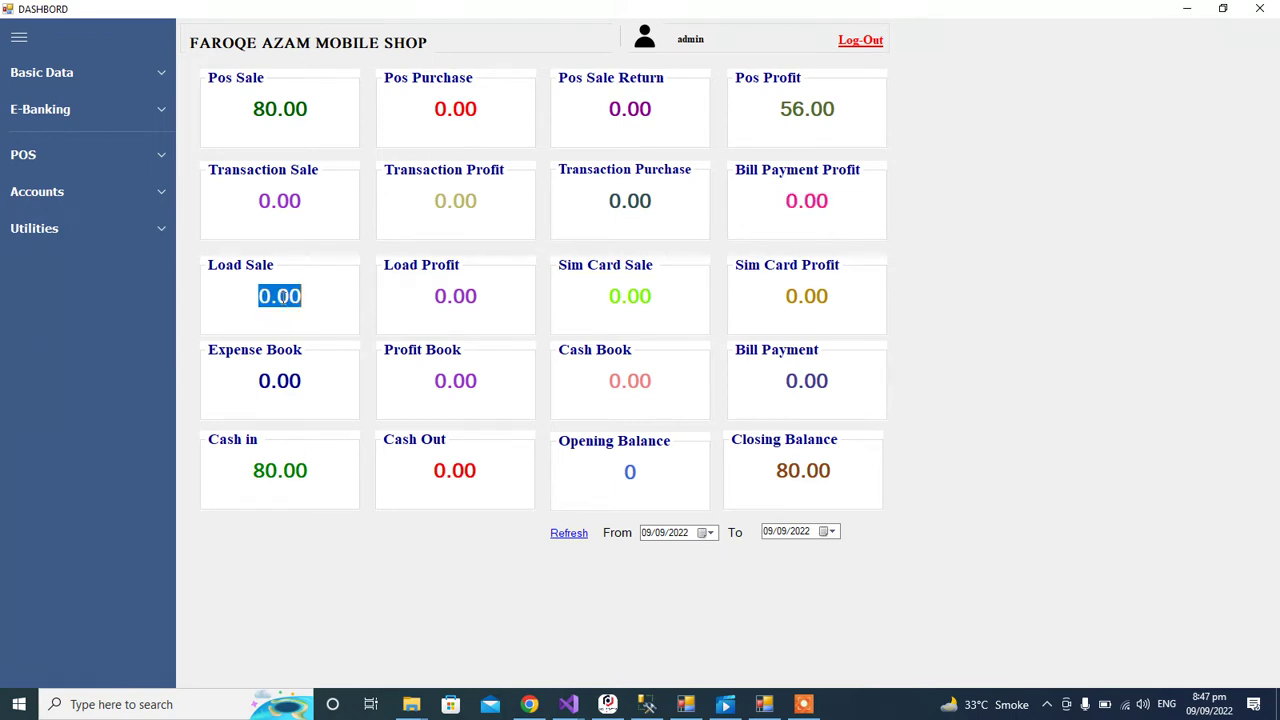
pyautogui.click(282, 297)
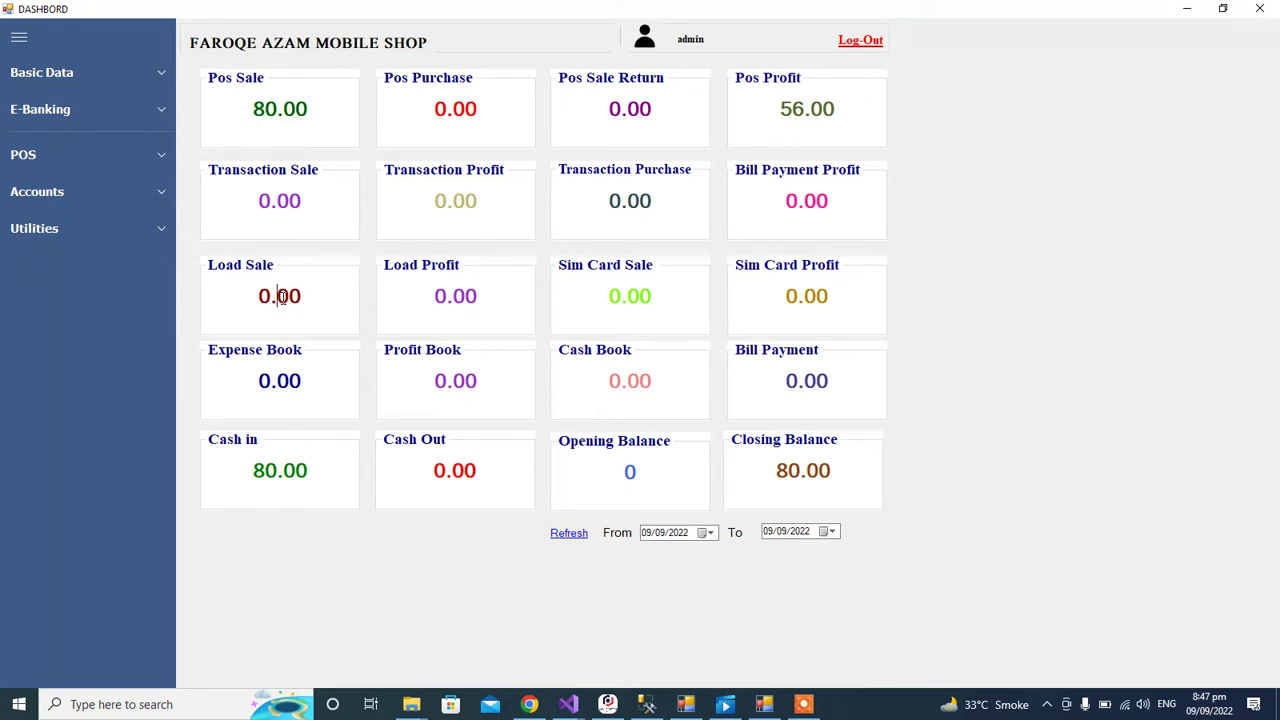
pyautogui.doubleClick(282, 297)
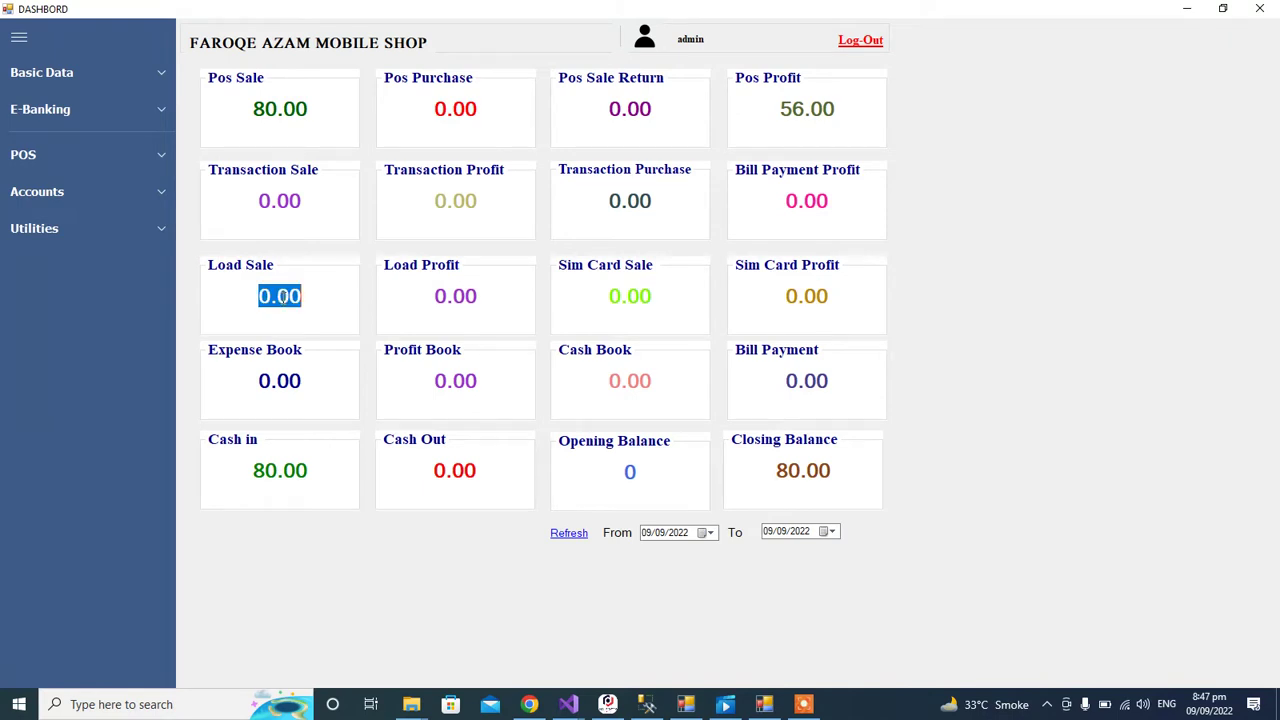
pyautogui.doubleClick(460, 296)
pyautogui.click(462, 296)
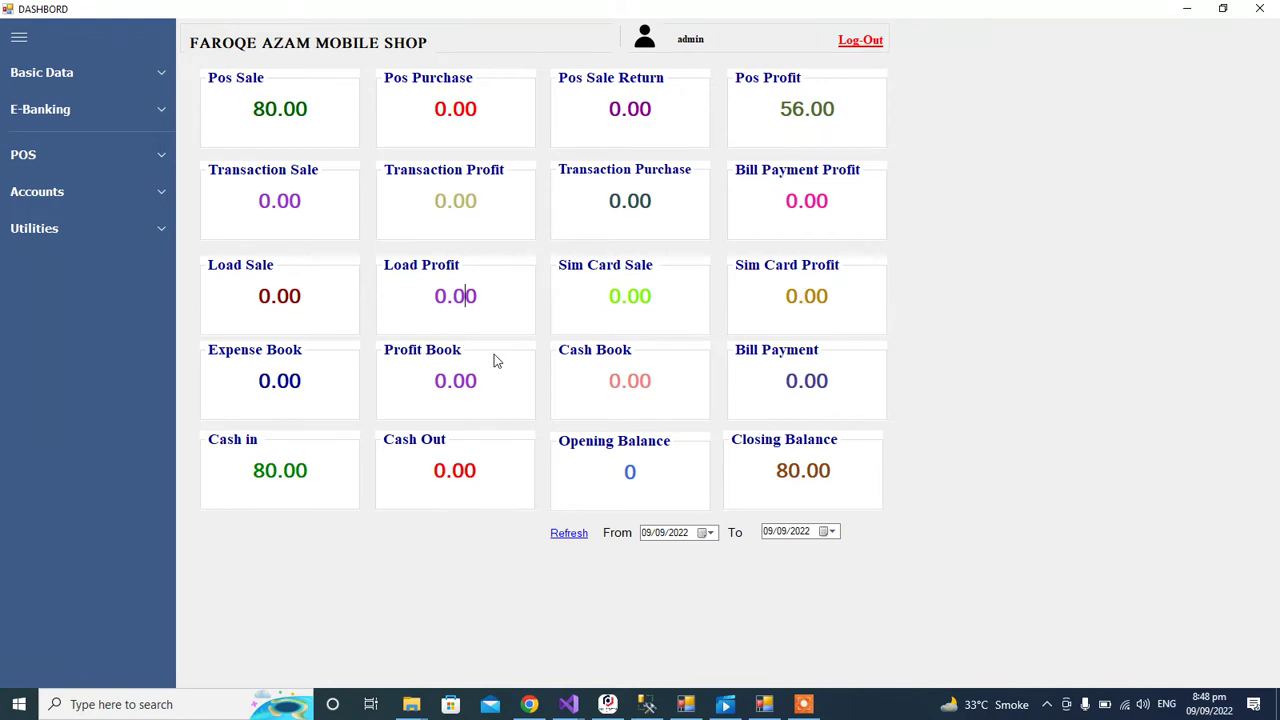
pyautogui.click(285, 386)
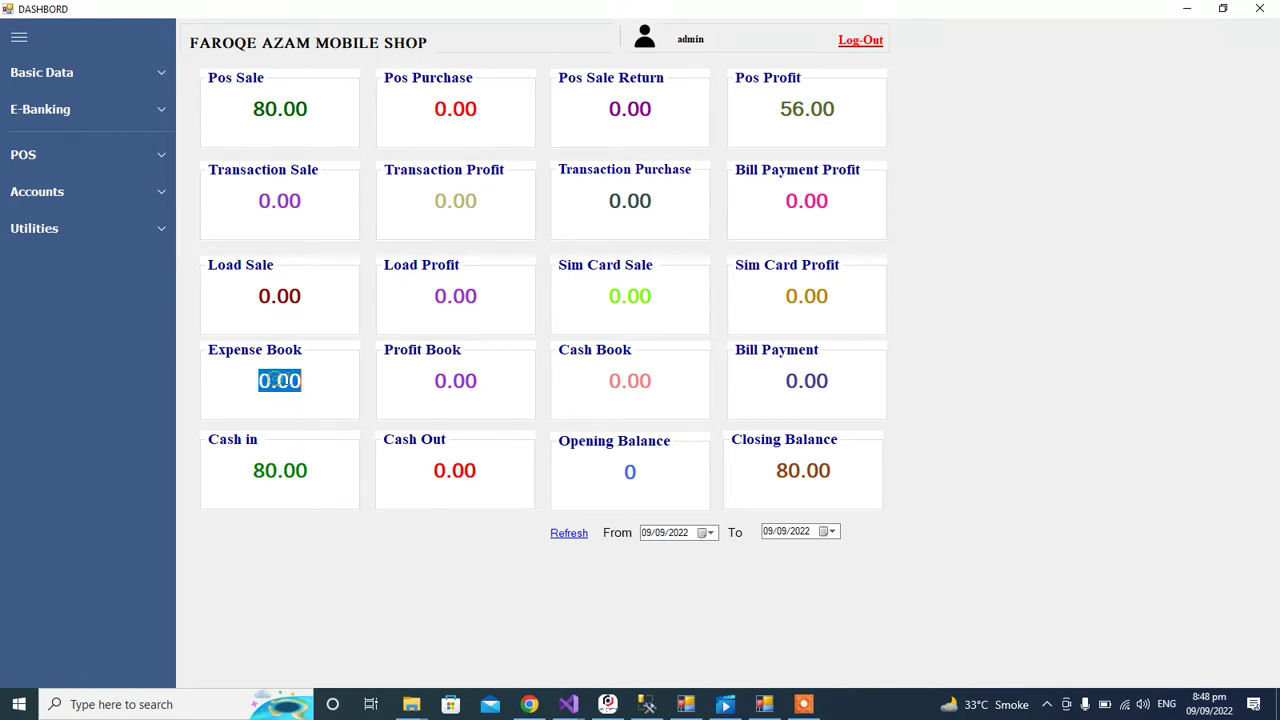
pyautogui.click(440, 381)
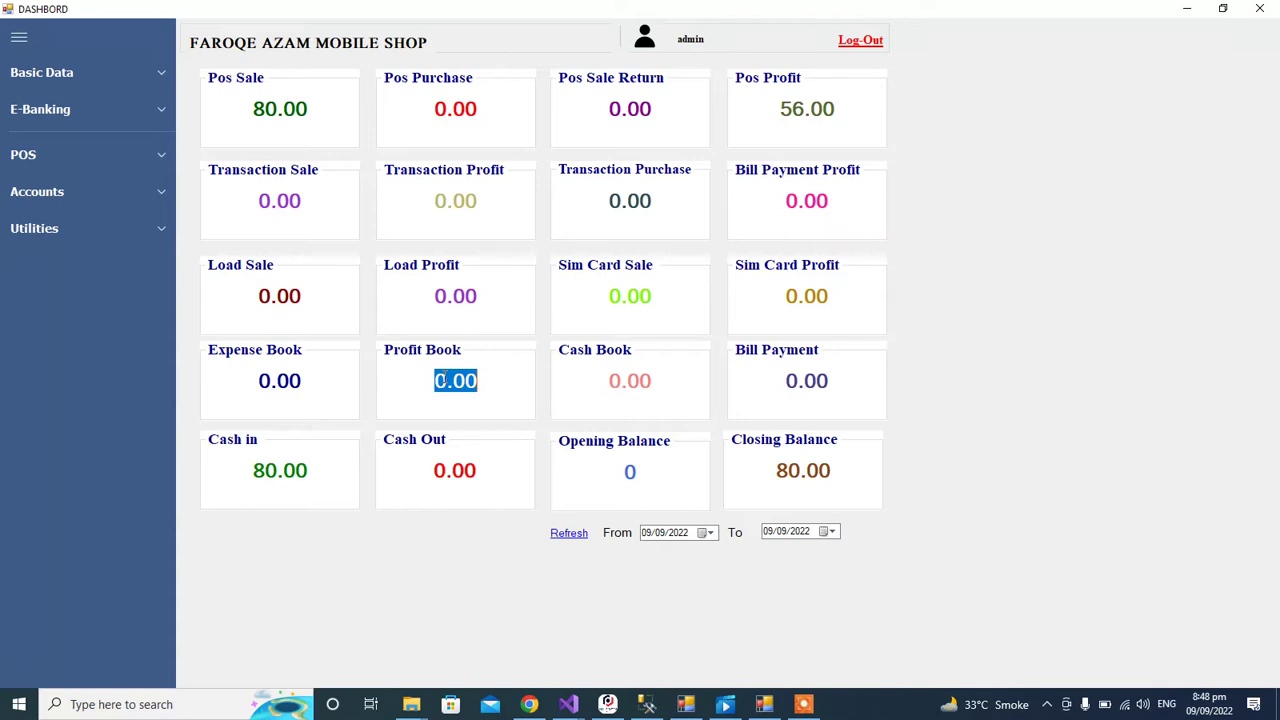
pyautogui.click(623, 380)
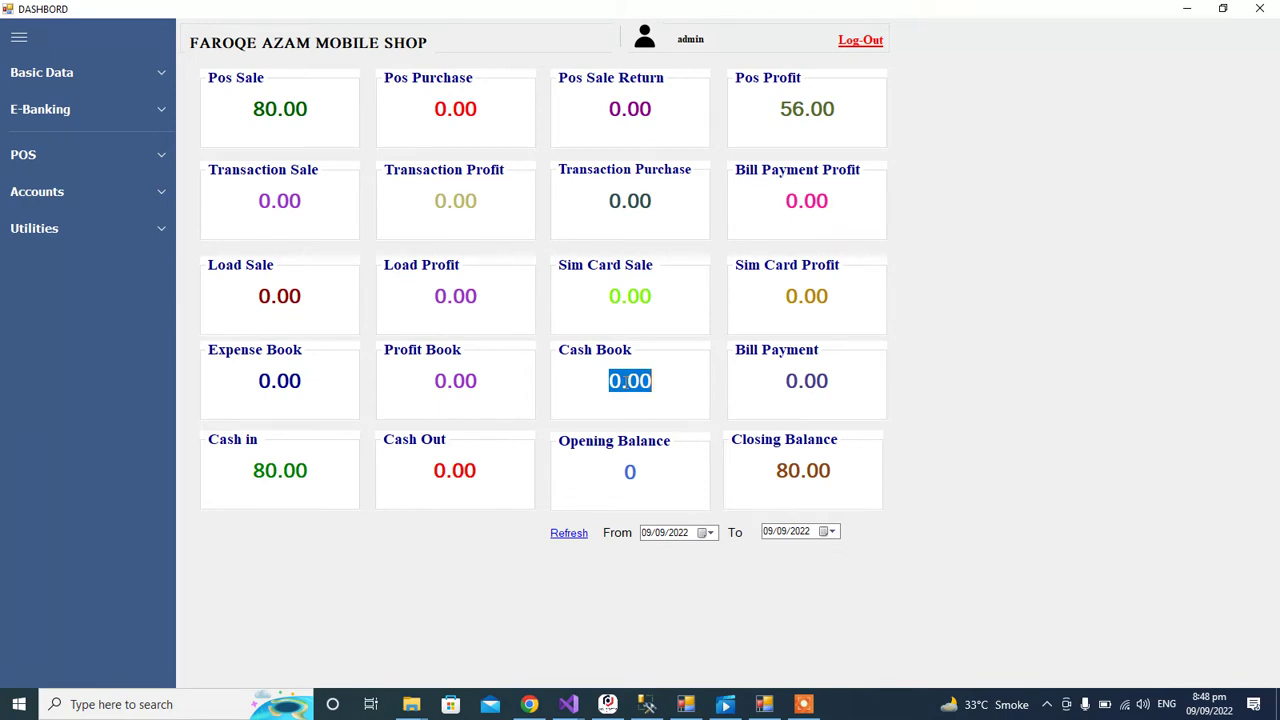
pyautogui.click(785, 380)
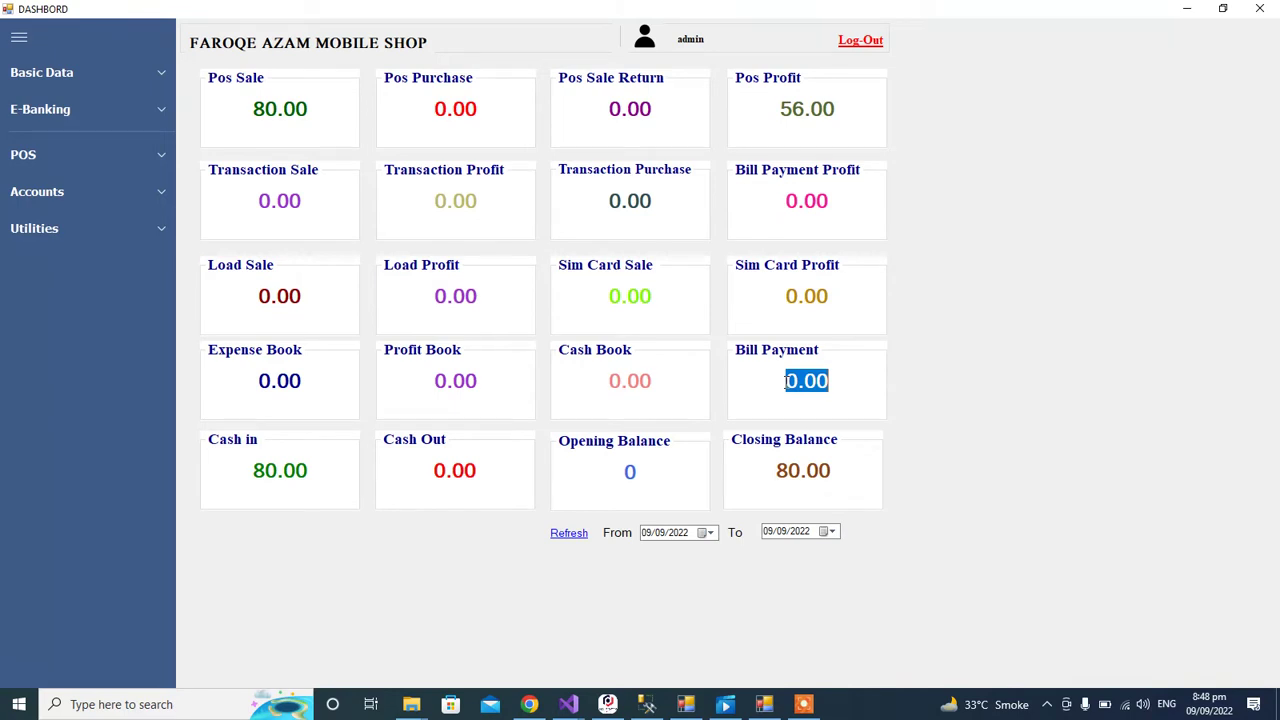
pyautogui.click(286, 464)
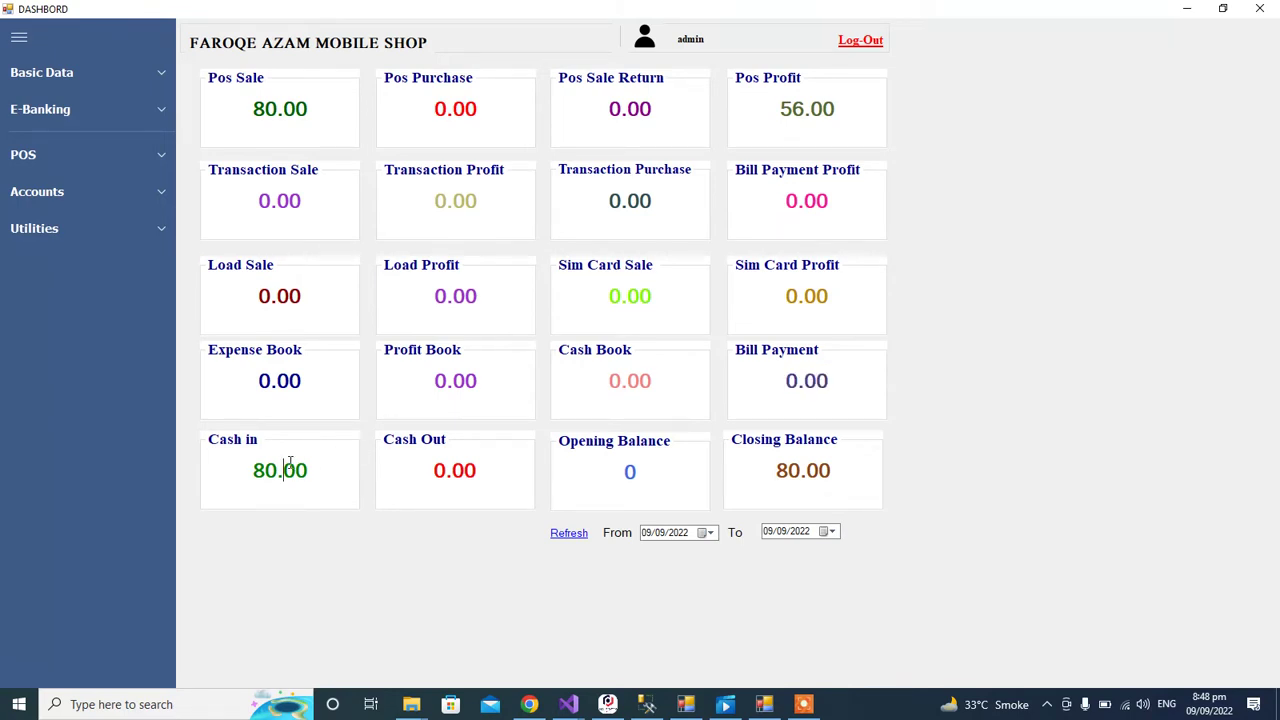
pyautogui.click(472, 467)
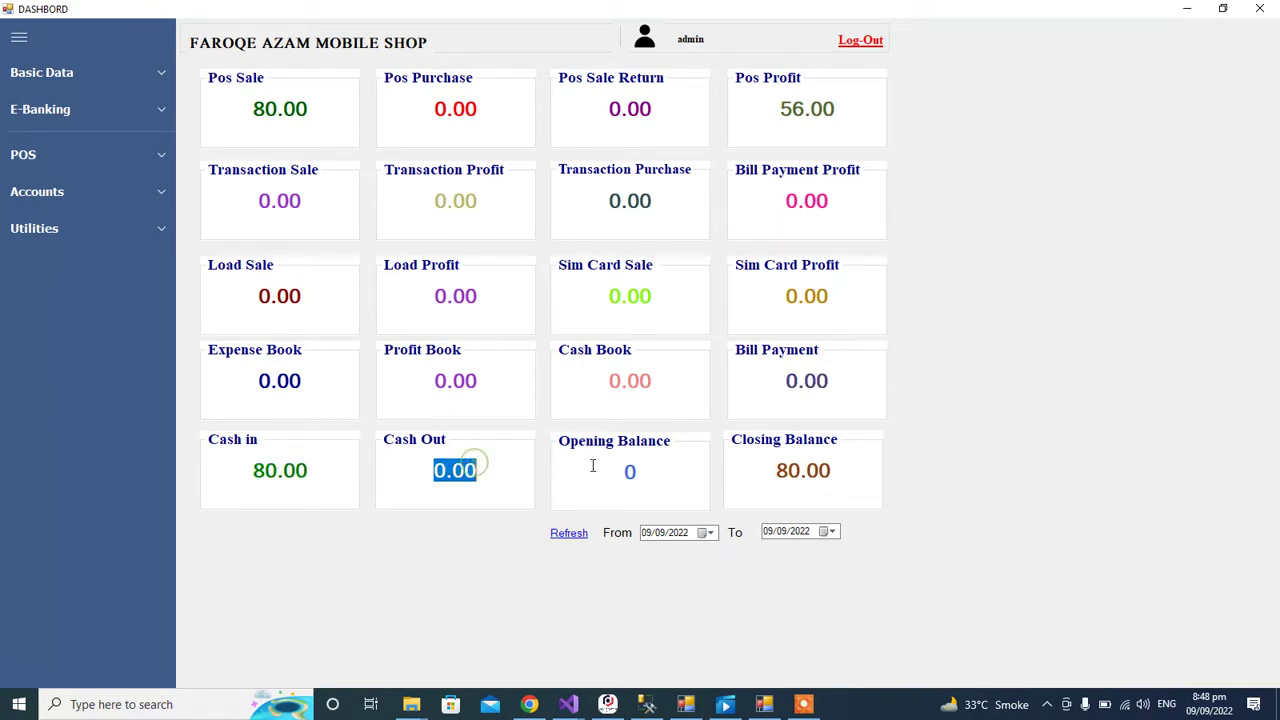
pyautogui.click(628, 478)
pyautogui.click(627, 474)
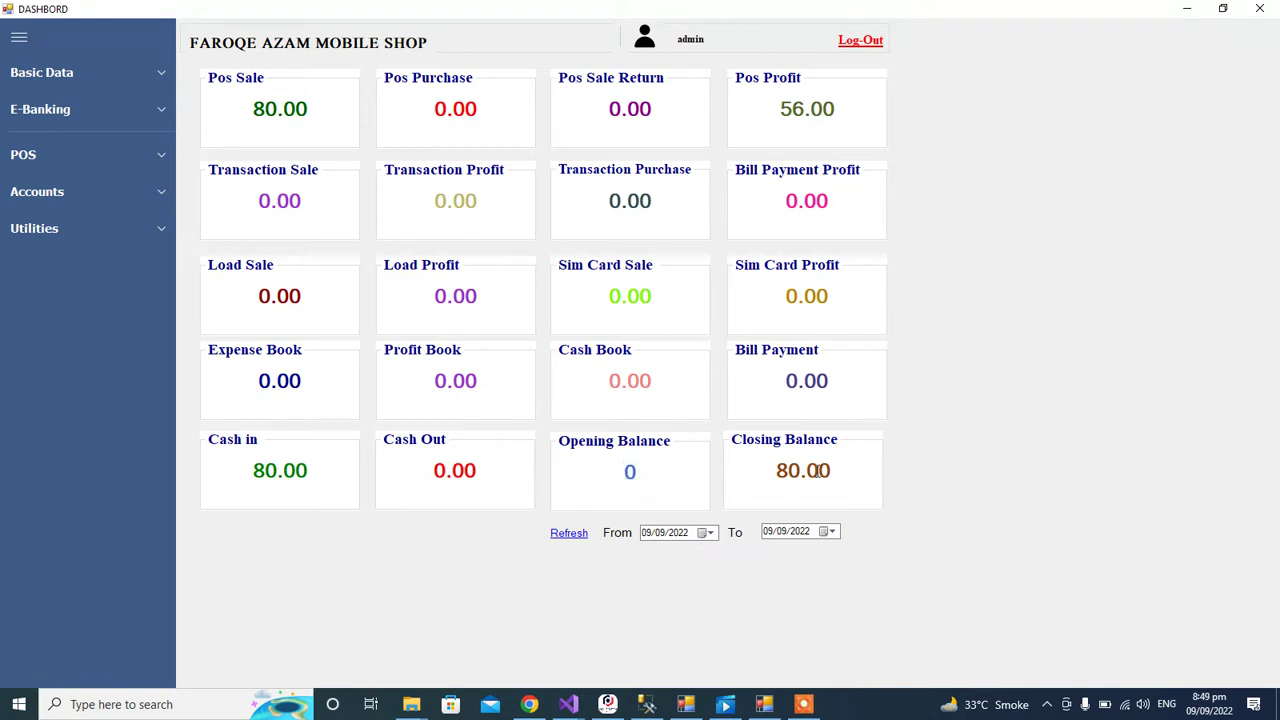
pyautogui.click(803, 487)
pyautogui.click(799, 481)
pyautogui.click(107, 73)
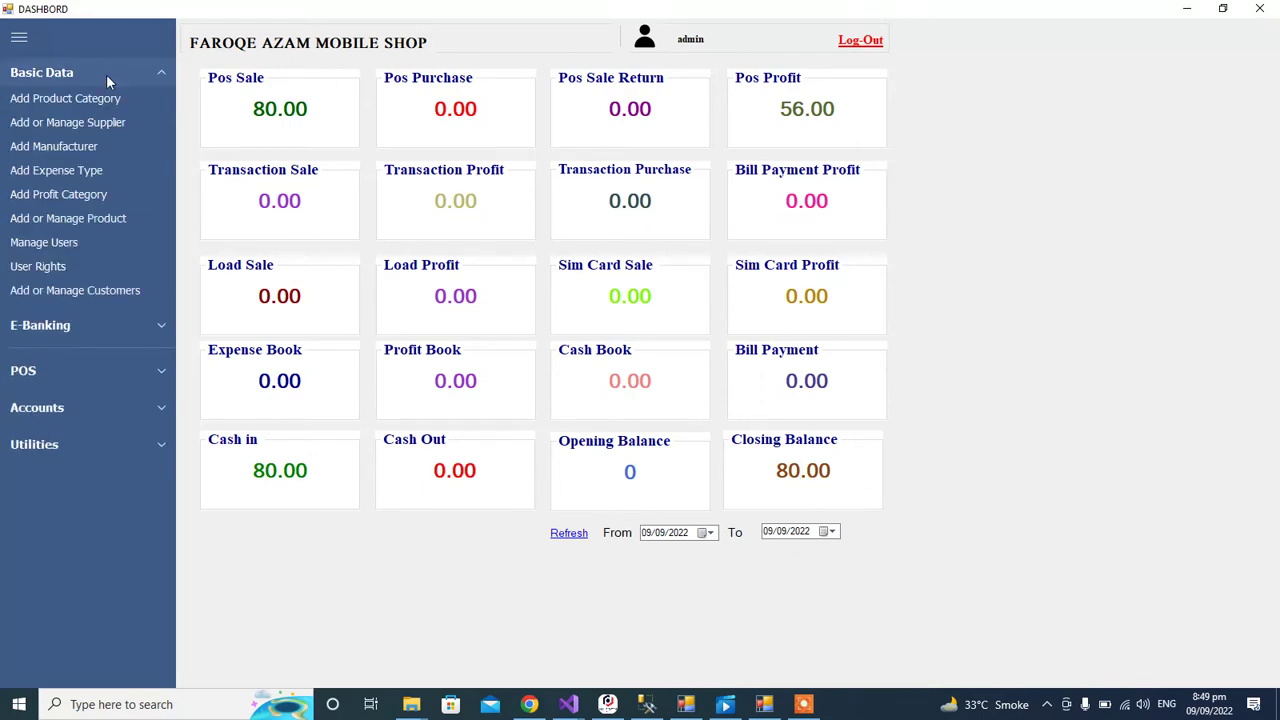
pyautogui.click(102, 99)
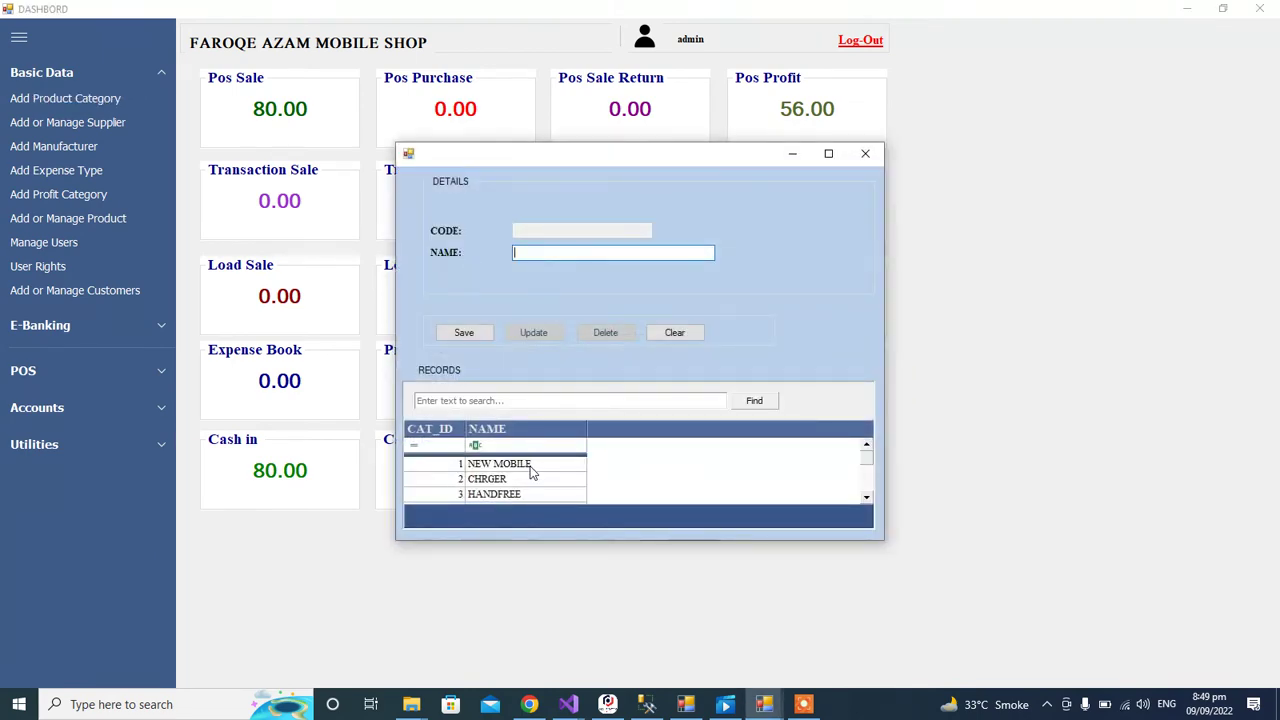
pyautogui.scroll(-4, 858, 460)
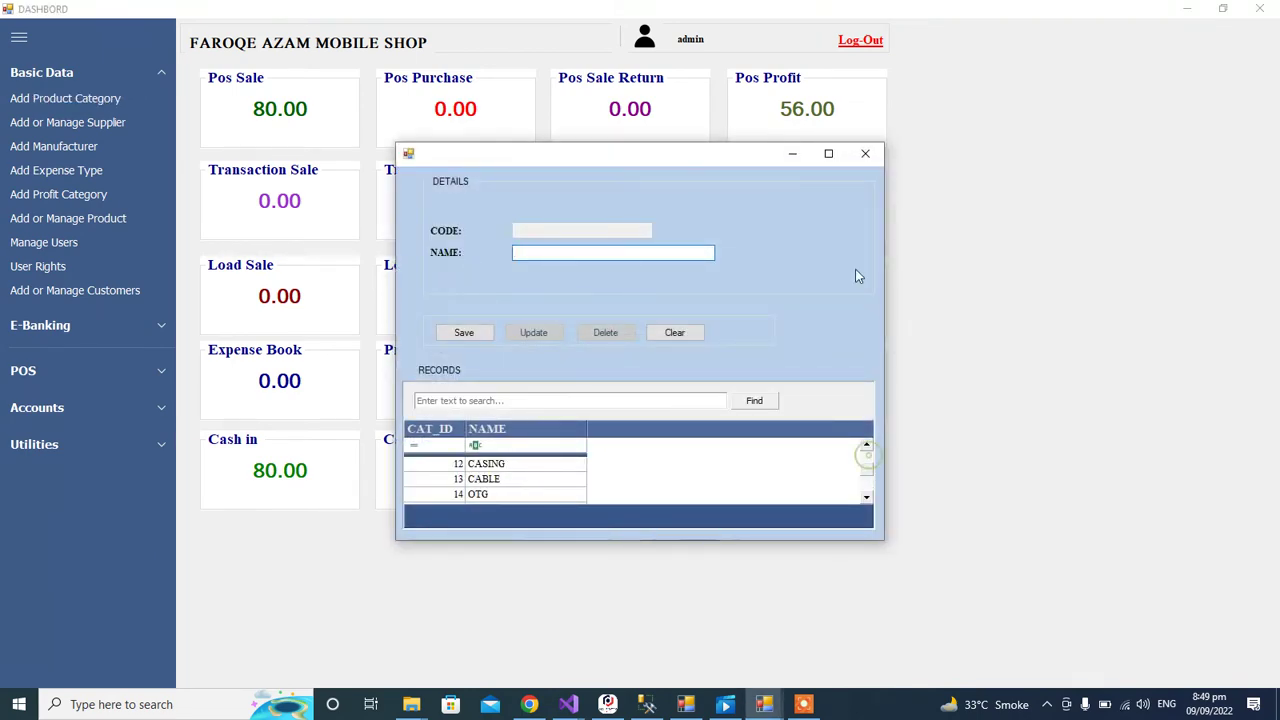
pyautogui.click(864, 153)
pyautogui.click(68, 123)
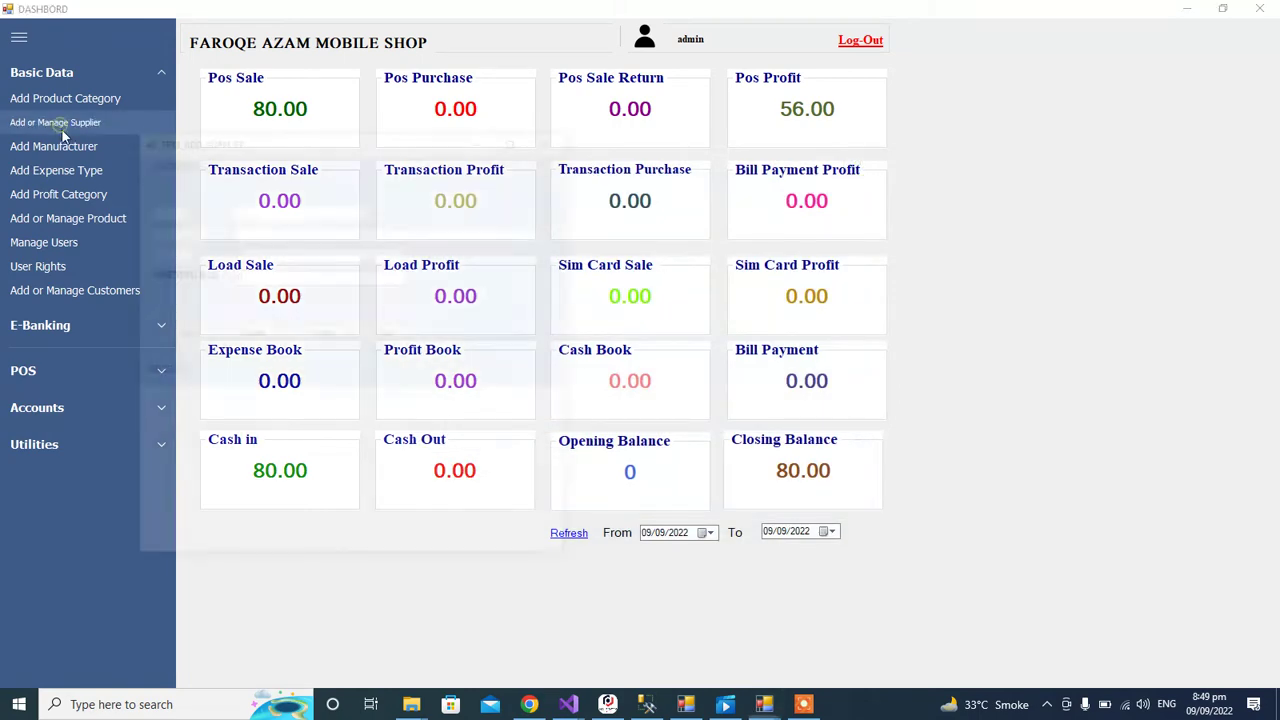
pyautogui.click(362, 251)
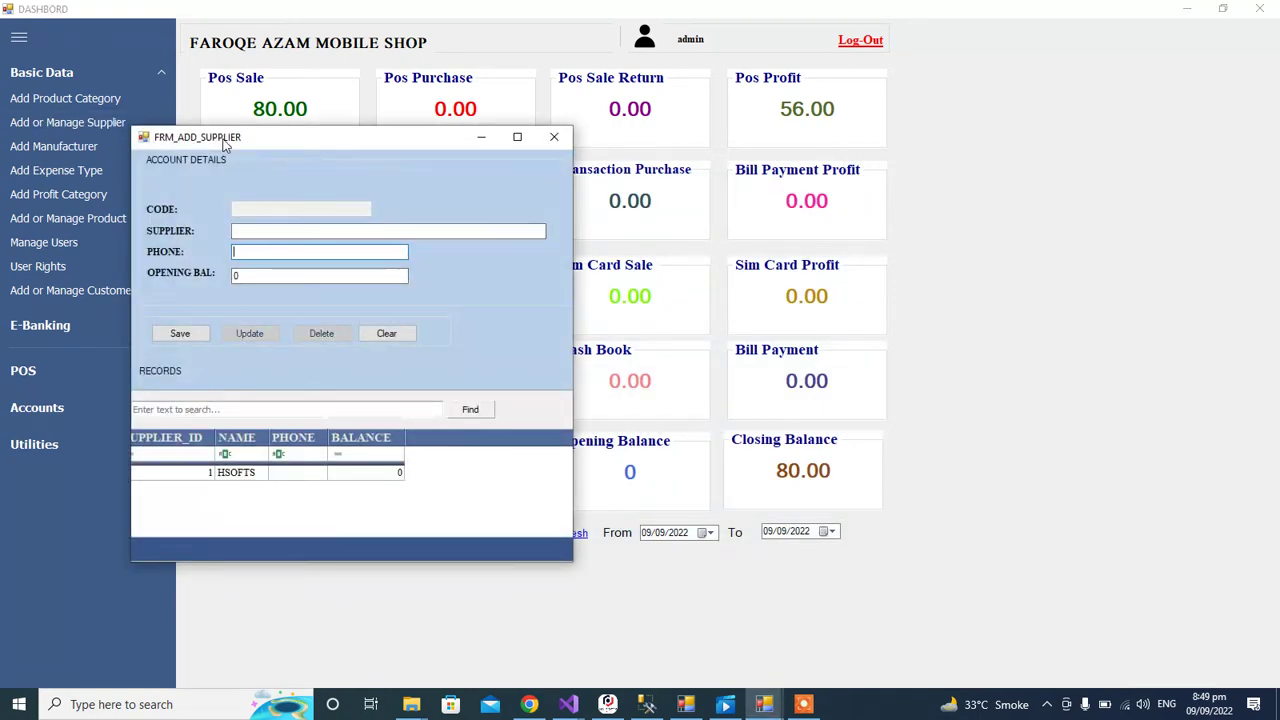
pyautogui.moveTo(224, 145); pyautogui.dragTo(406, 181)
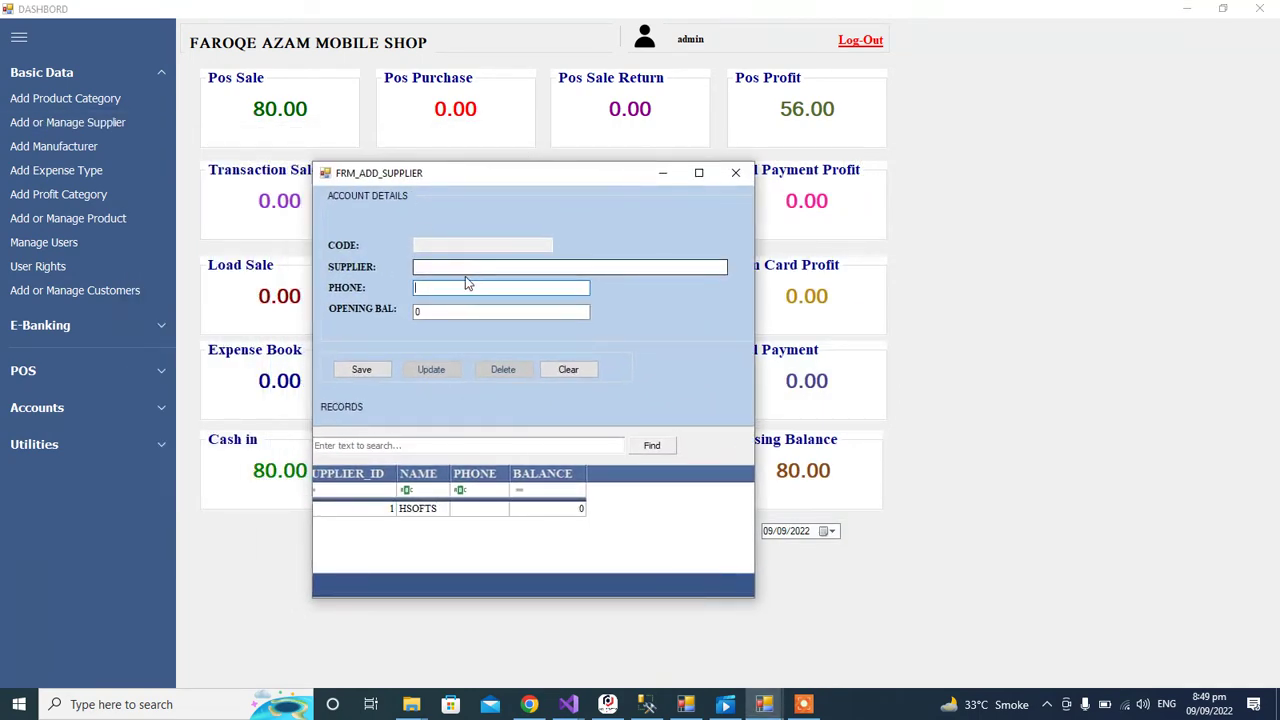
pyautogui.click(735, 173)
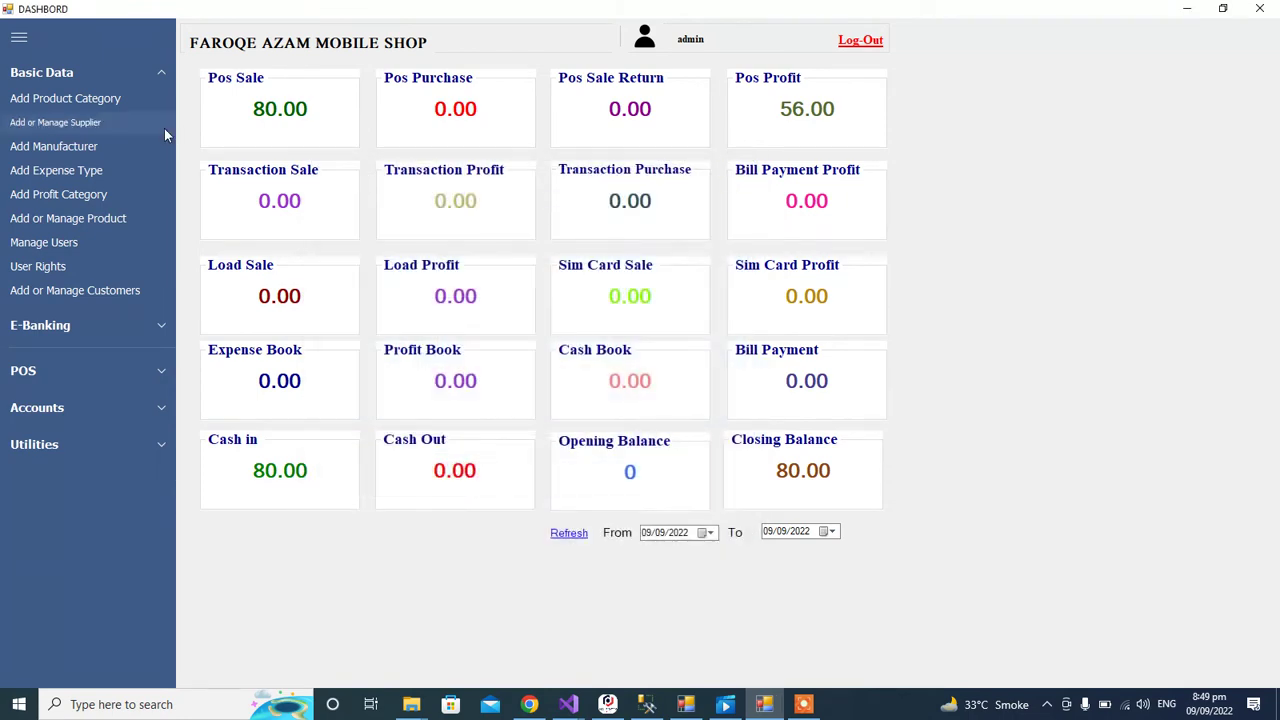
pyautogui.click(101, 150)
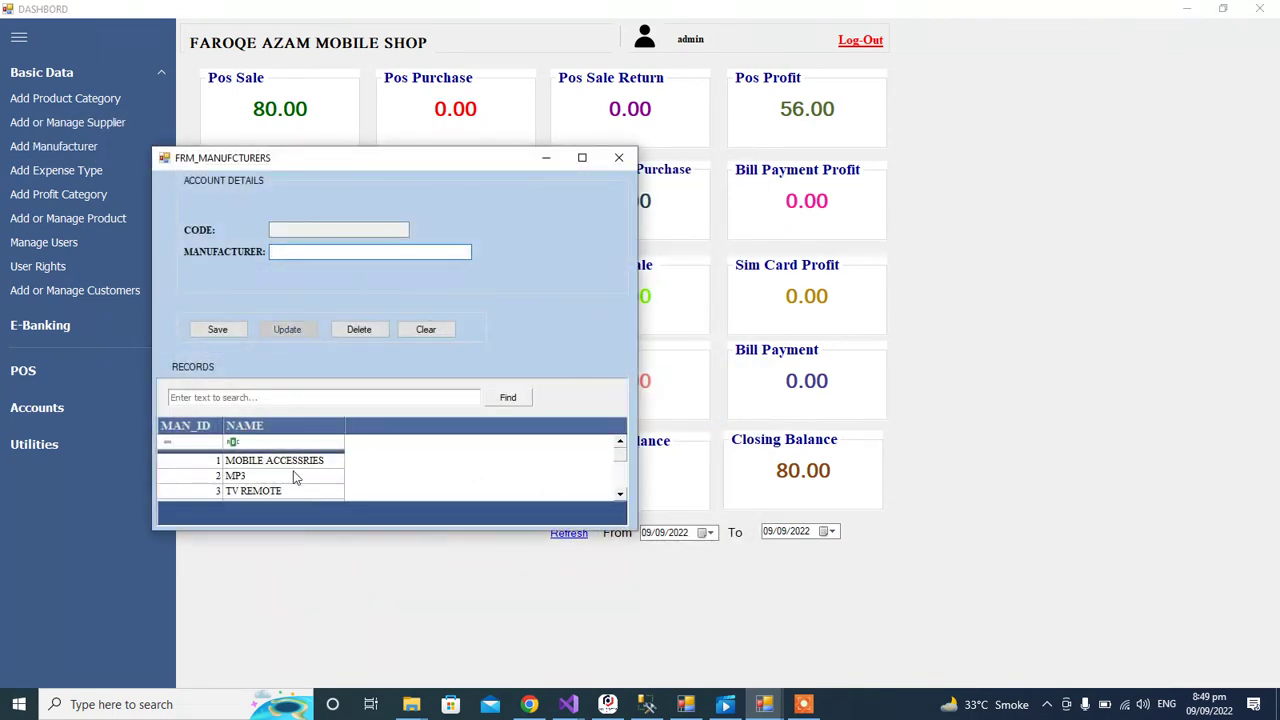
pyautogui.moveTo(620, 458)
pyautogui.mouseDown()
pyautogui.moveTo(620, 486)
pyautogui.moveTo(617, 440)
pyautogui.mouseUp()
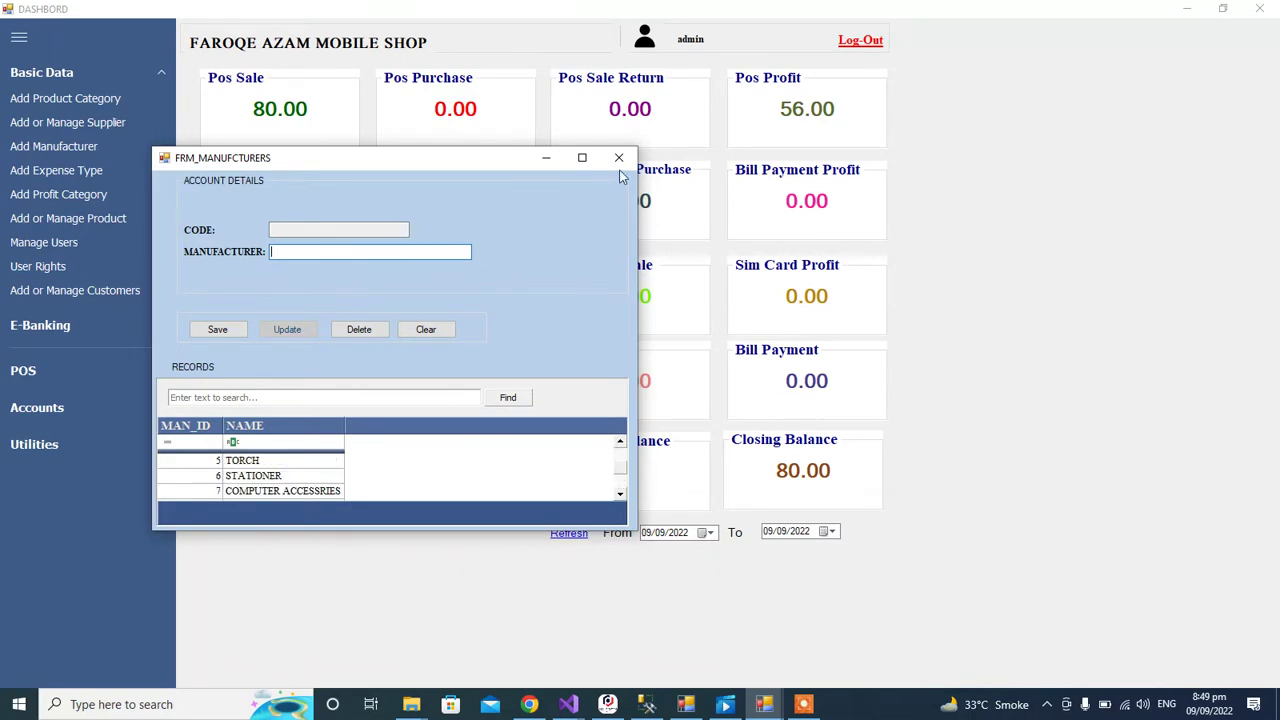
pyautogui.click(619, 158)
pyautogui.click(114, 172)
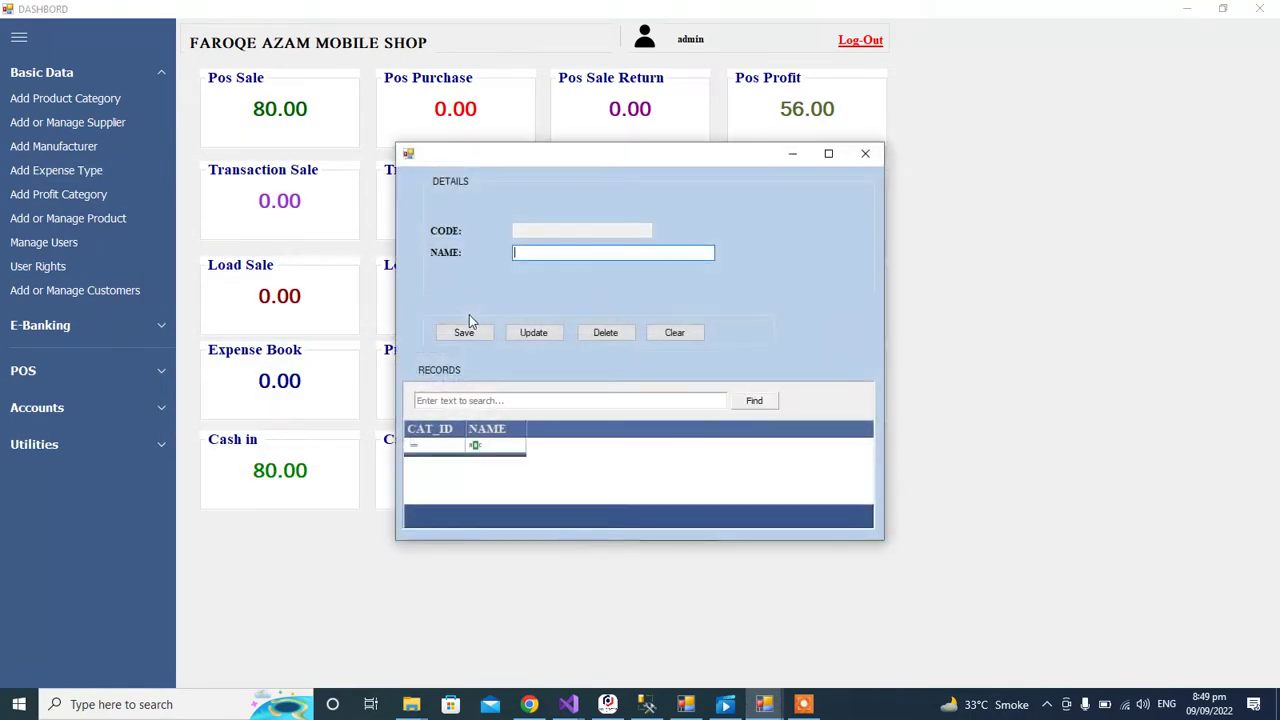
pyautogui.click(865, 153)
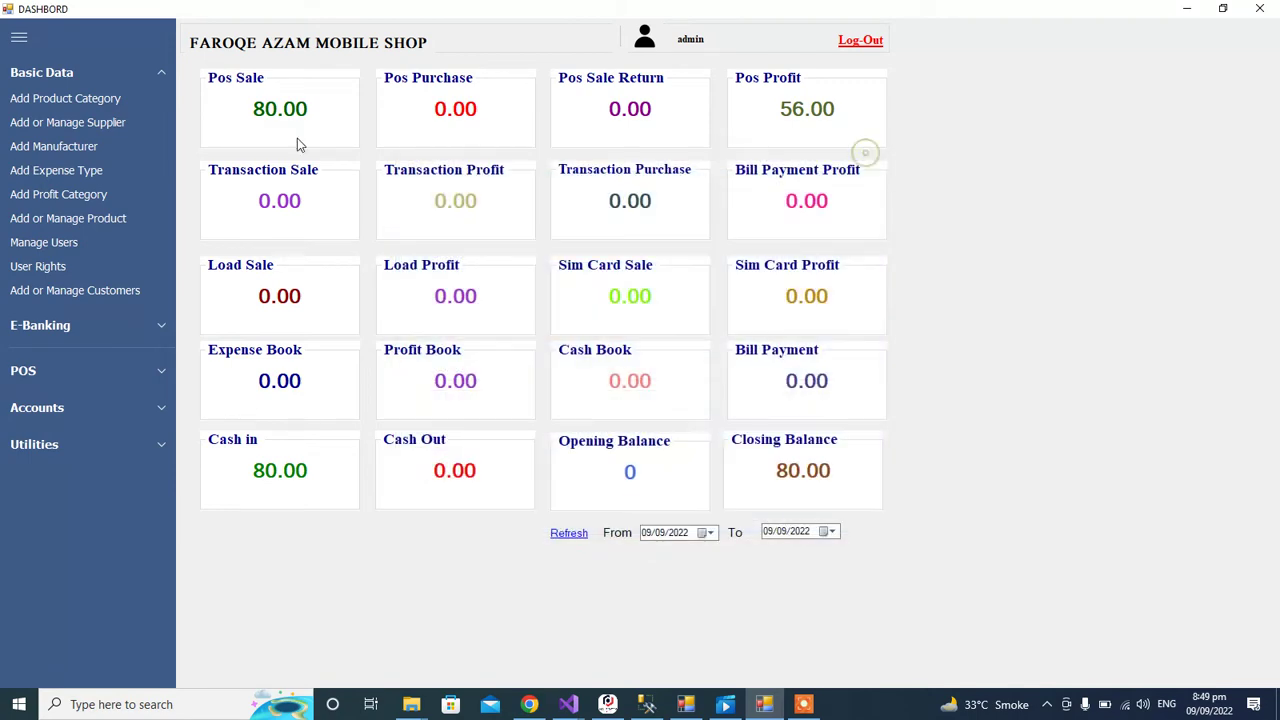
# Step: Open Add or Manage Product and browse its full product list
pyautogui.click(66, 217)
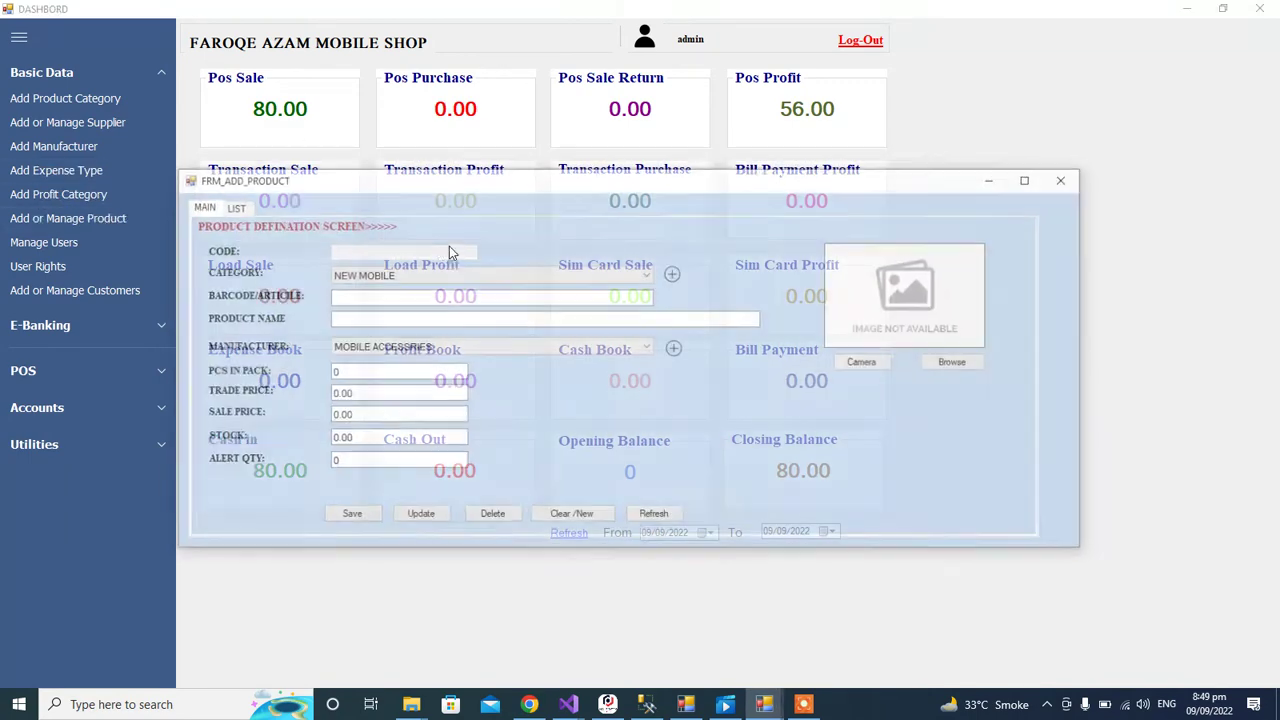
pyautogui.click(231, 206)
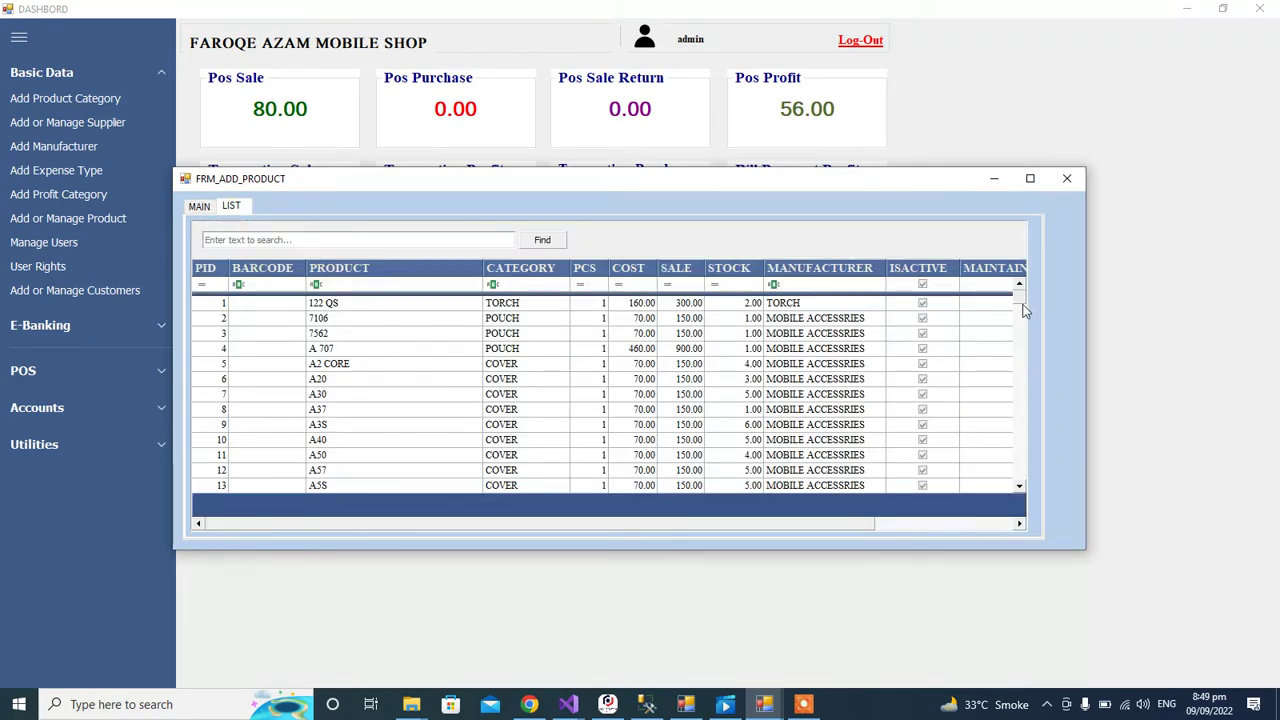
pyautogui.scroll(-1, 1021, 310)
pyautogui.moveTo(1021, 310); pyautogui.dragTo(1012, 375)
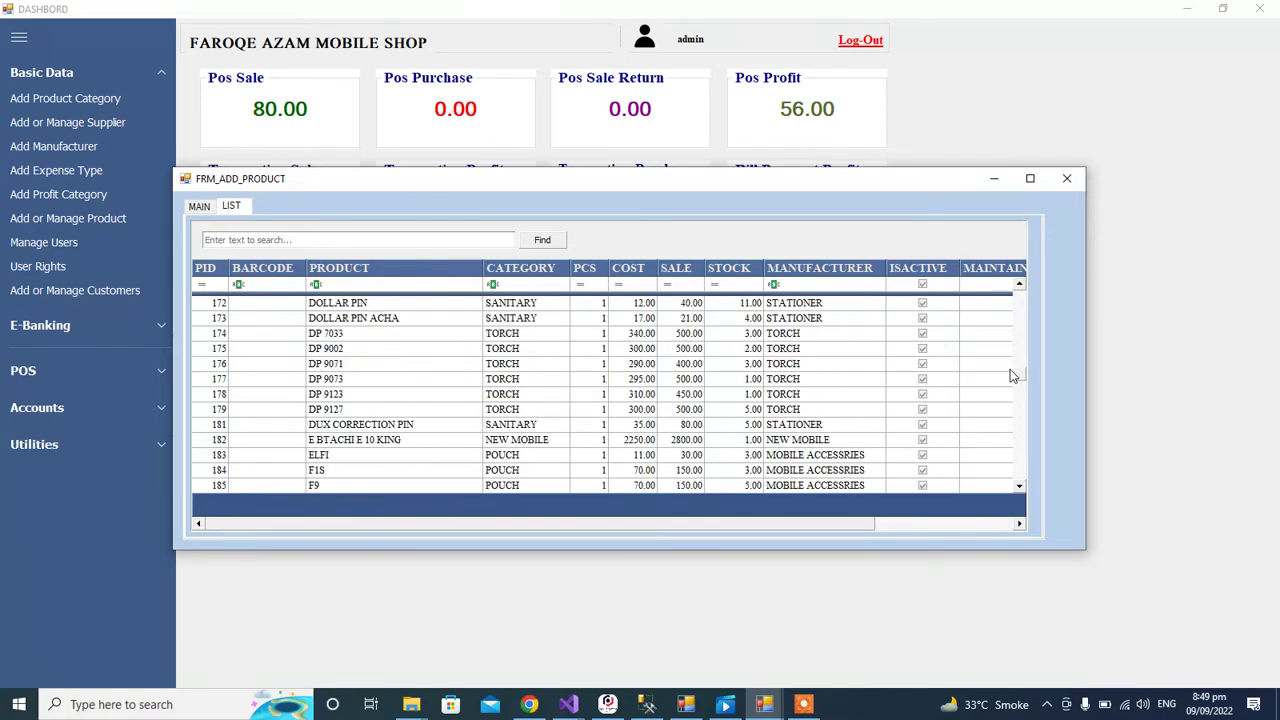
# Step: Review product DP 7033's barcode, name, trade and sale prices, then bring up Manage Users
pyautogui.doubleClick(372, 334)
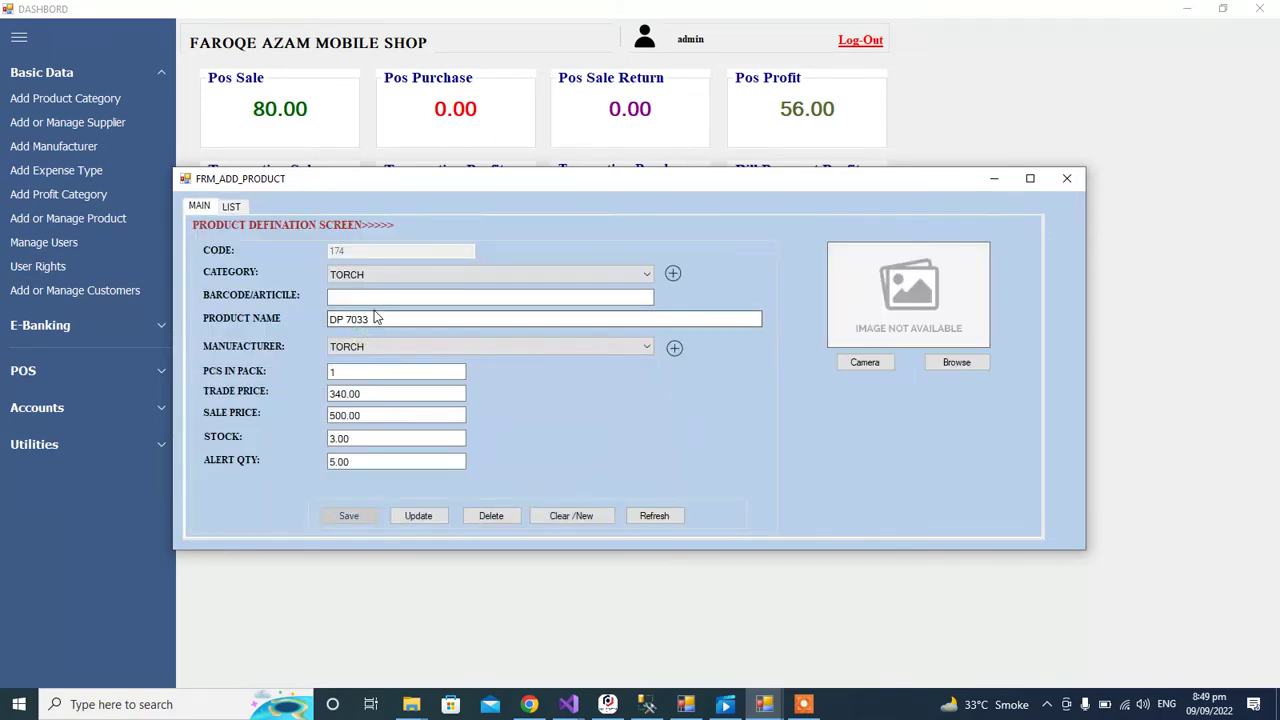
pyautogui.click(368, 297)
pyautogui.click(368, 318)
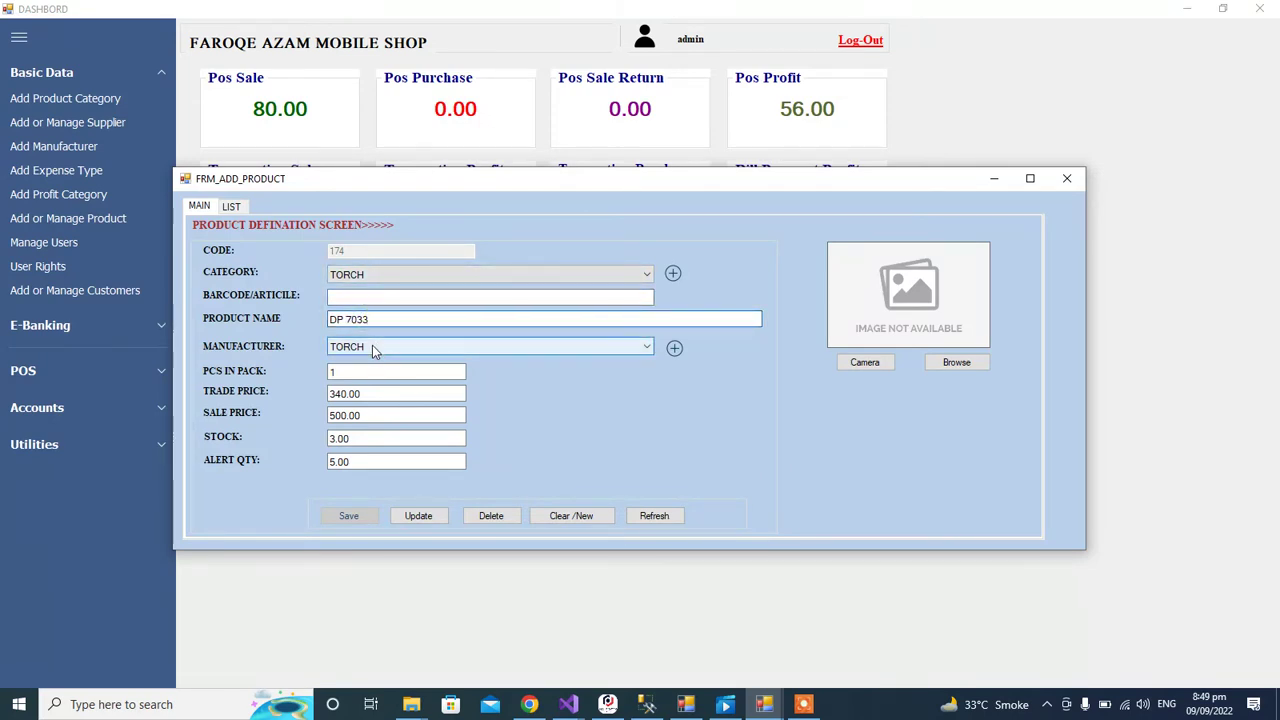
pyautogui.click(360, 393)
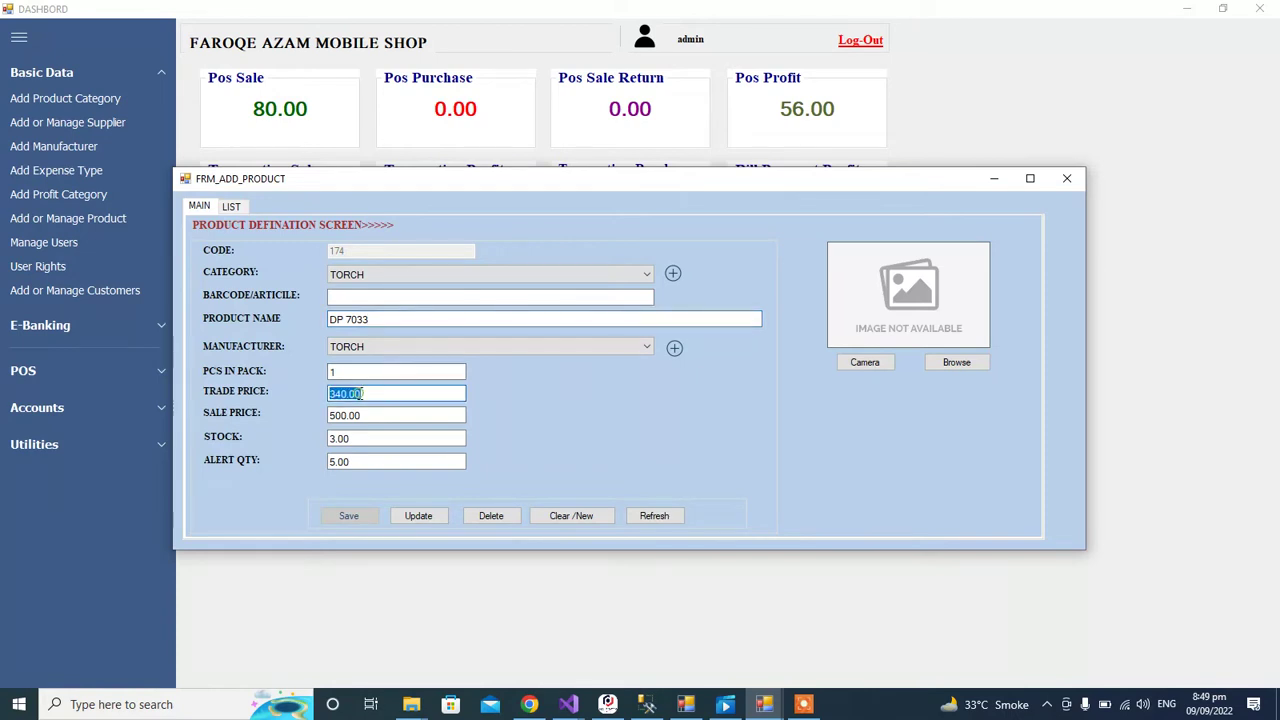
pyautogui.click(362, 415)
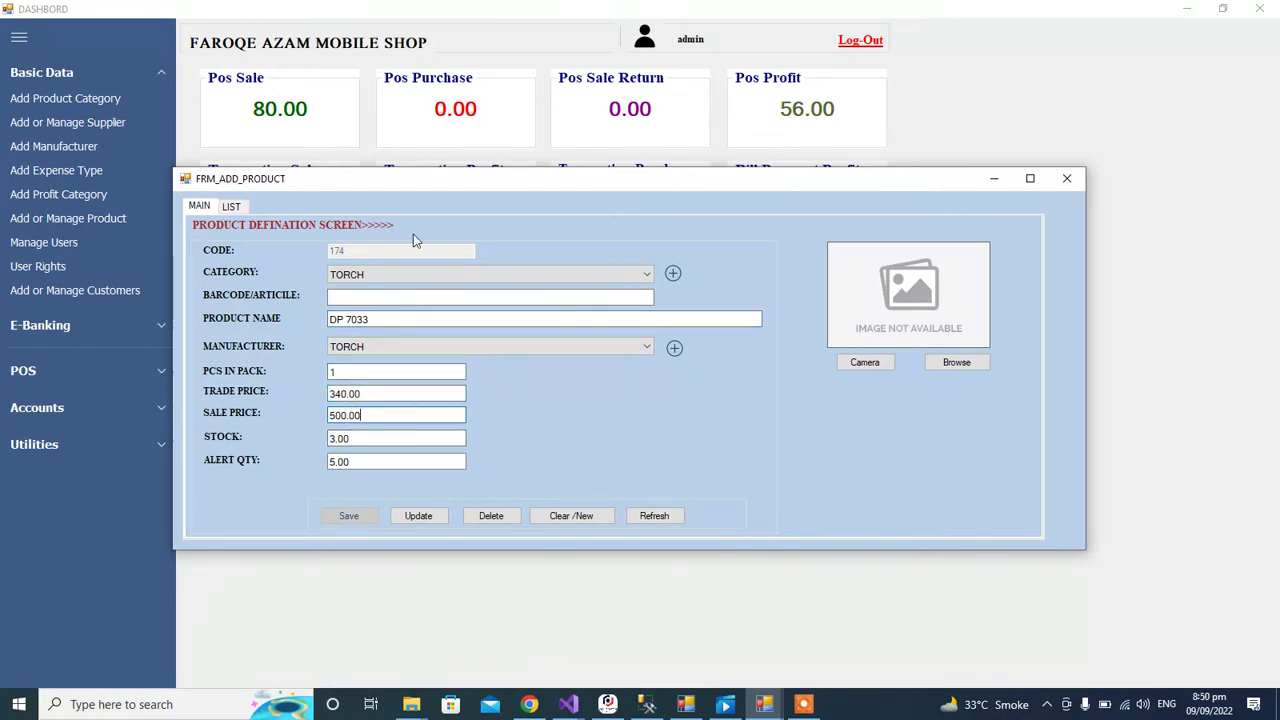
pyautogui.click(237, 210)
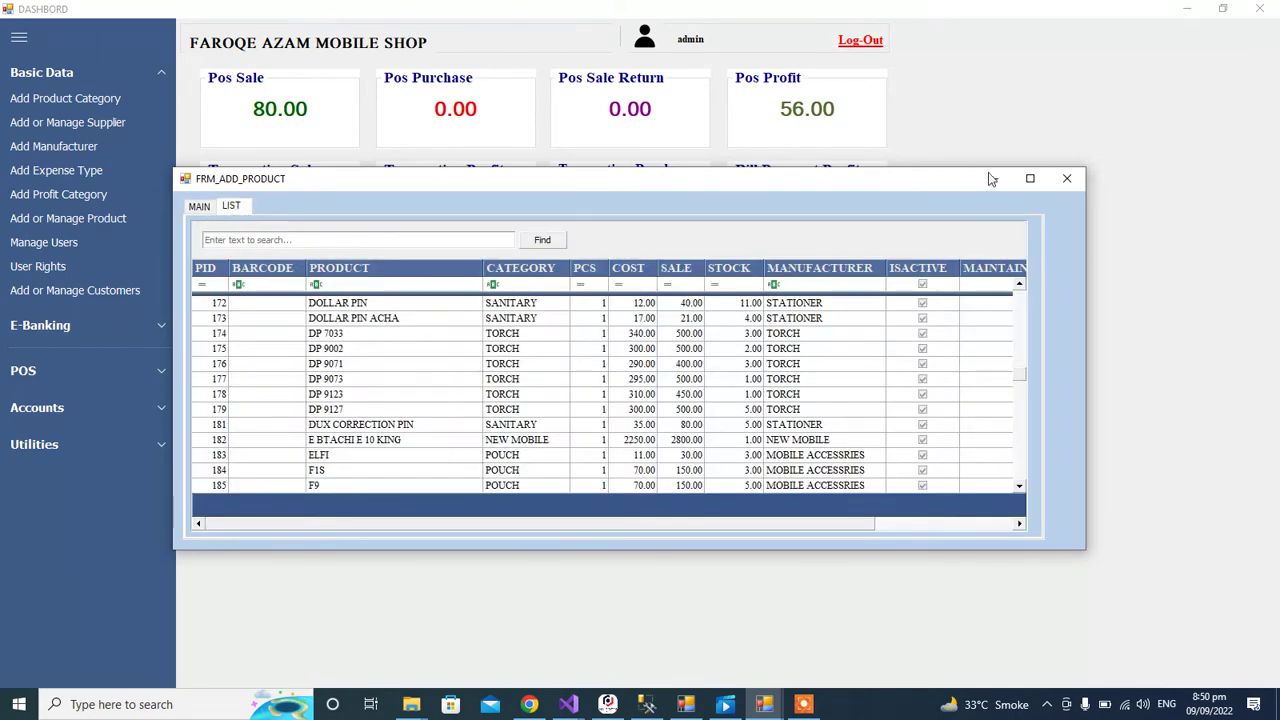
pyautogui.click(1067, 178)
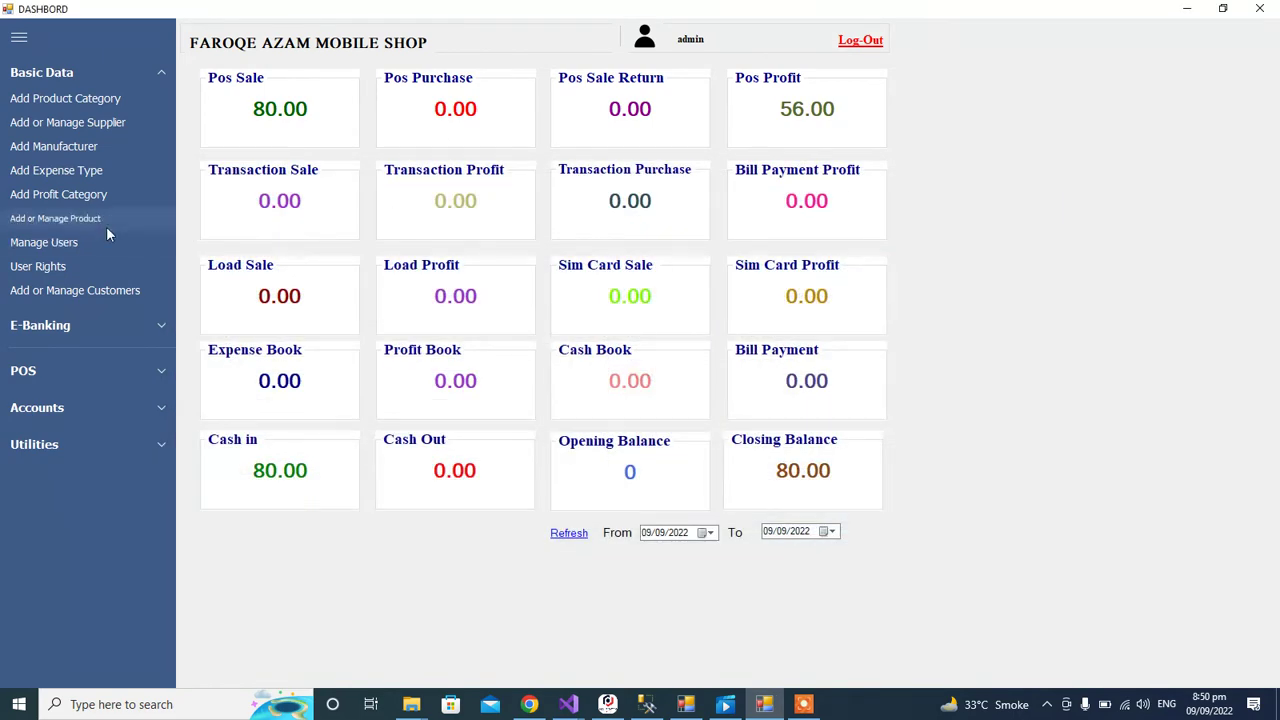
pyautogui.click(71, 241)
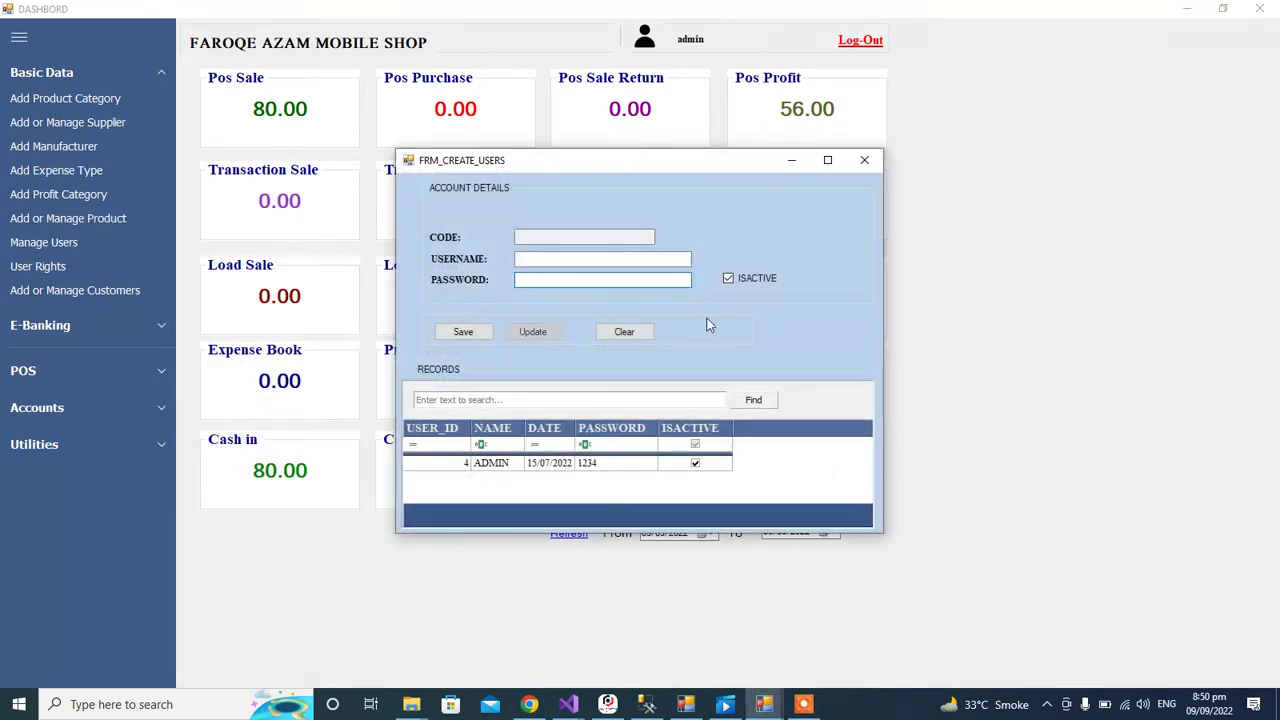
# Step: Close Manage Users, browse the User Rights permissions and the customer form, closing each
pyautogui.click(866, 162)
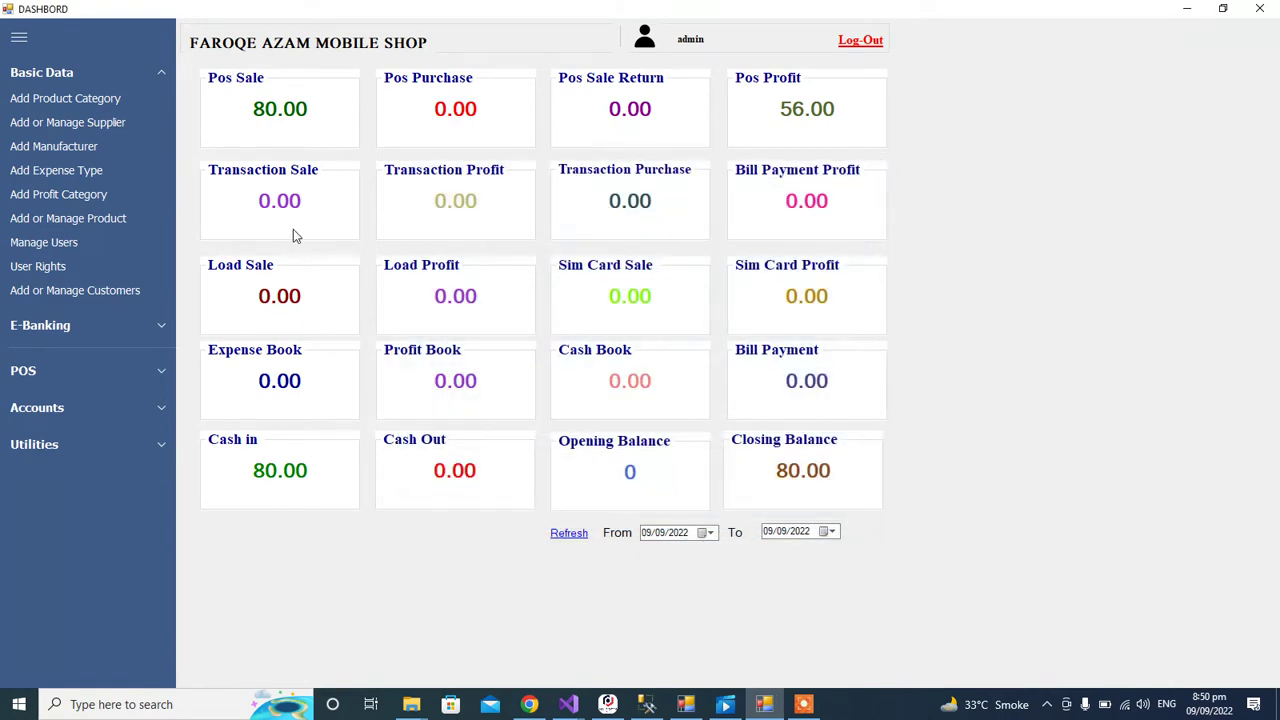
pyautogui.click(85, 265)
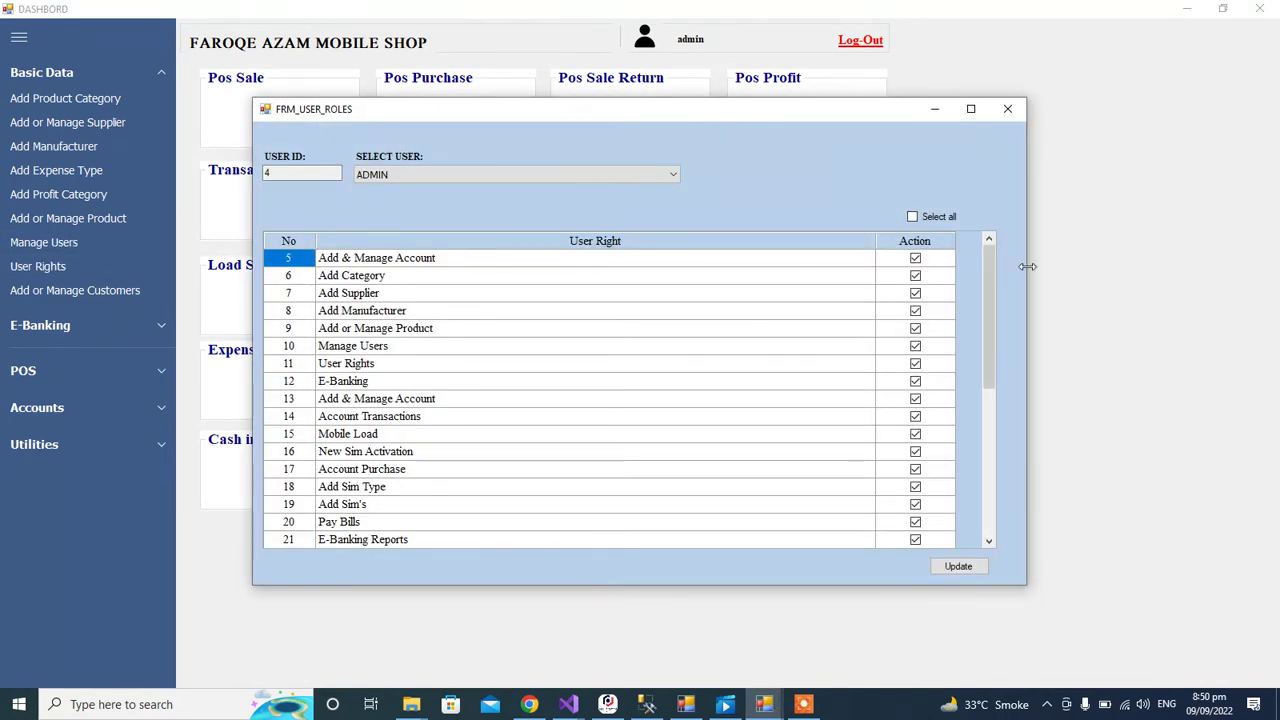
pyautogui.moveTo(990, 259); pyautogui.dragTo(977, 402)
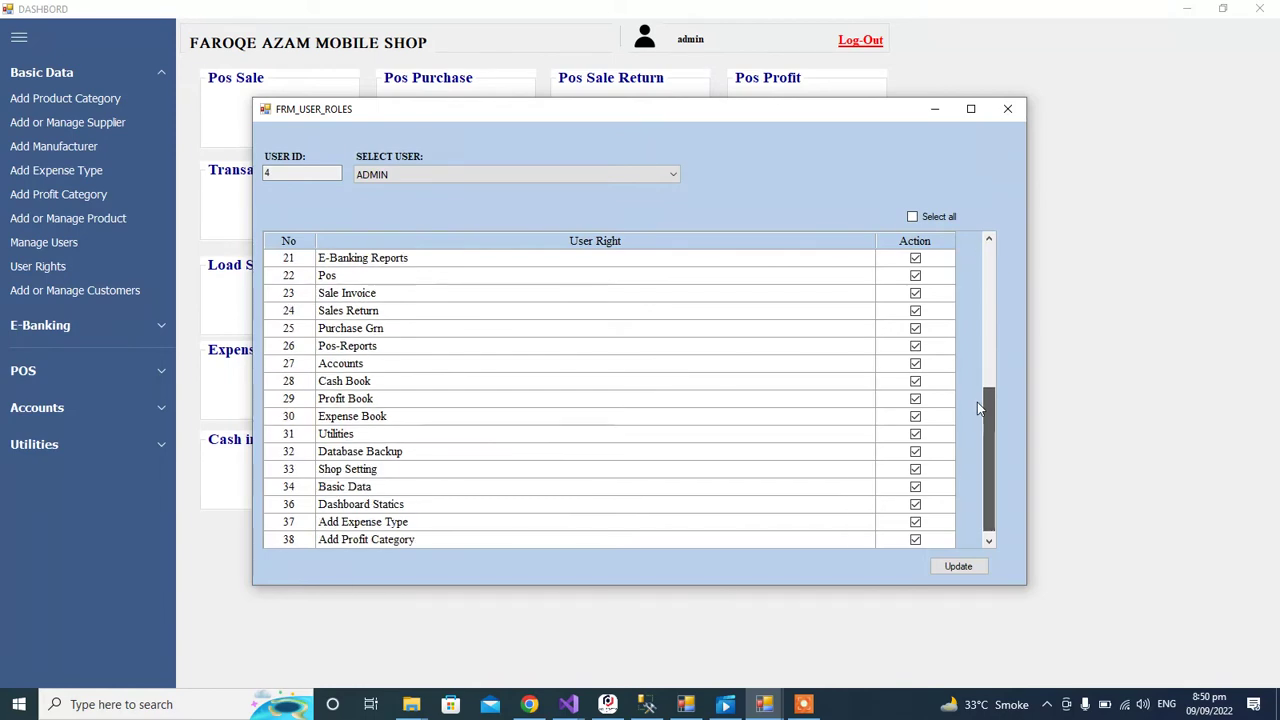
pyautogui.click(1008, 109)
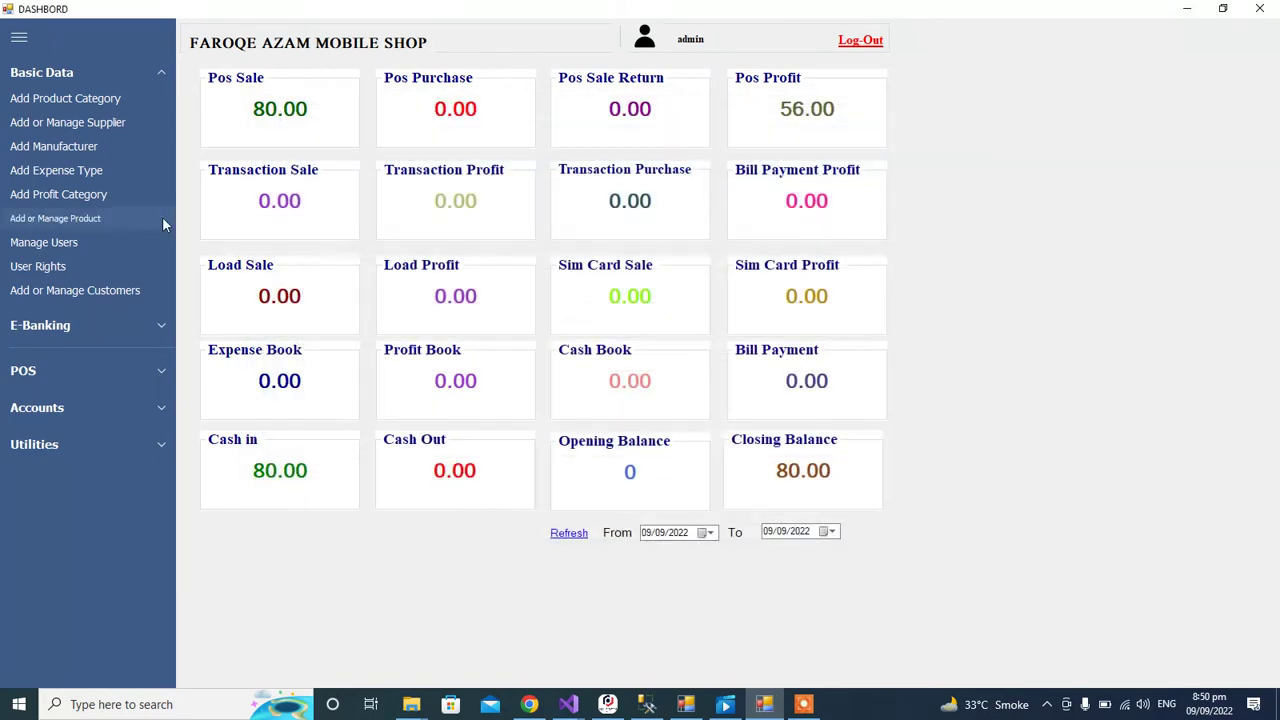
pyautogui.click(106, 291)
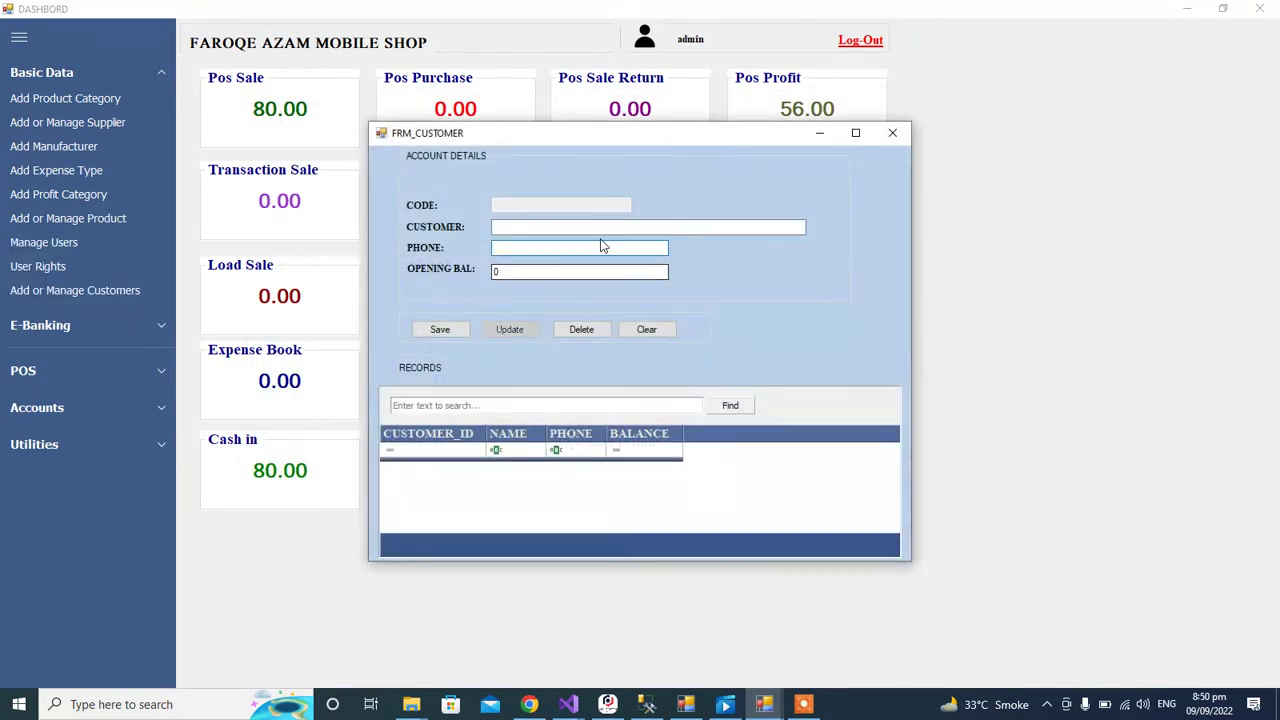
pyautogui.click(892, 132)
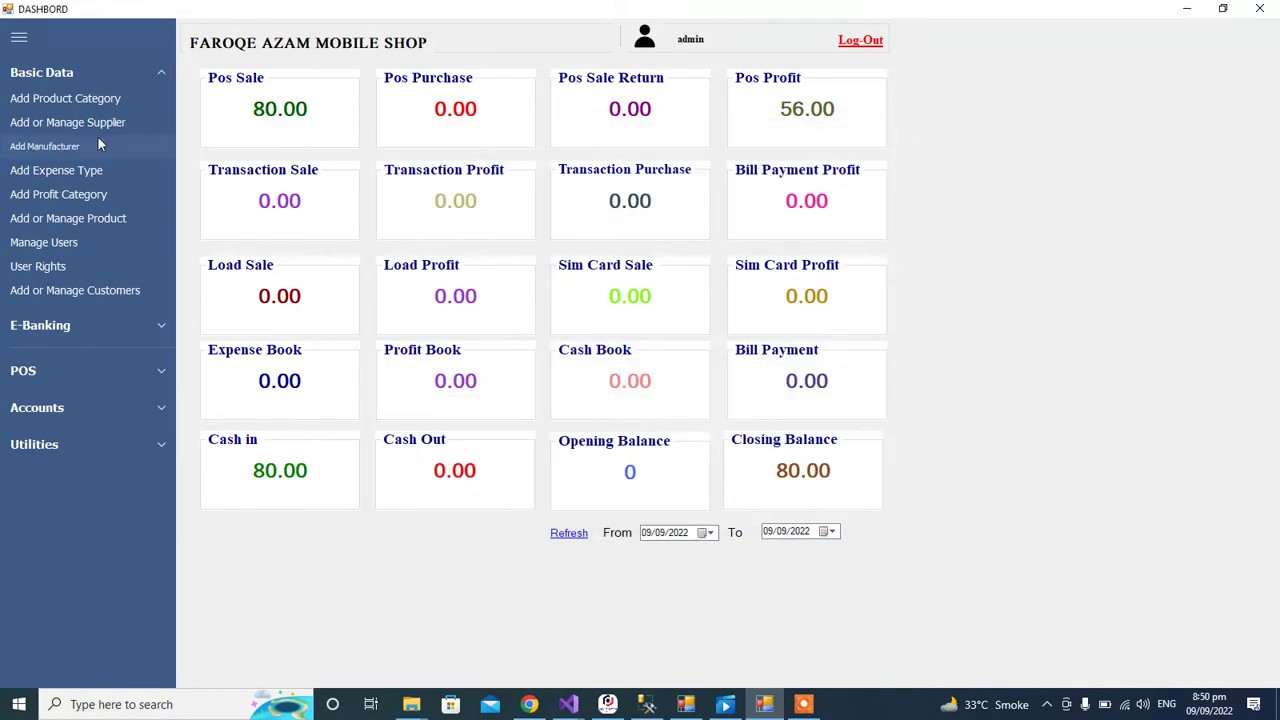
# Step: Start a new POS sale invoice with two Q MOBILE SL1000 LITE
pyautogui.click(77, 368)
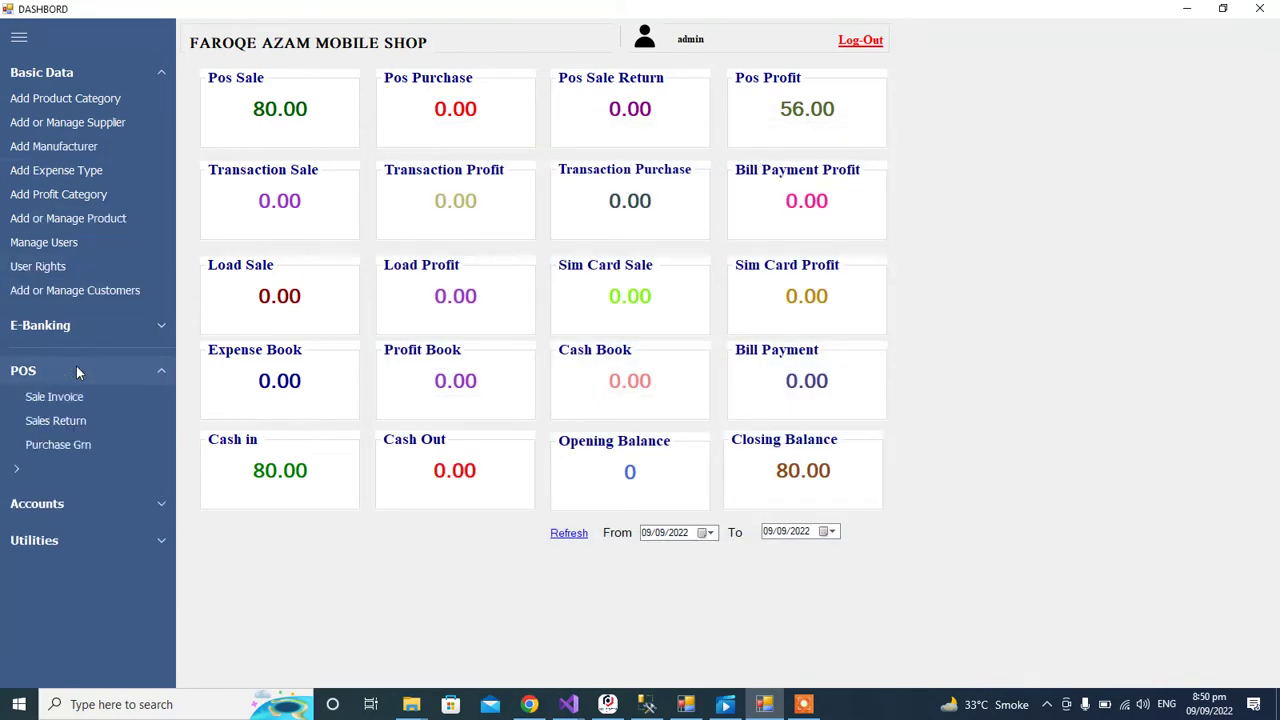
pyautogui.click(70, 398)
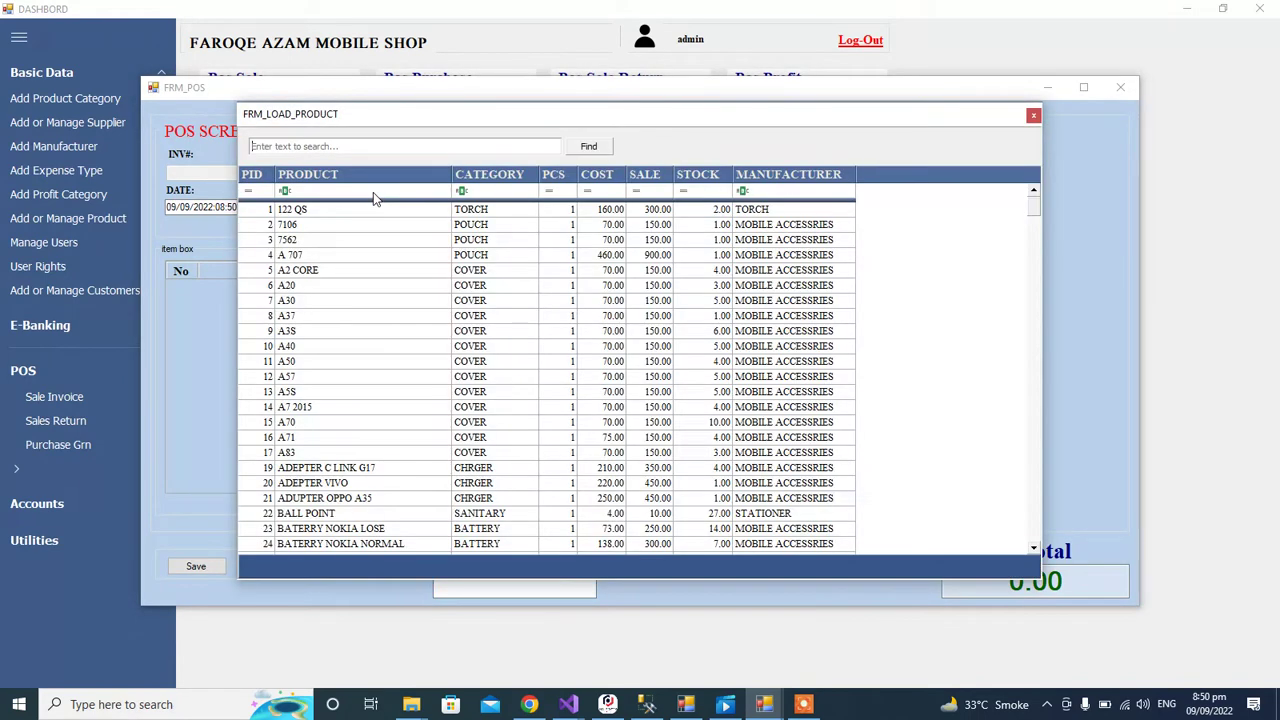
pyautogui.write('pa')
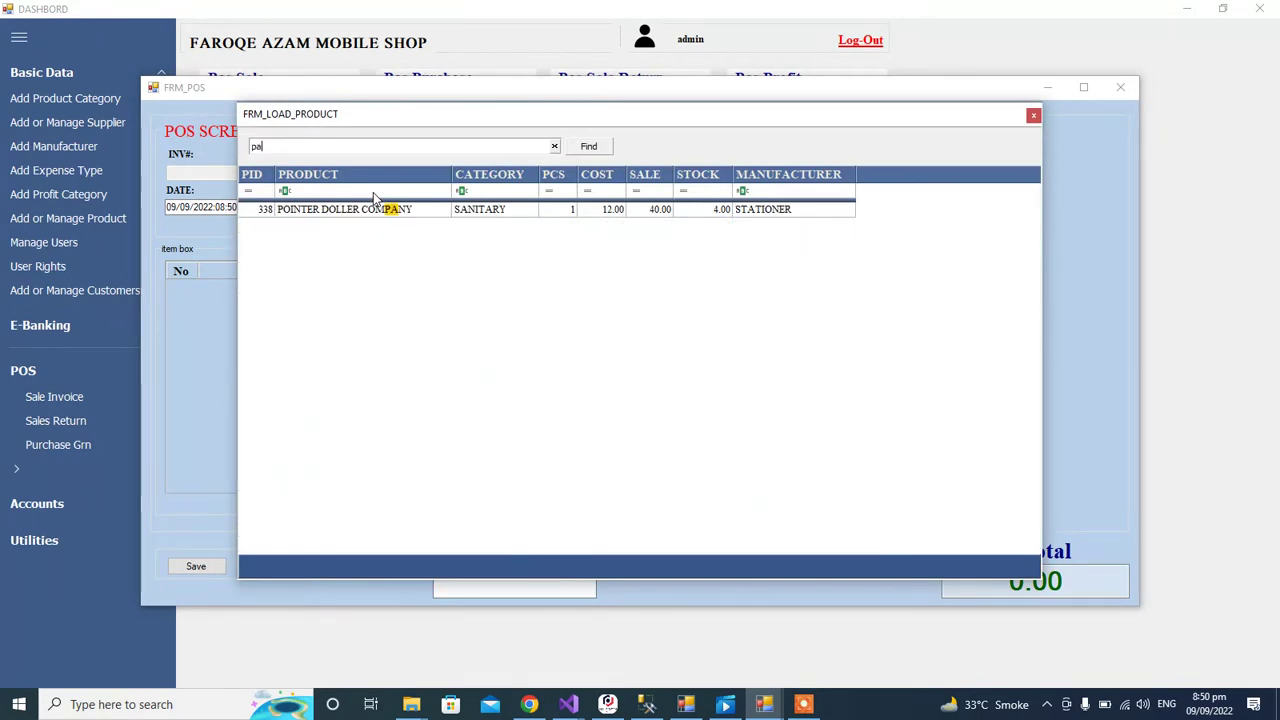
pyautogui.doubleClick(324, 147)
pyautogui.press('BackSpace')
pyautogui.press('Down')
pyautogui.press('Down')
pyautogui.press('Down')
pyautogui.press('Down')
pyautogui.press('Down')
pyautogui.press('Down')
pyautogui.press('Down')
pyautogui.press('Down')
pyautogui.press('Down')
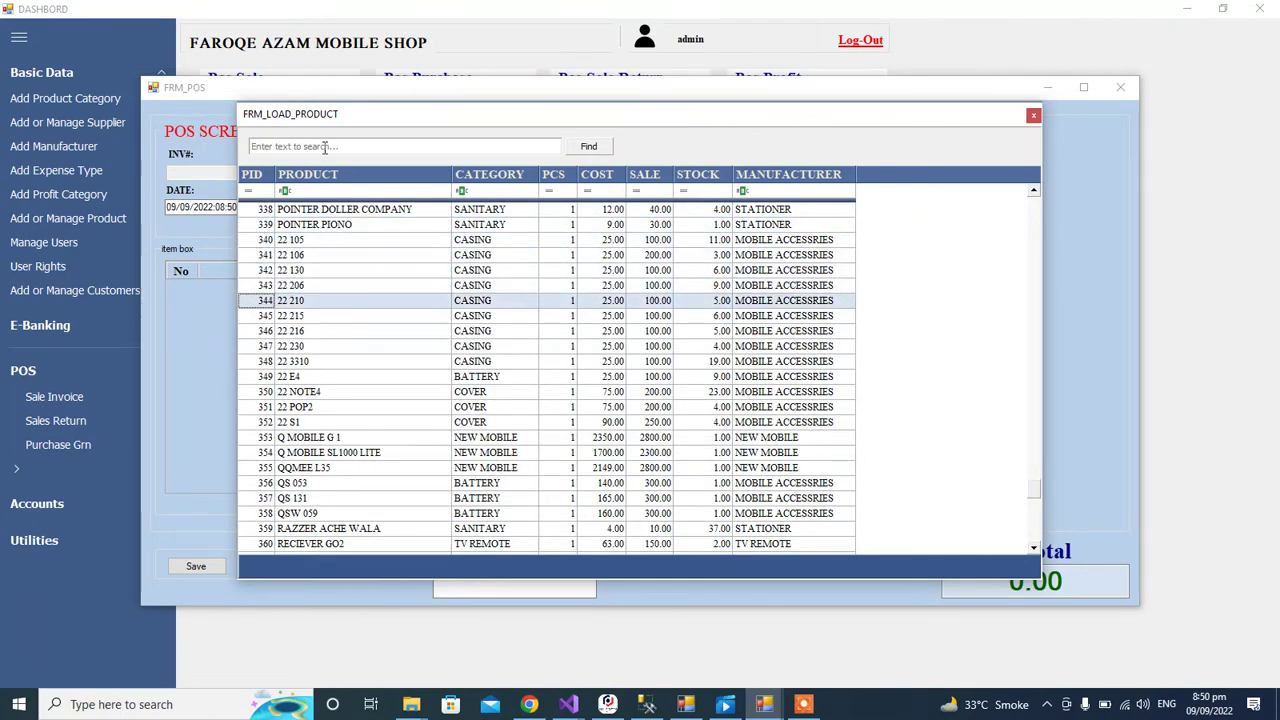
pyautogui.press('Down')
pyautogui.press('Down')
pyautogui.press('Down')
pyautogui.press('Down')
pyautogui.press('Down')
pyautogui.press('Down')
pyautogui.press('Down')
pyautogui.press('Return')
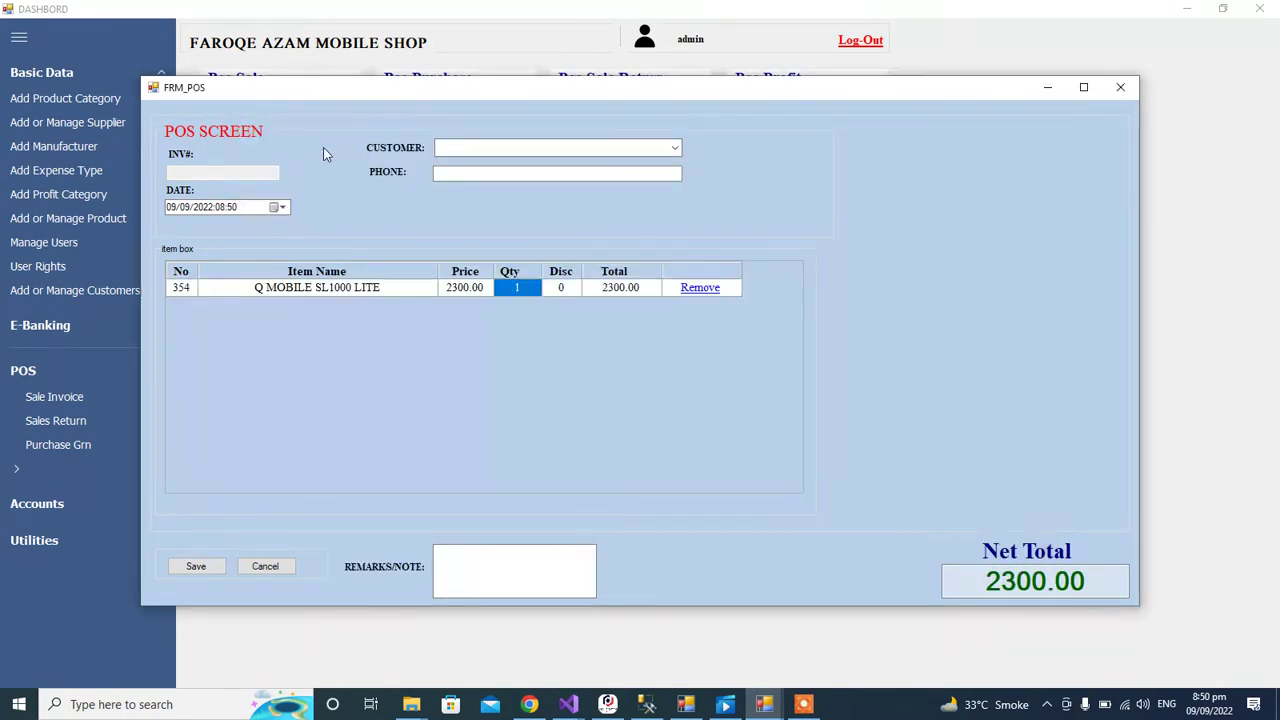
pyautogui.click(531, 290)
pyautogui.write('2')
pyautogui.press('Tab')
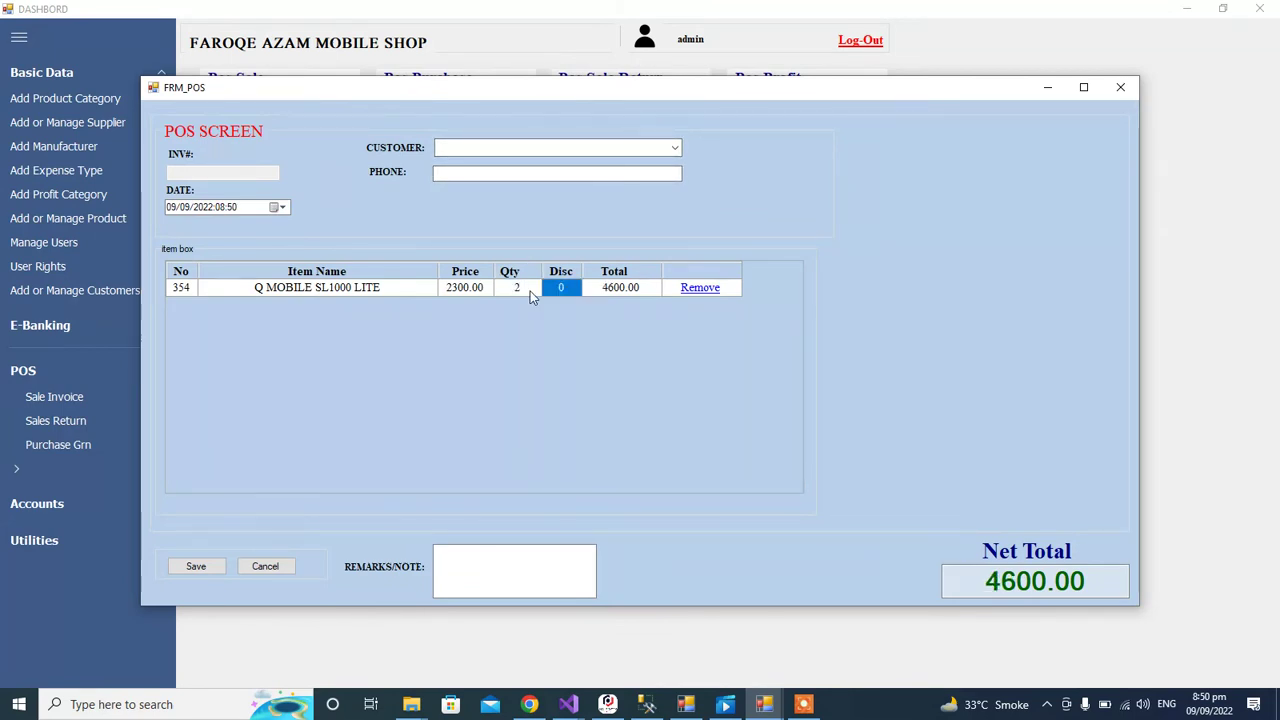
# Step: Add two CHARGER Q MOBILE 8600 LOSE with discount 2, bringing the total to 4898.00
pyautogui.press('Return')
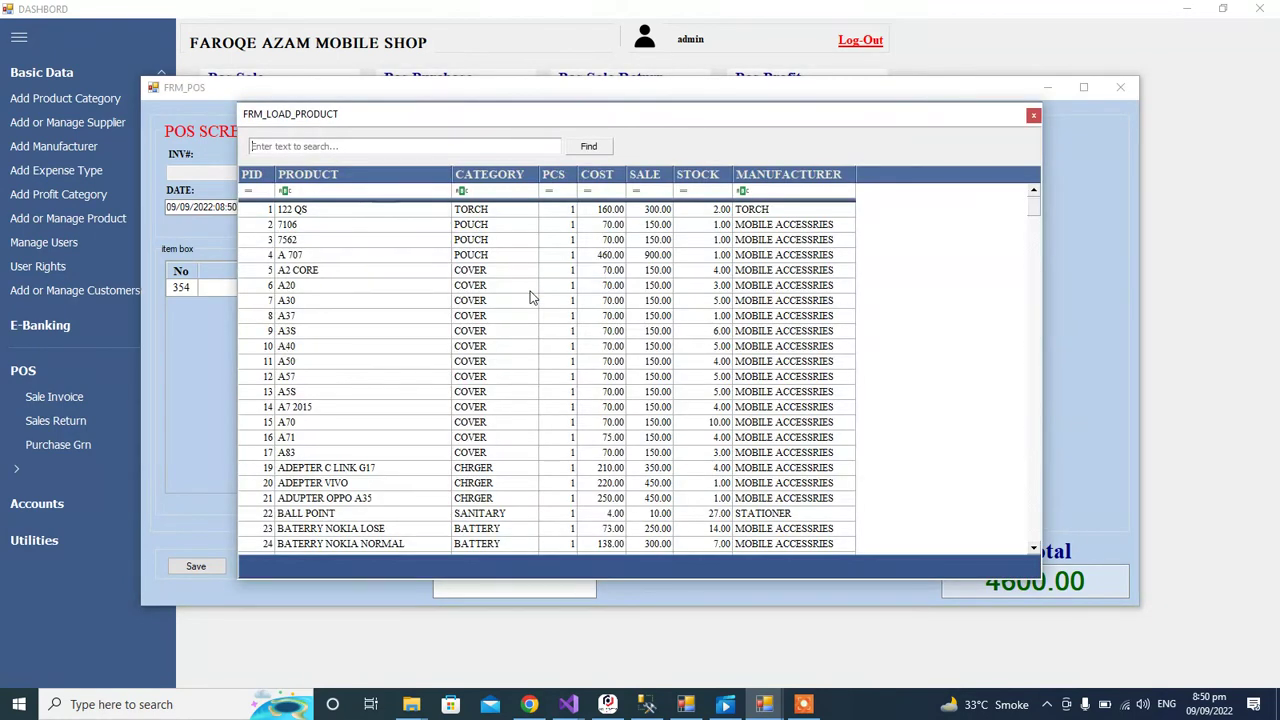
pyautogui.write('char')
pyautogui.press('Down')
pyautogui.press('Down')
pyautogui.press('Down')
pyautogui.press('Down')
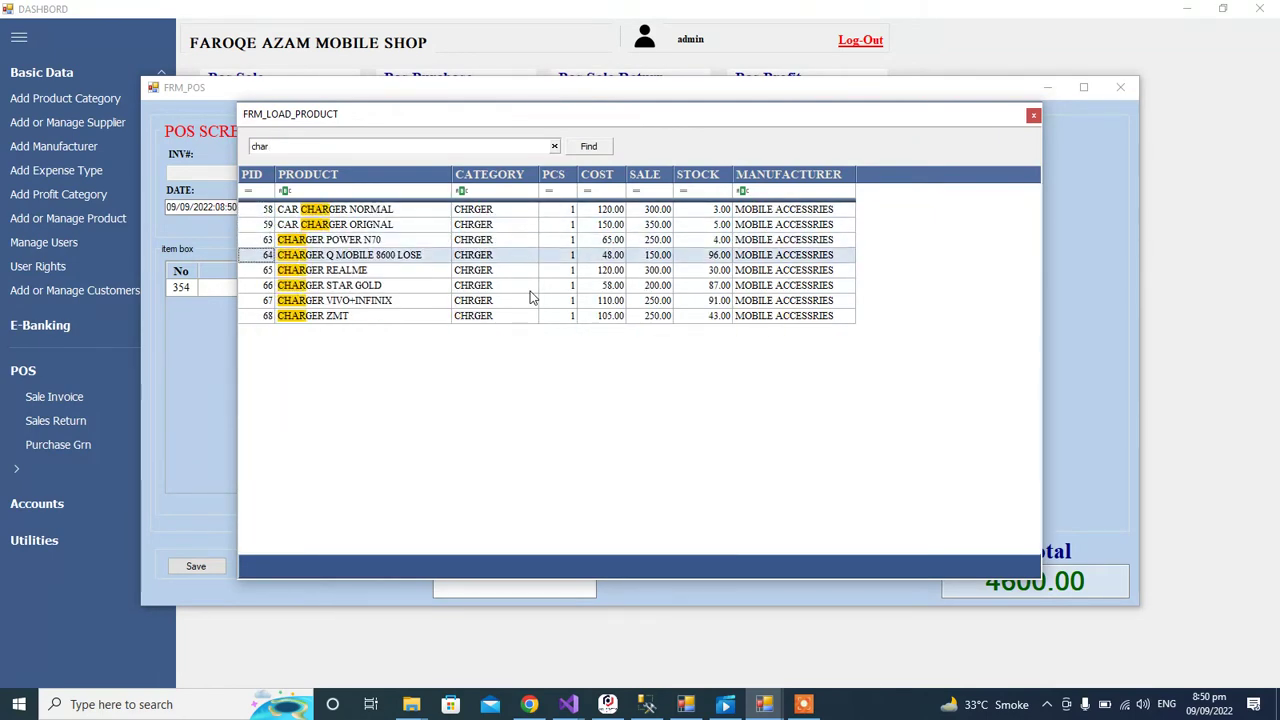
pyautogui.press('Return')
pyautogui.write('2')
pyautogui.press('Tab')
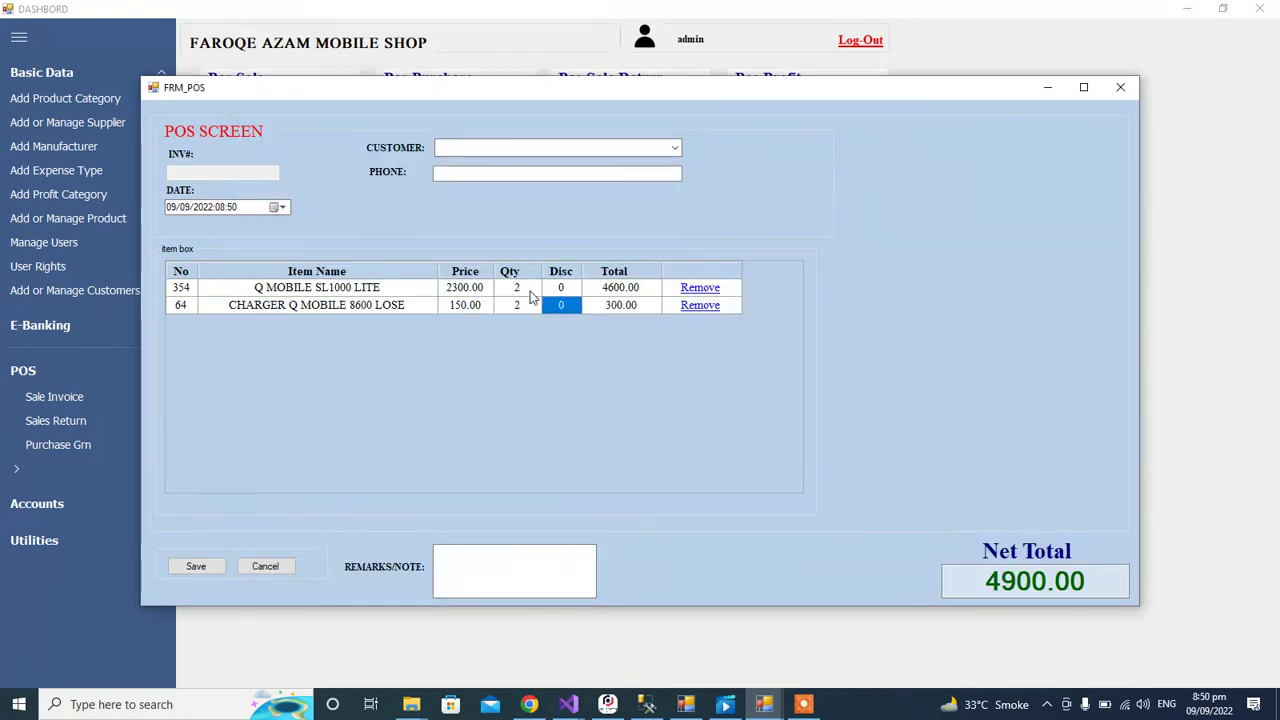
pyautogui.write('2')
pyautogui.press('Tab')
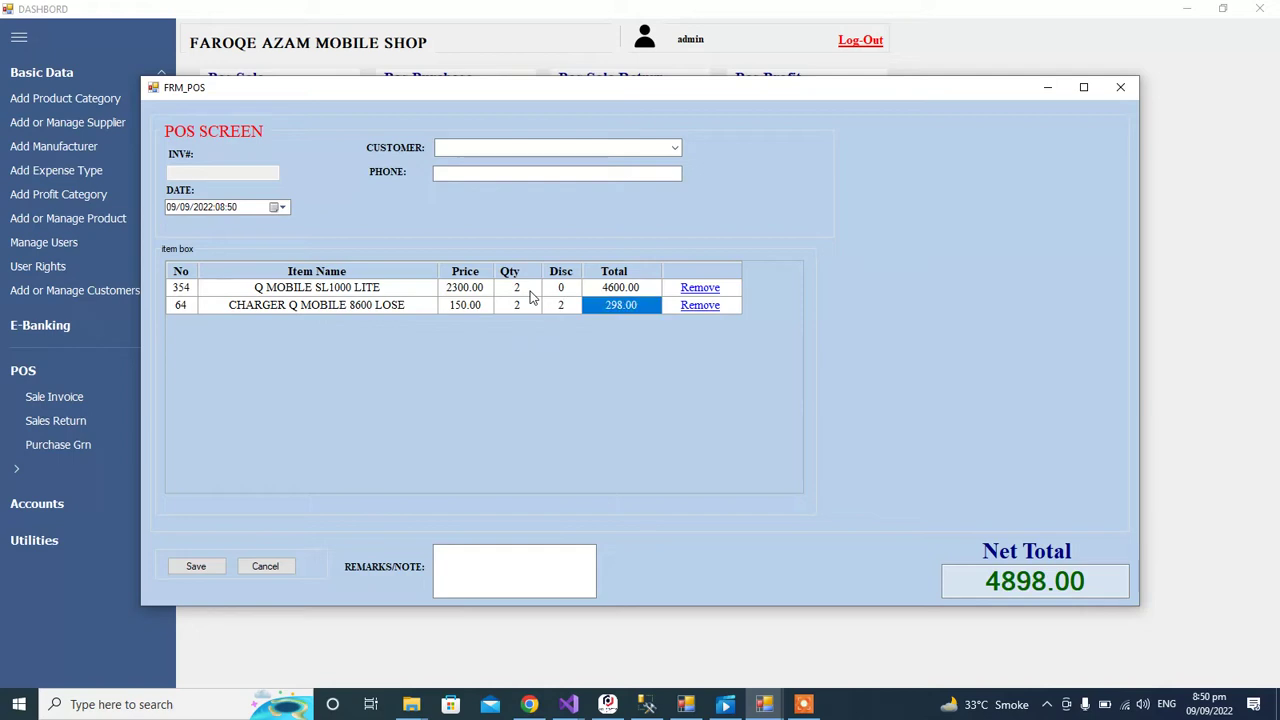
pyautogui.press('Return')
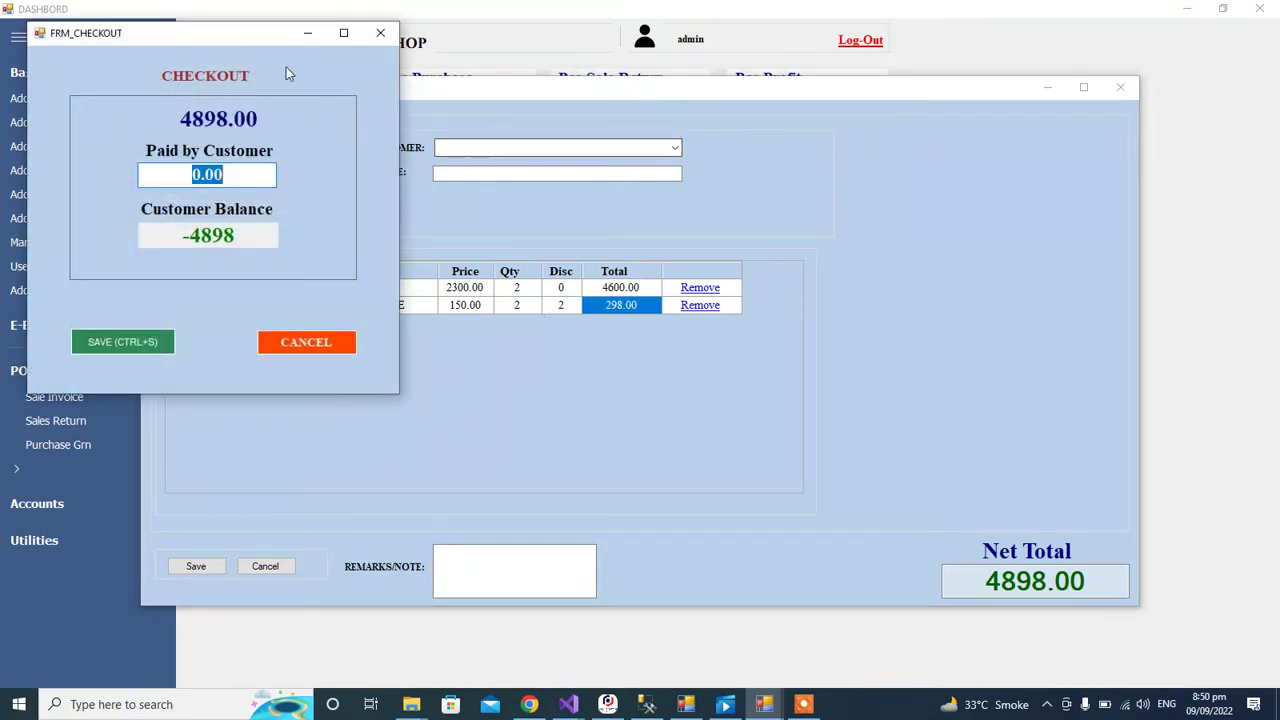
# Step: Pay 5000 for the 4898.00 sale, save it without a receipt, and close the POS screen
pyautogui.moveTo(211, 37); pyautogui.dragTo(453, 127)
pyautogui.write('5000')
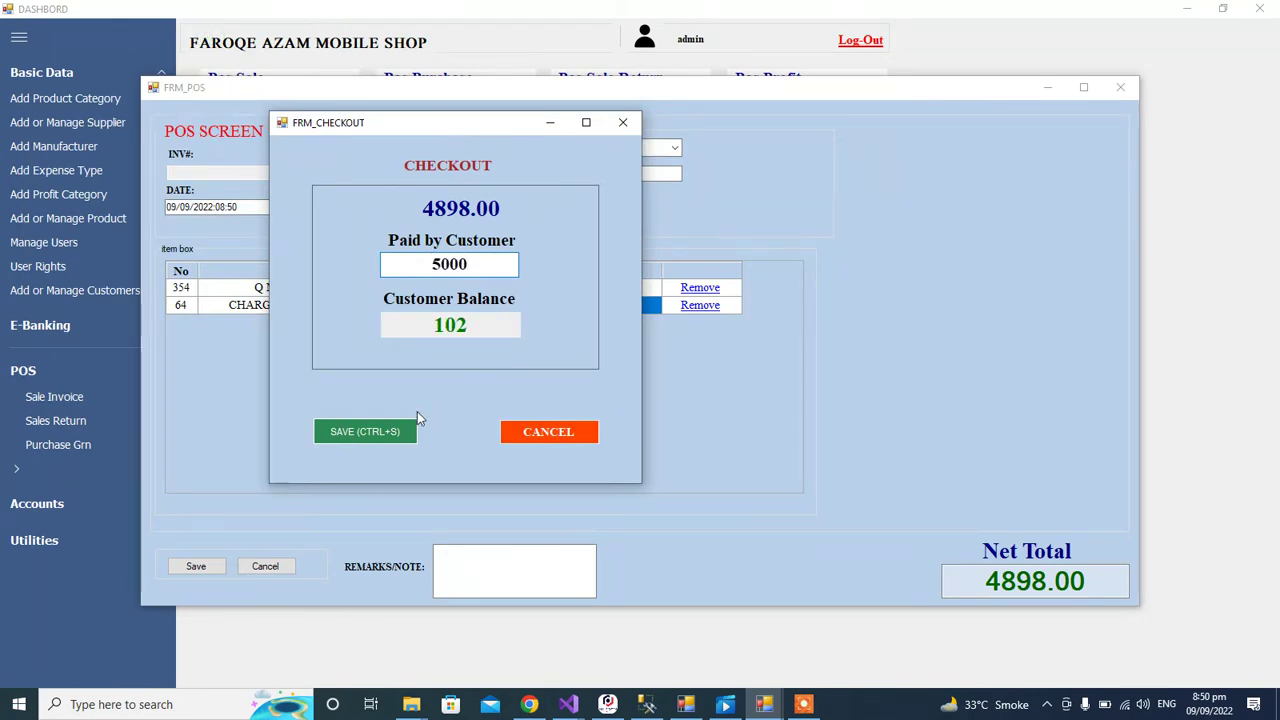
pyautogui.click(386, 435)
pyautogui.click(670, 407)
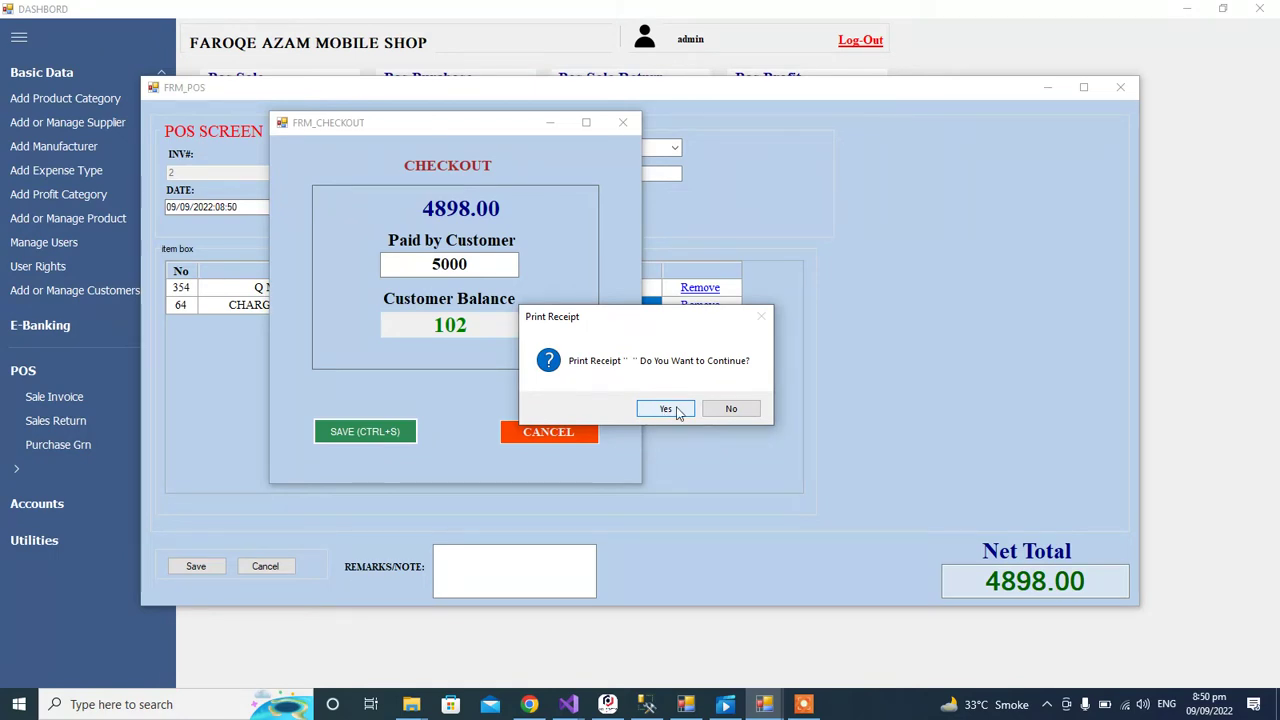
pyautogui.click(731, 408)
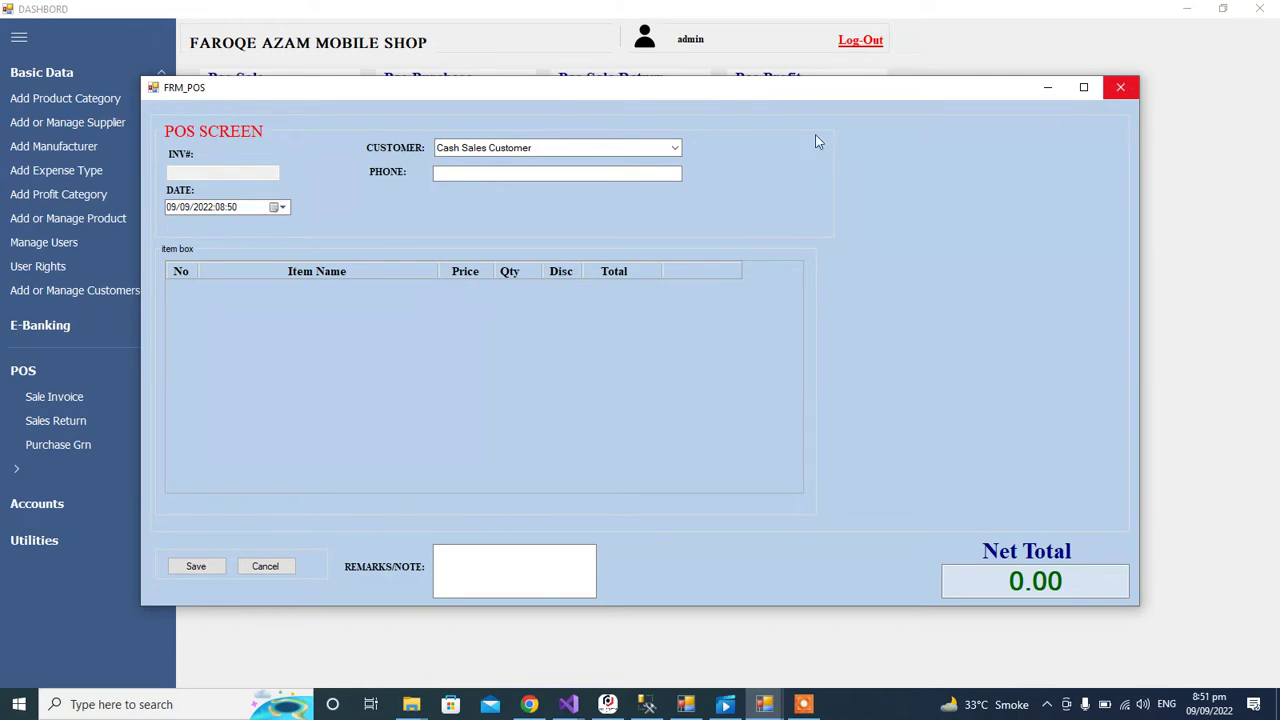
pyautogui.click(1121, 87)
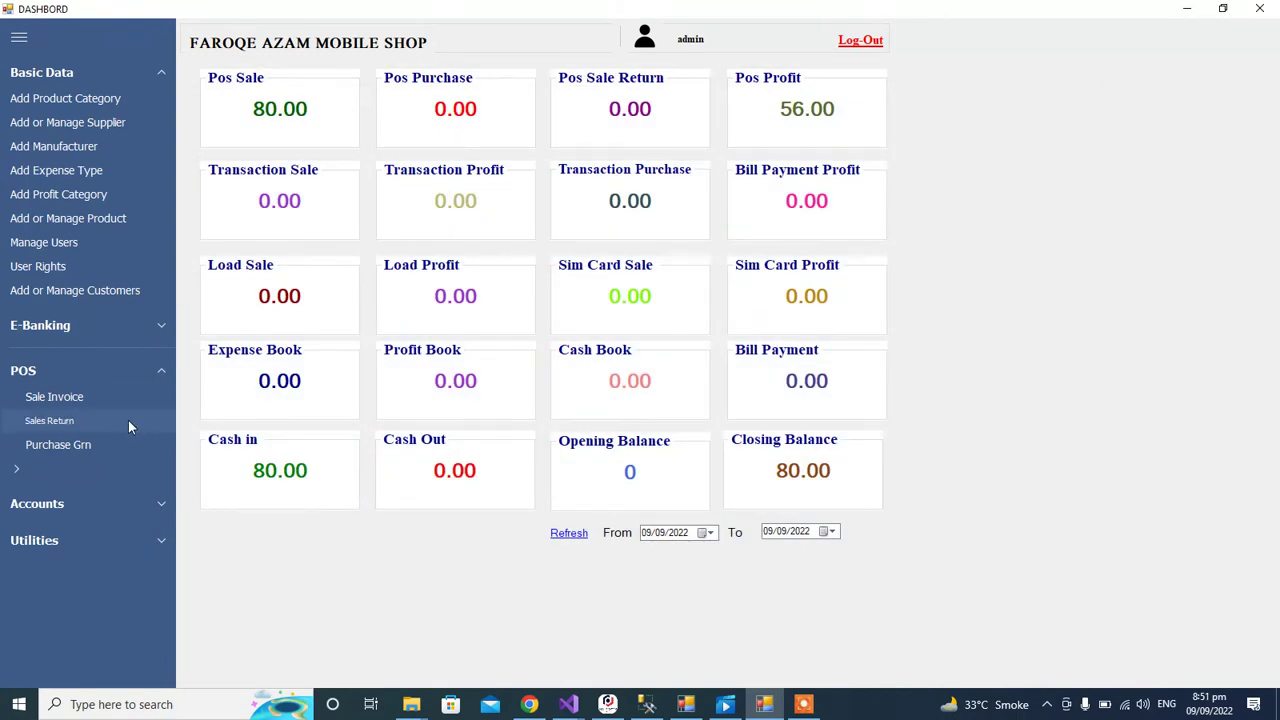
pyautogui.click(55, 420)
pyautogui.click(232, 156)
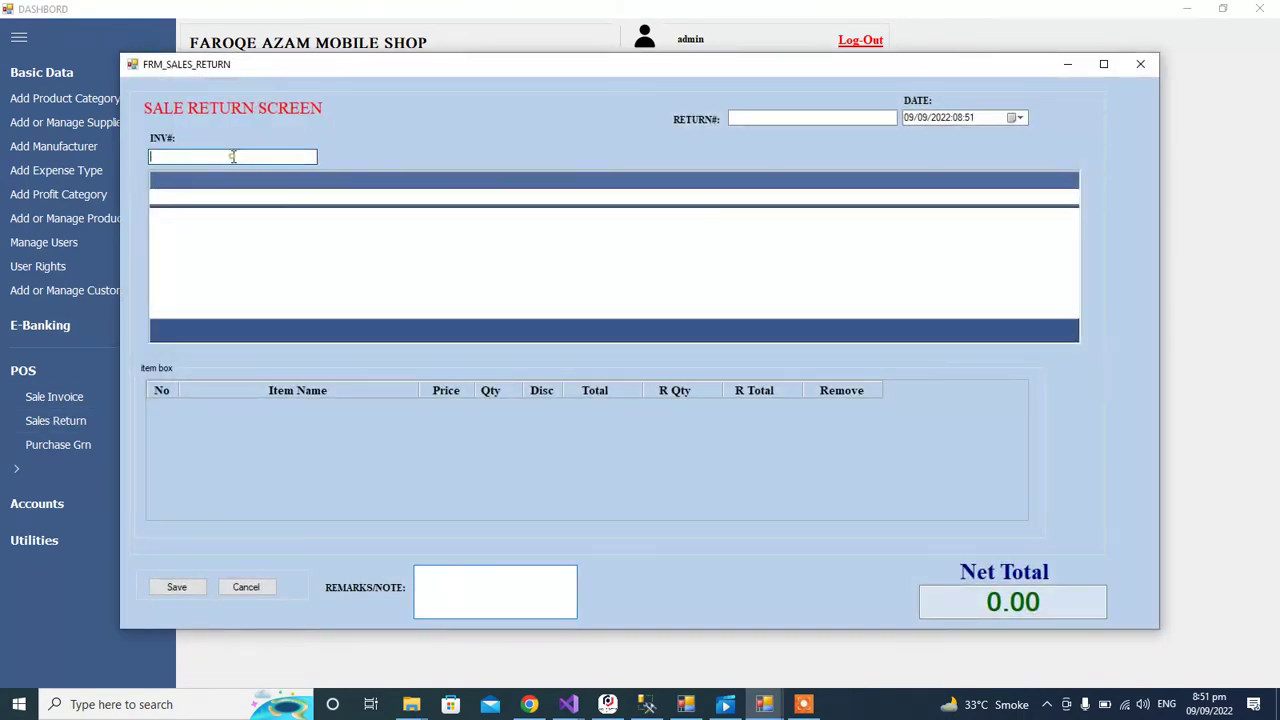
pyautogui.write('1')
pyautogui.press('Return')
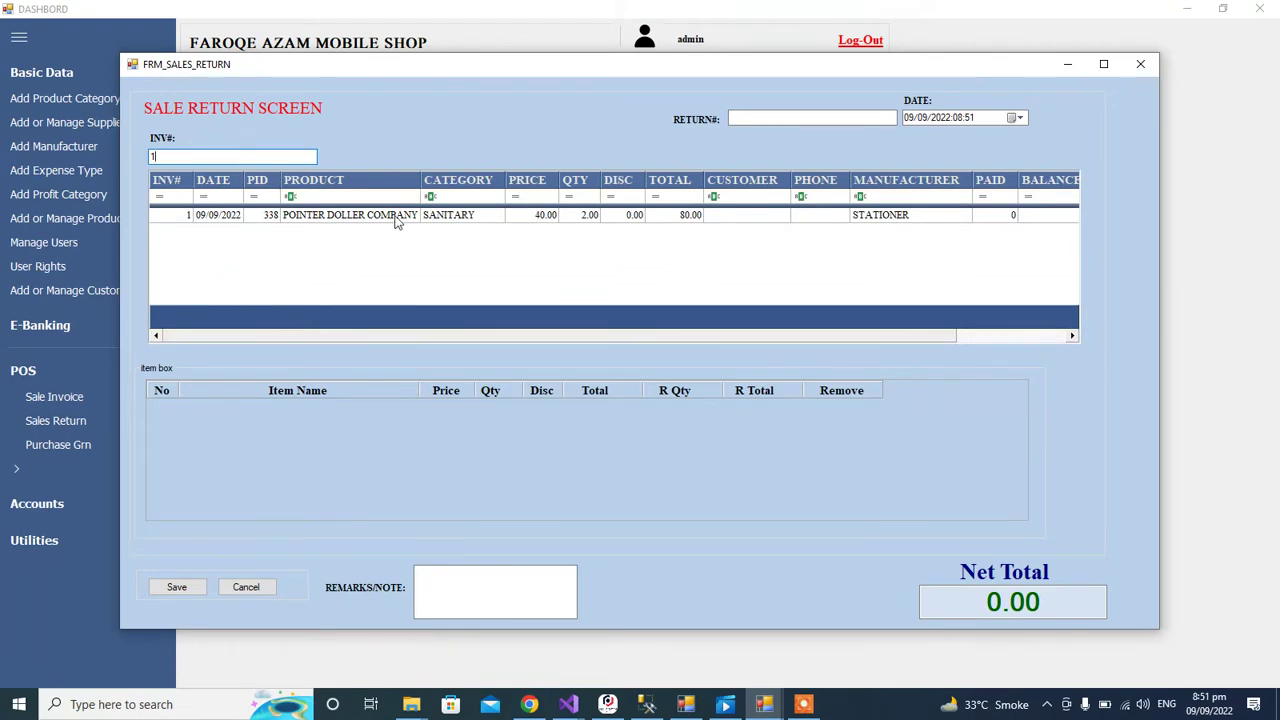
pyautogui.click(397, 218)
pyautogui.click(822, 217)
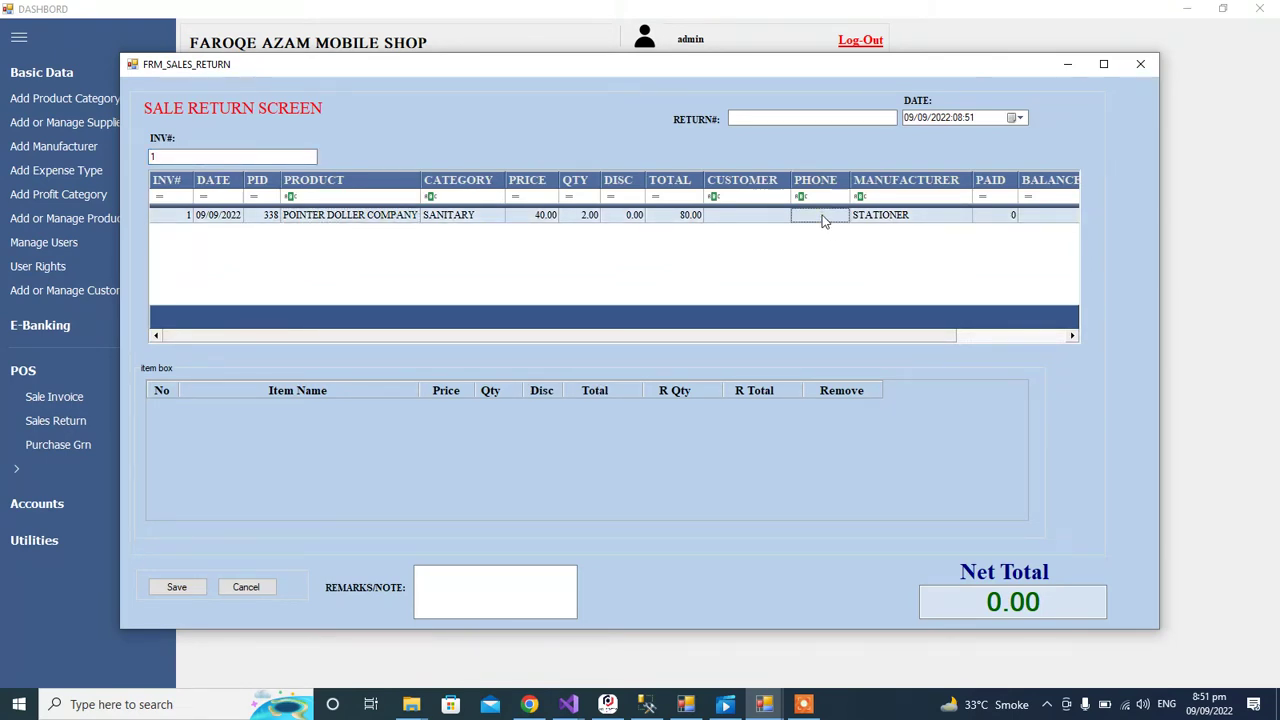
pyautogui.click(1141, 65)
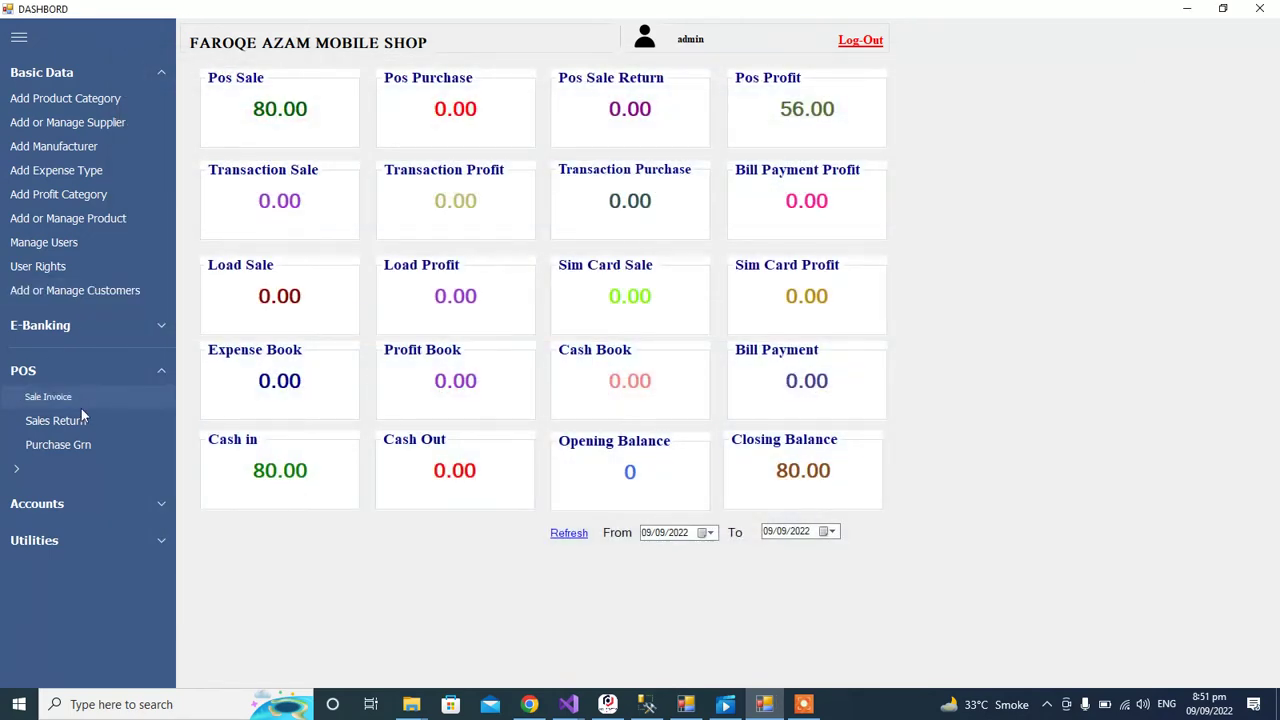
pyautogui.click(81, 444)
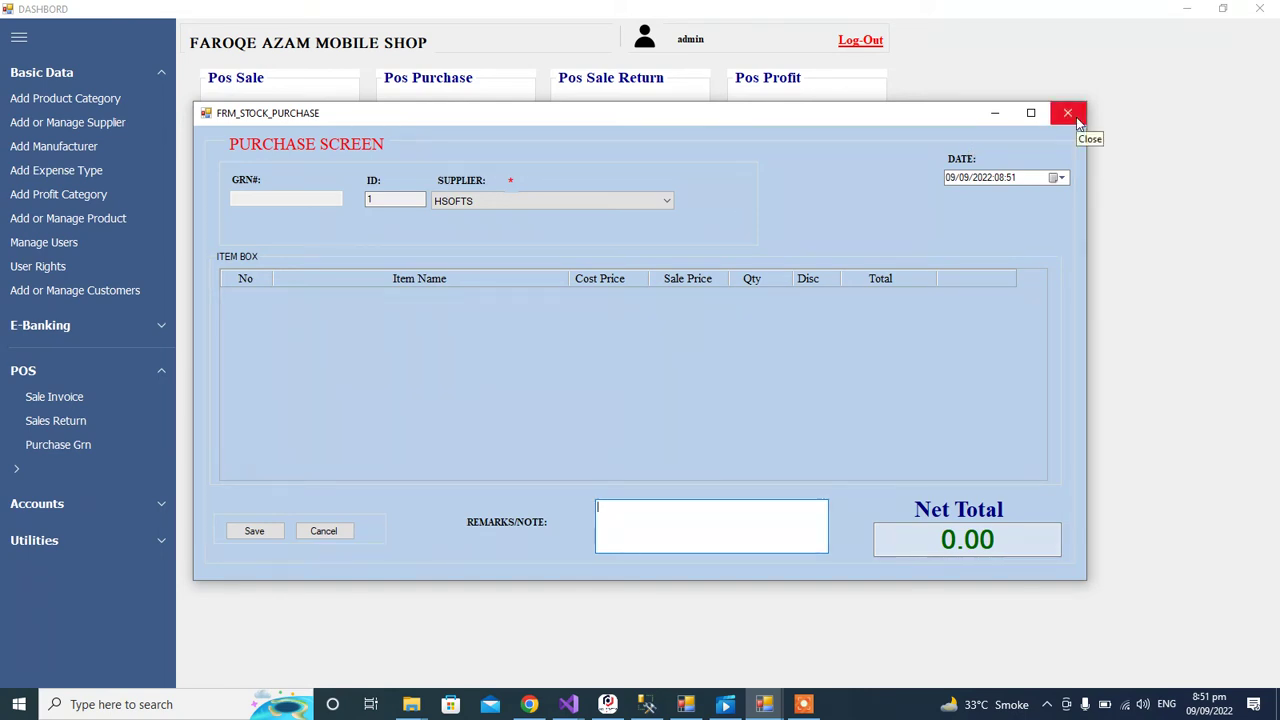
pyautogui.click(1068, 113)
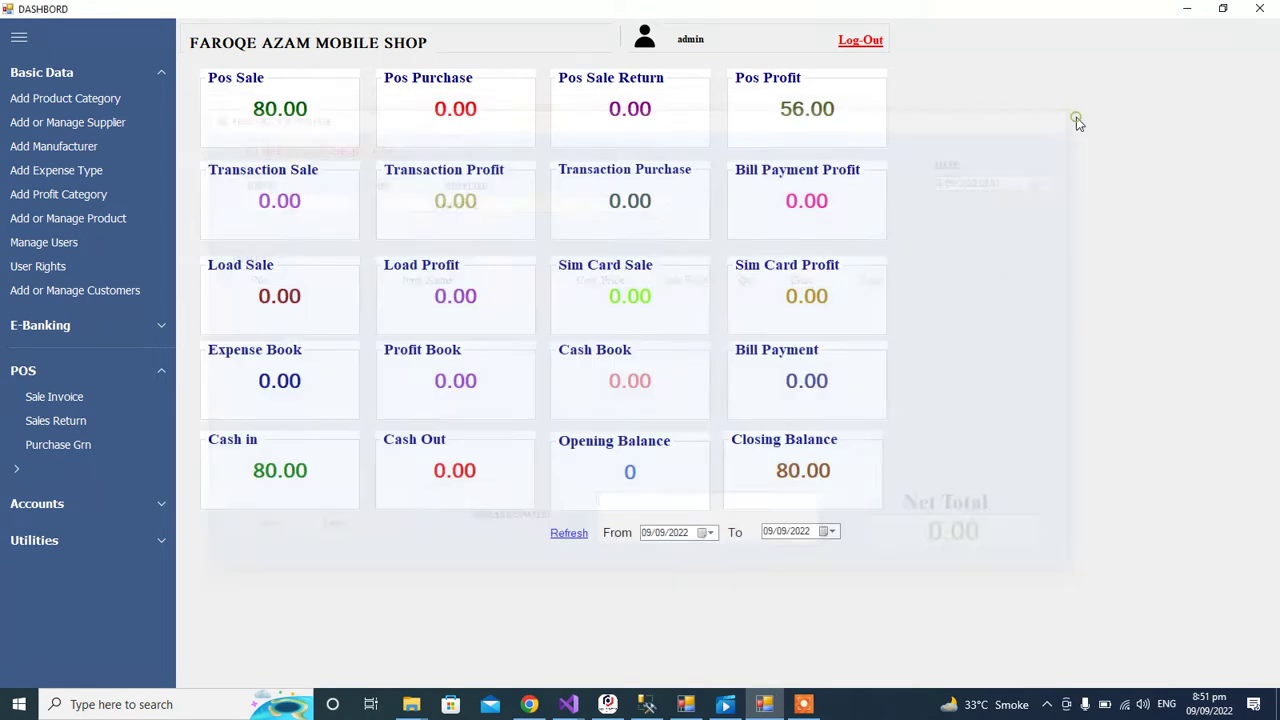
pyautogui.click(124, 372)
# Step: Open E-Banking's Add & Manage Account form and choose JAZZCASH as the account head
pyautogui.click(71, 325)
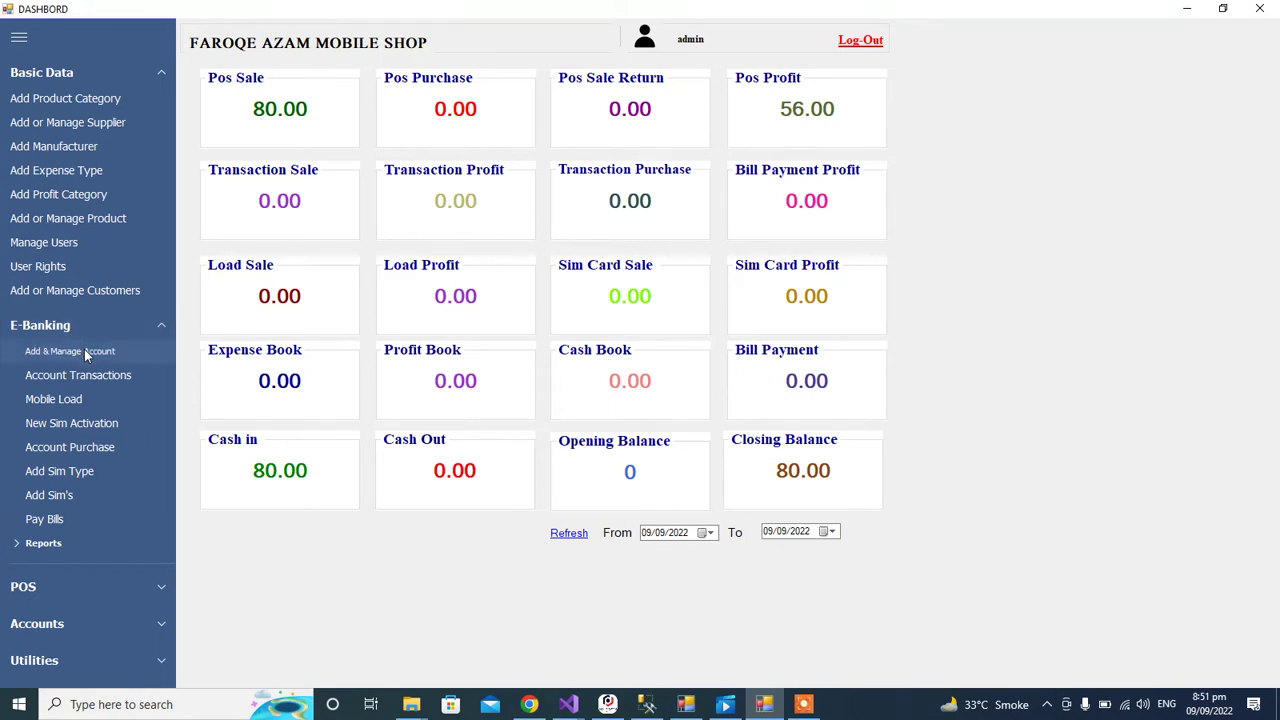
pyautogui.click(84, 351)
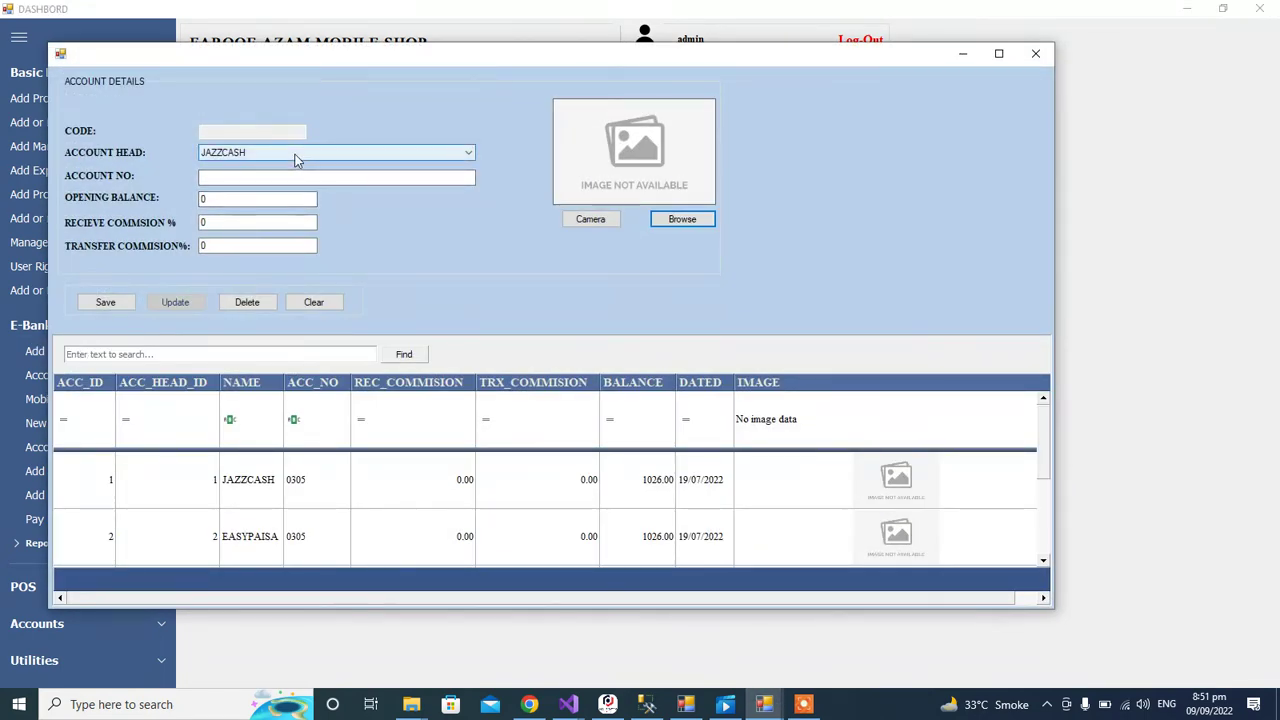
pyautogui.click(295, 152)
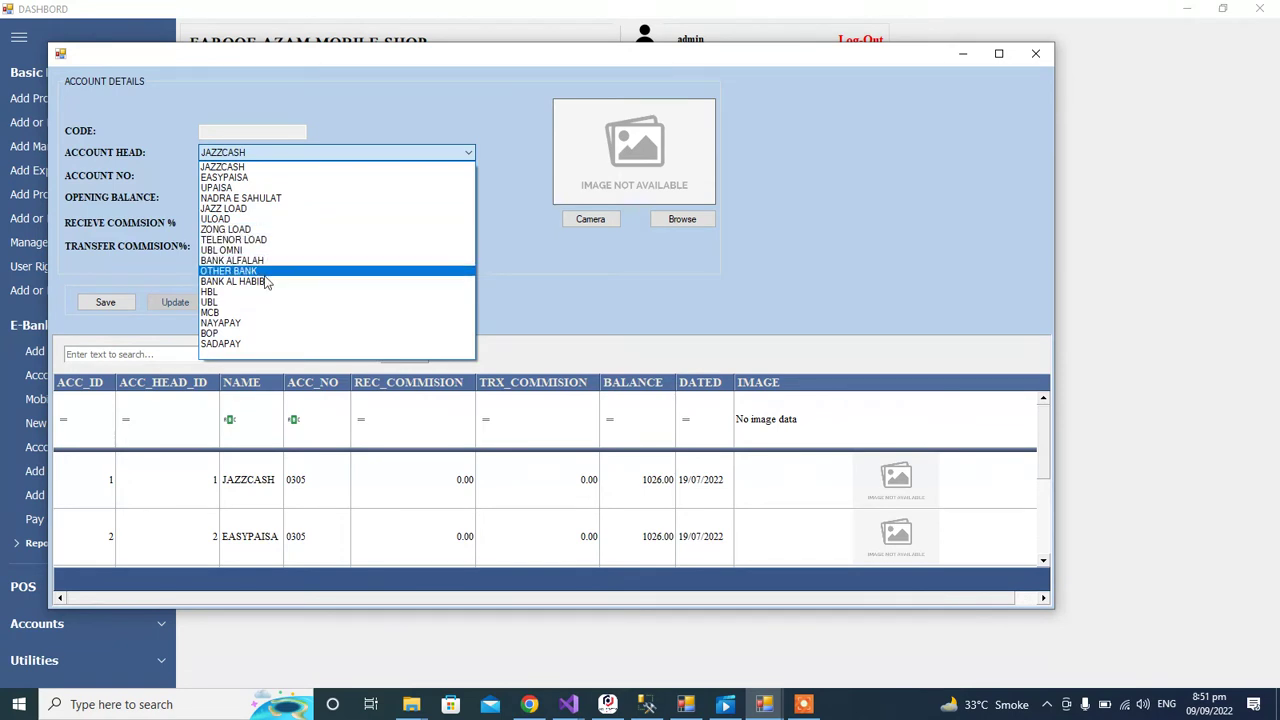
pyautogui.click(256, 168)
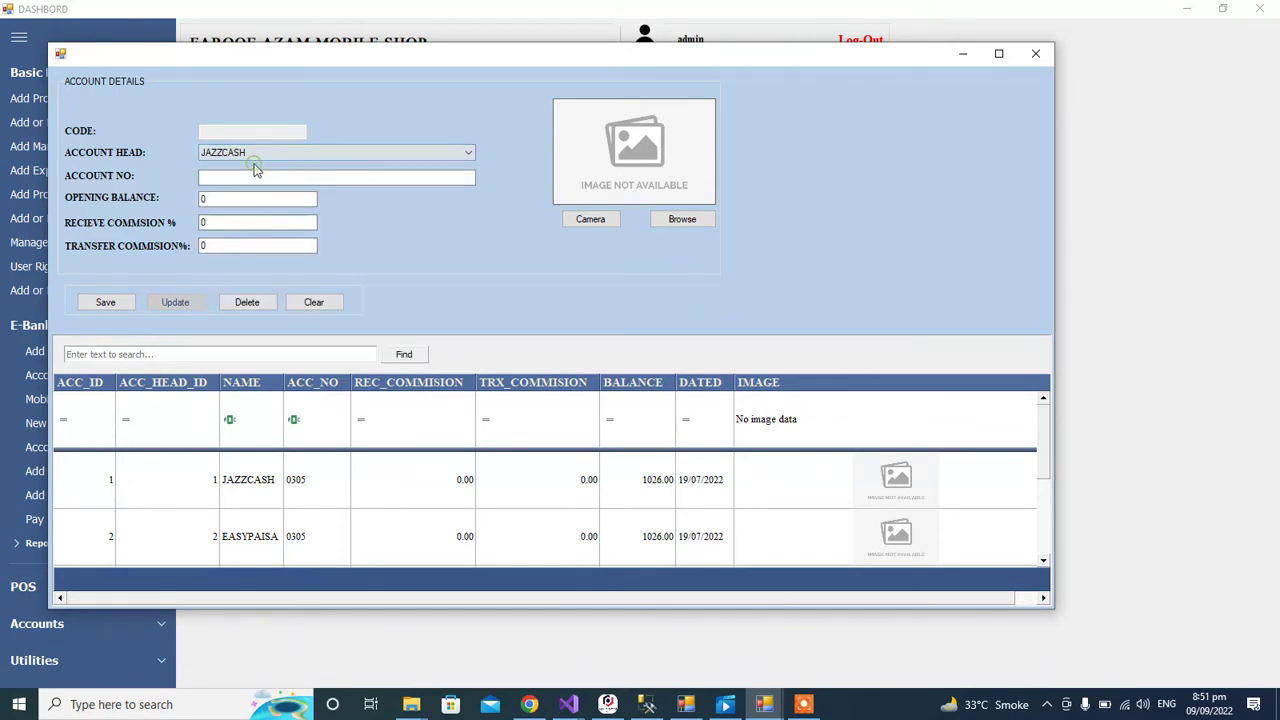
pyautogui.click(241, 180)
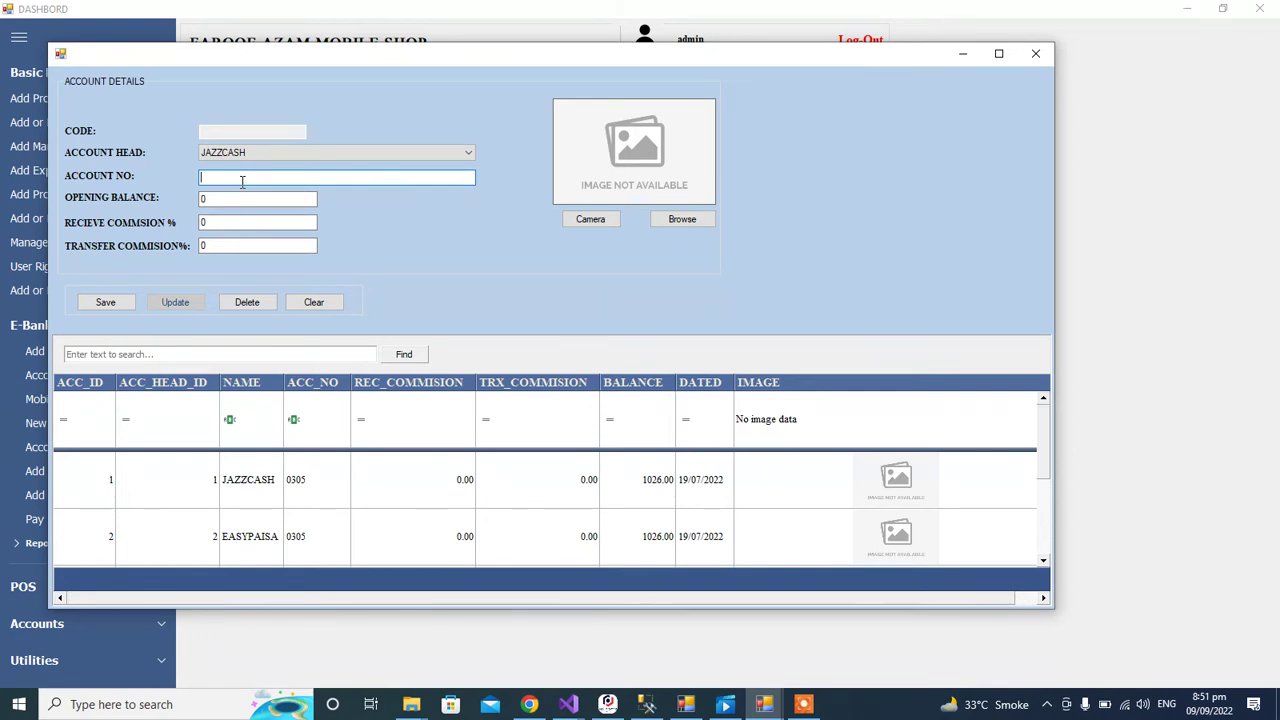
pyautogui.click(242, 199)
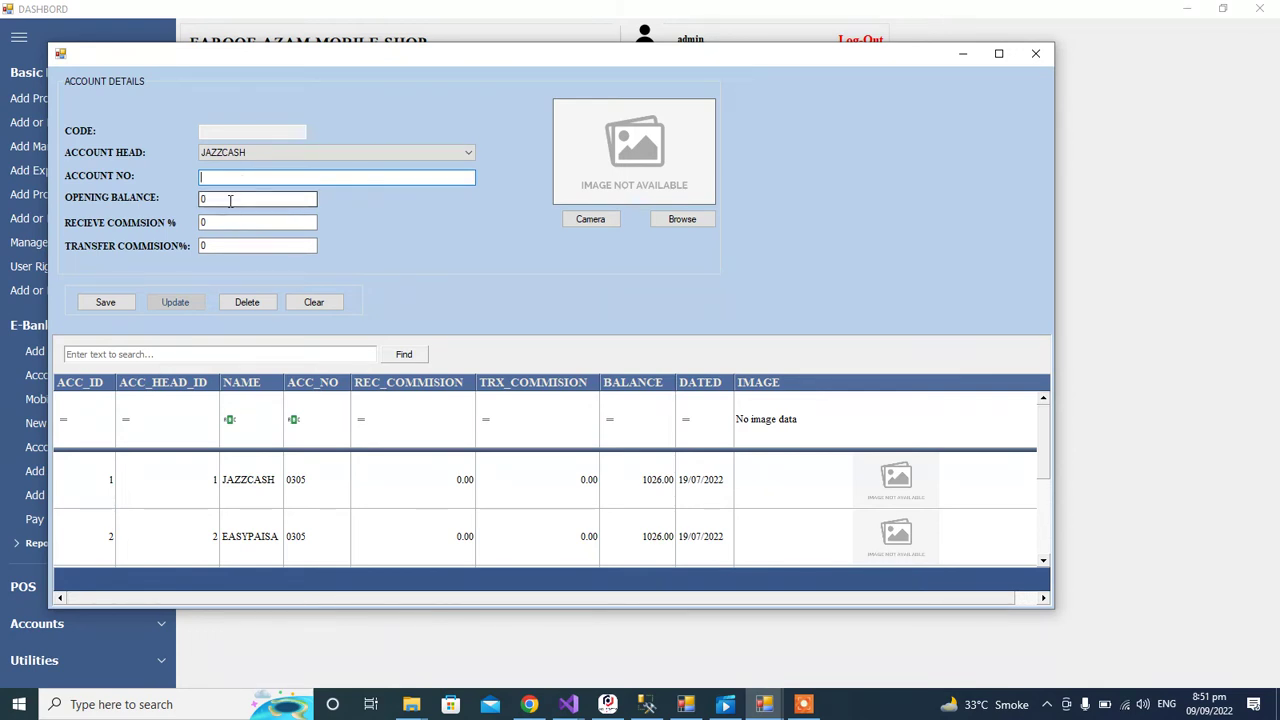
# Step: Load the JAZZCASH record, review its 1026.00 opening balance and commissions, then pick EASYPAISA
pyautogui.click(258, 480)
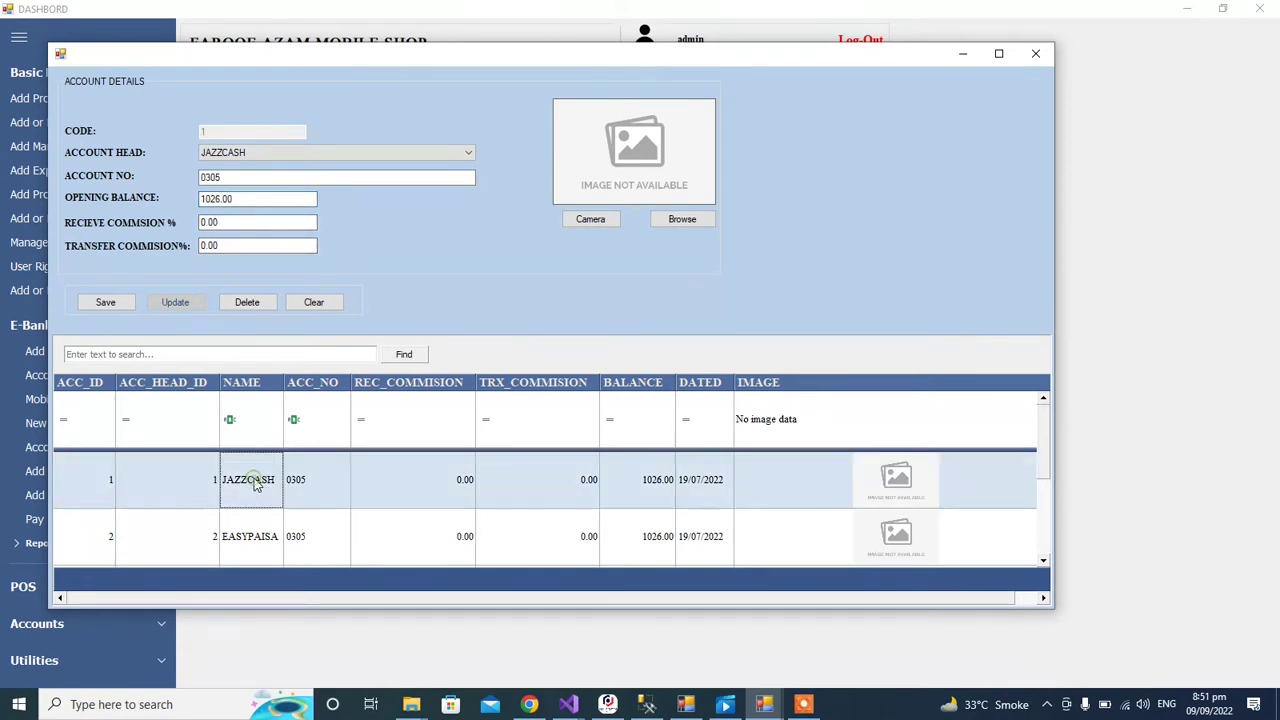
pyautogui.click(228, 177)
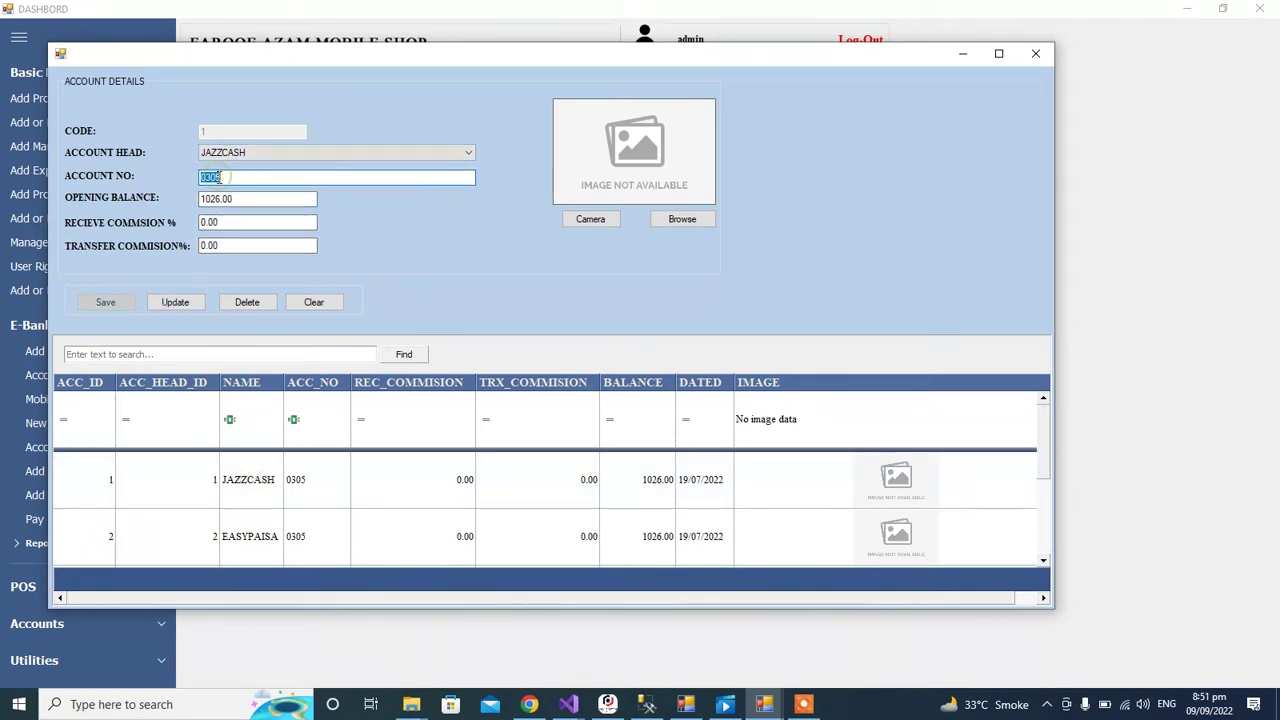
pyautogui.click(233, 197)
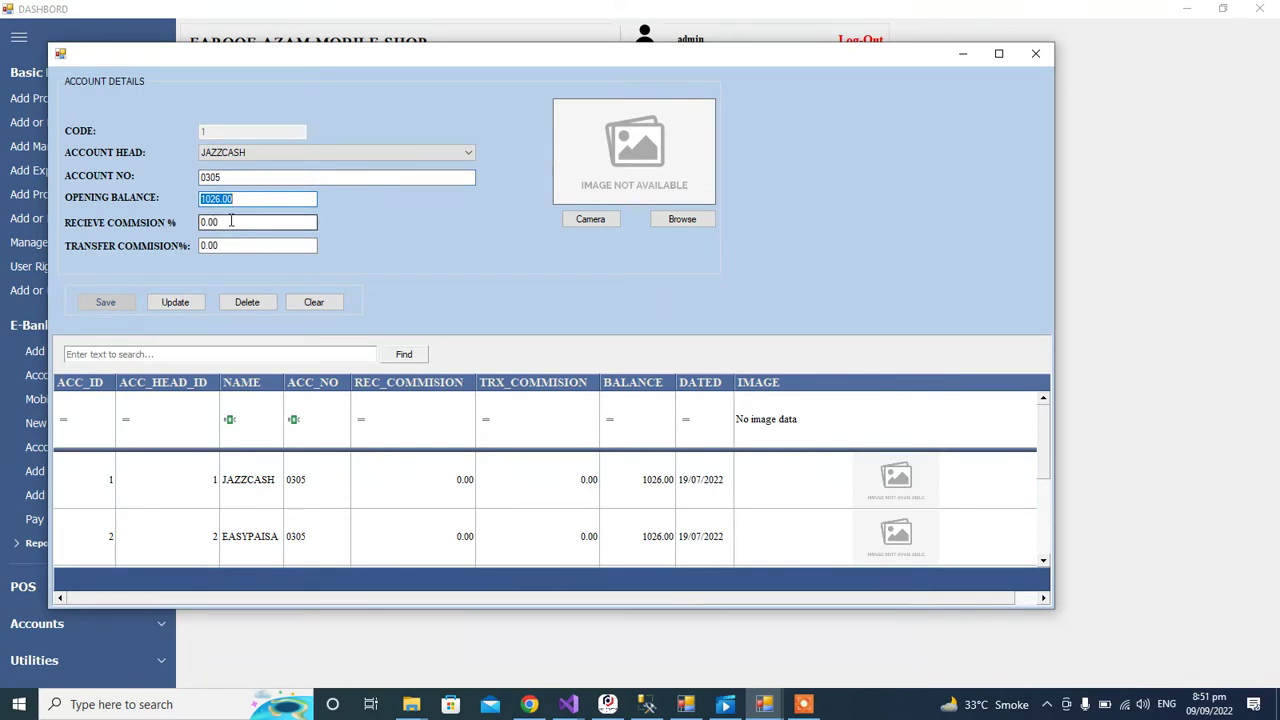
pyautogui.click(231, 221)
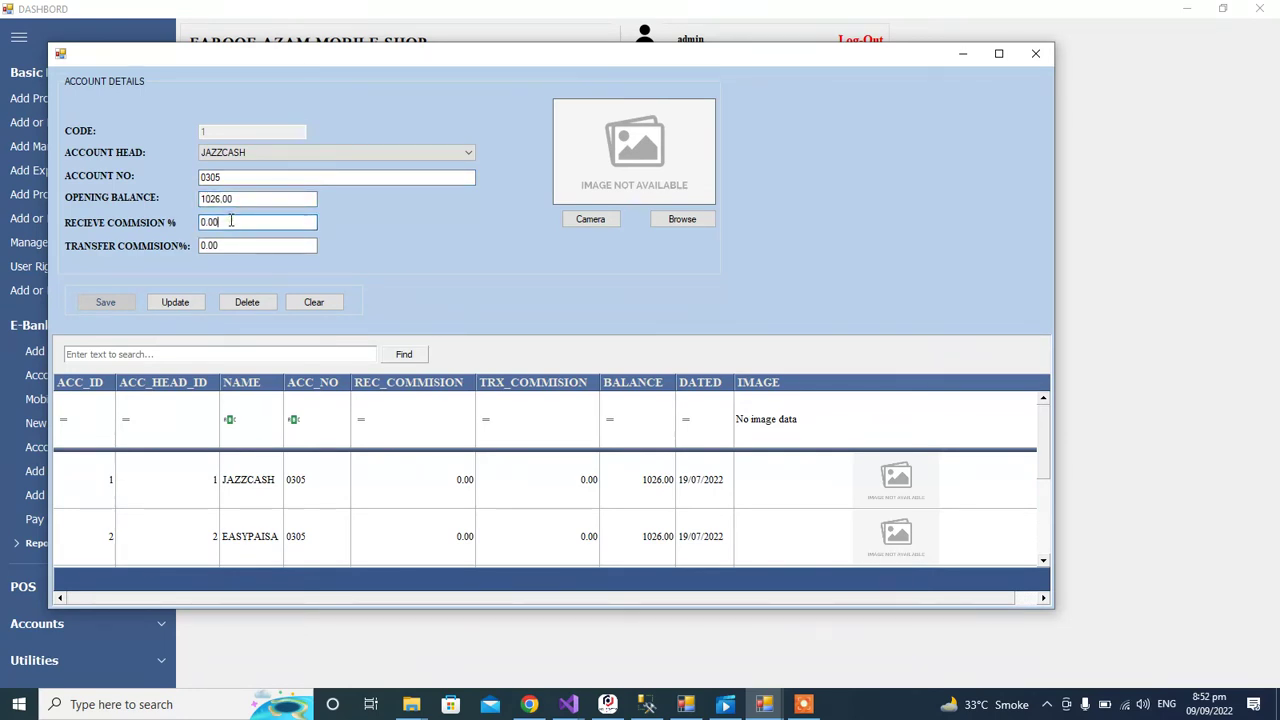
pyautogui.click(232, 245)
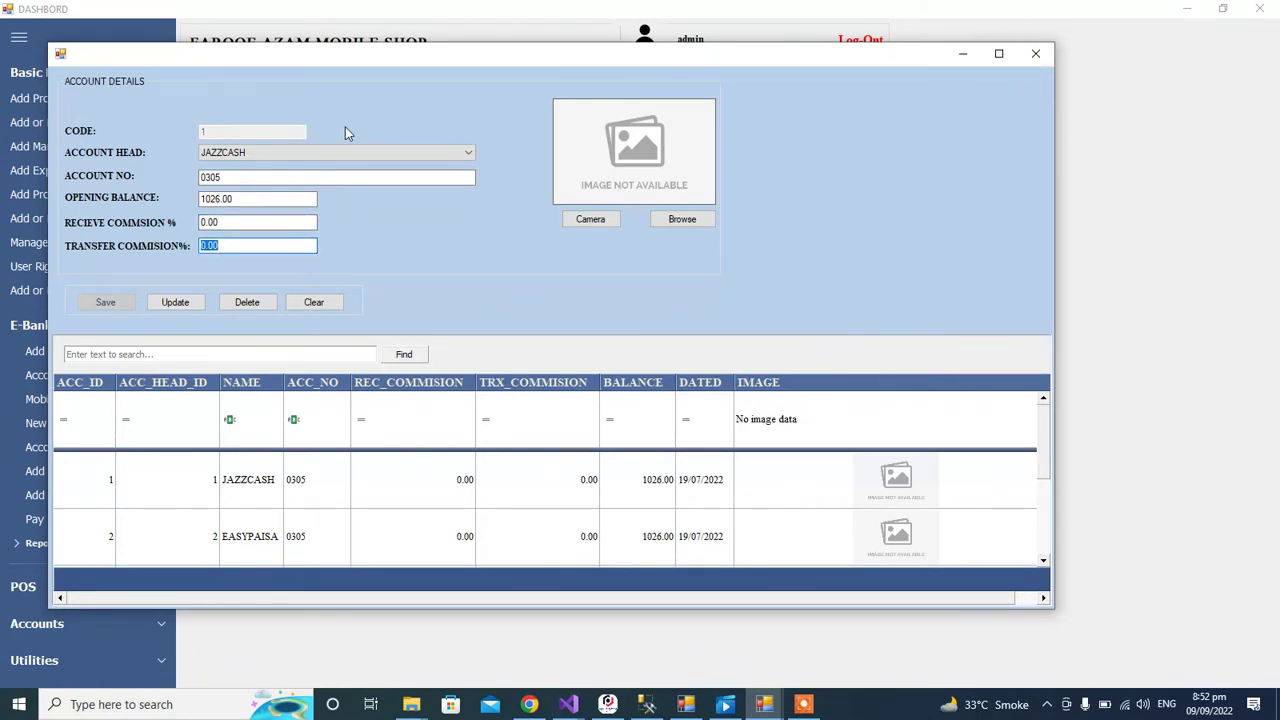
pyautogui.click(275, 152)
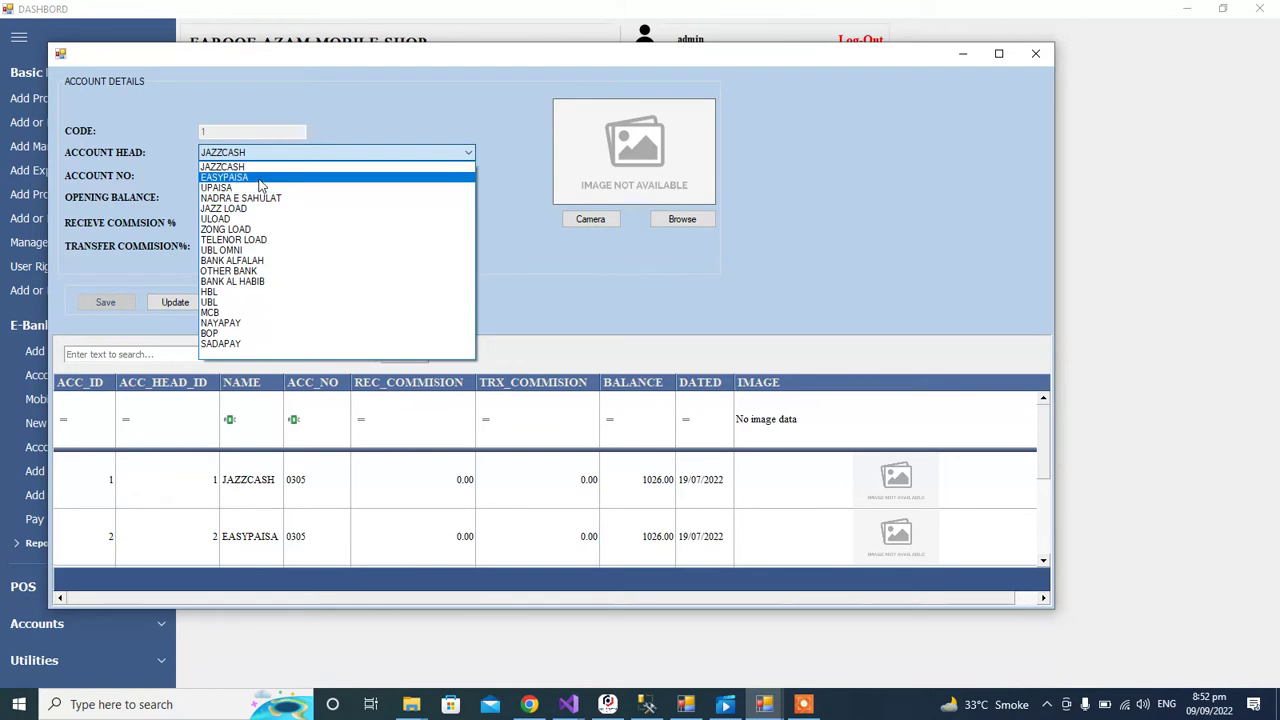
pyautogui.click(259, 180)
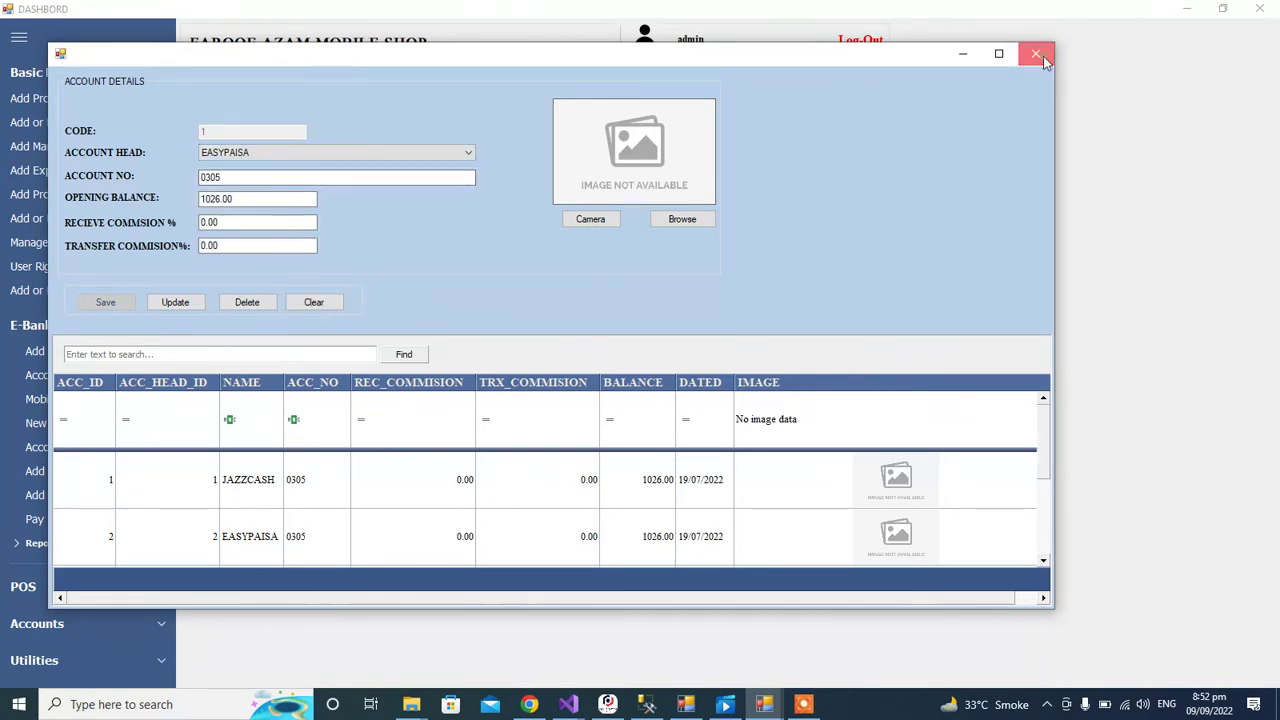
# Step: Close Account Details and open the Account Transactions form
pyautogui.click(1036, 54)
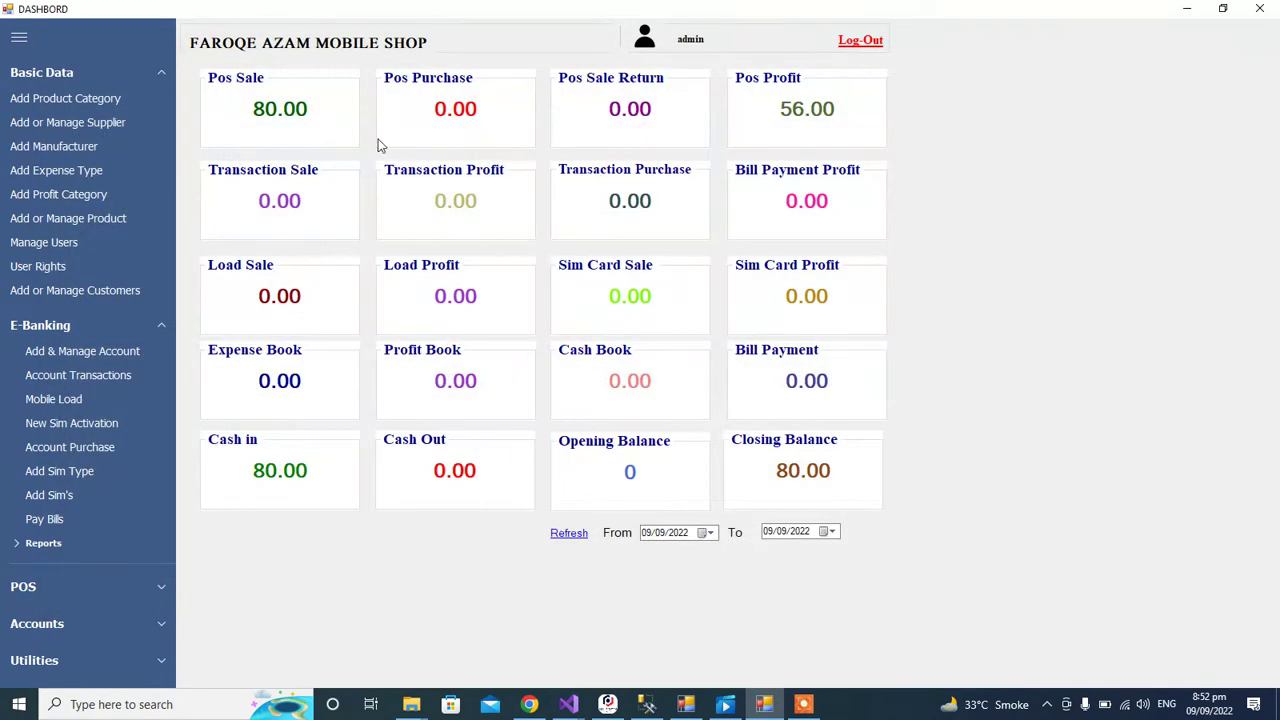
pyautogui.click(74, 375)
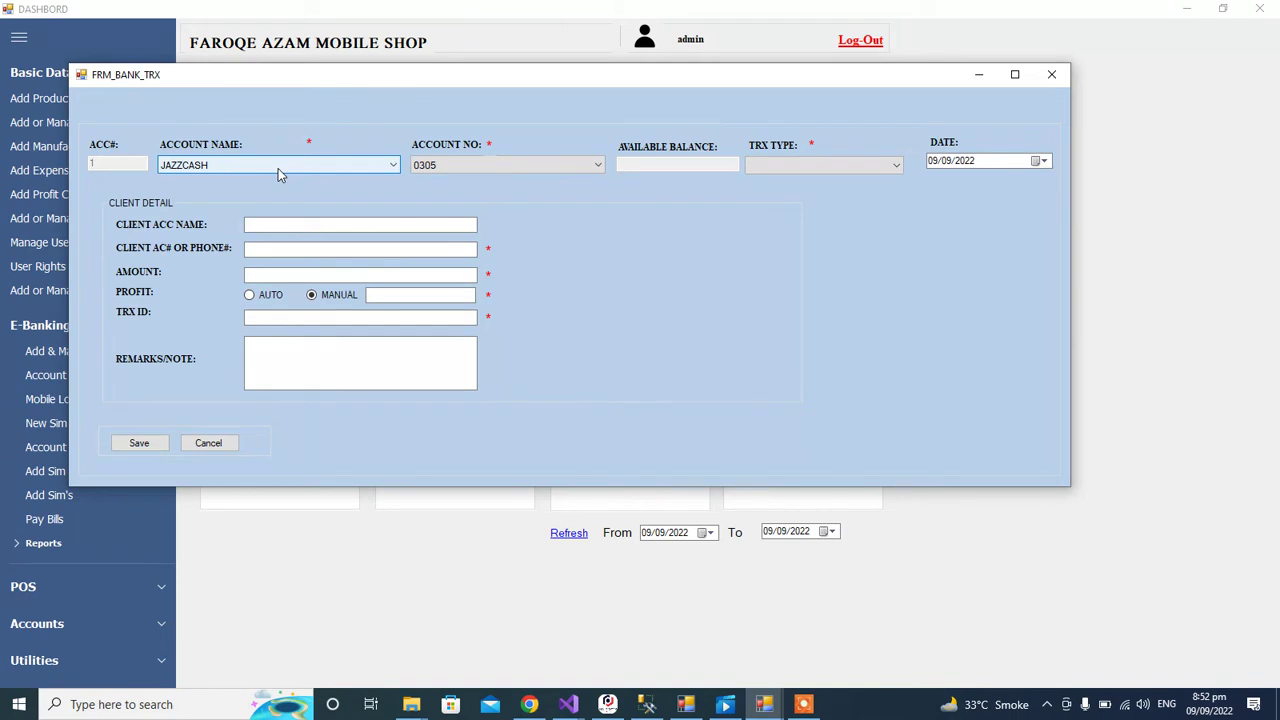
# Step: Choose JAZZCASH and its account number 0305 so the 1026.00 available balance shows
pyautogui.click(278, 168)
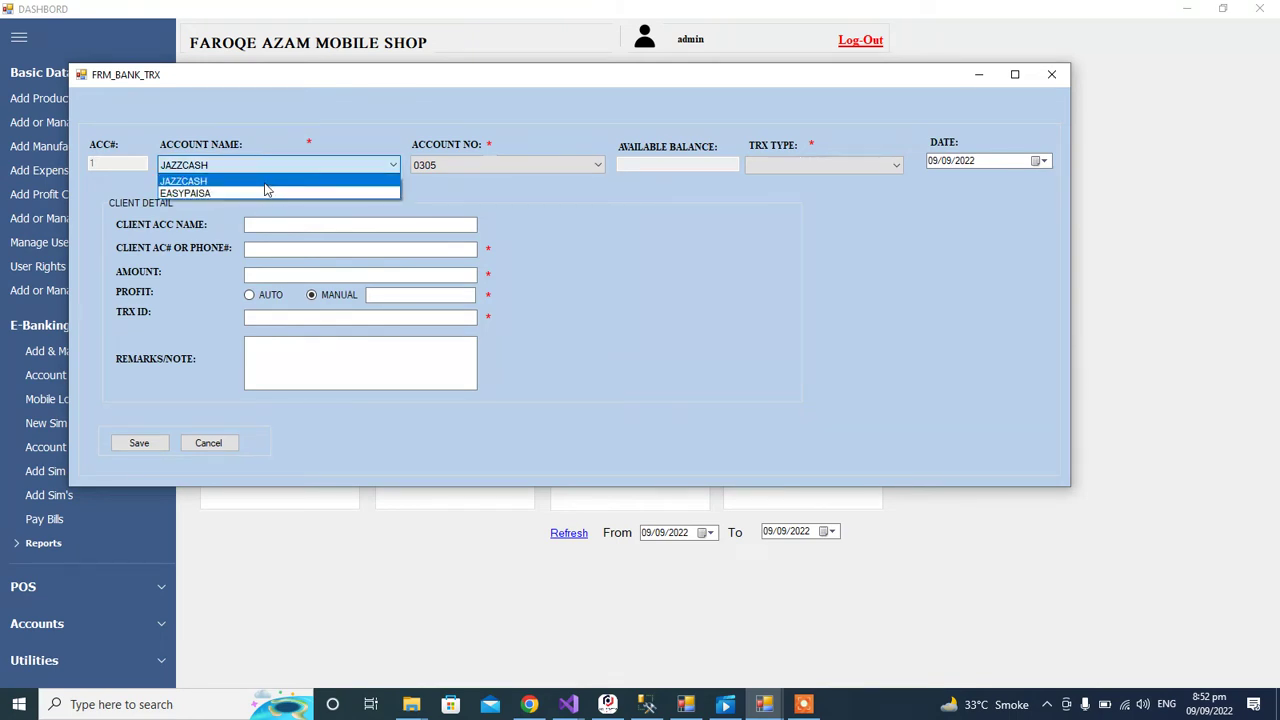
pyautogui.click(258, 181)
pyautogui.click(467, 165)
pyautogui.click(467, 165)
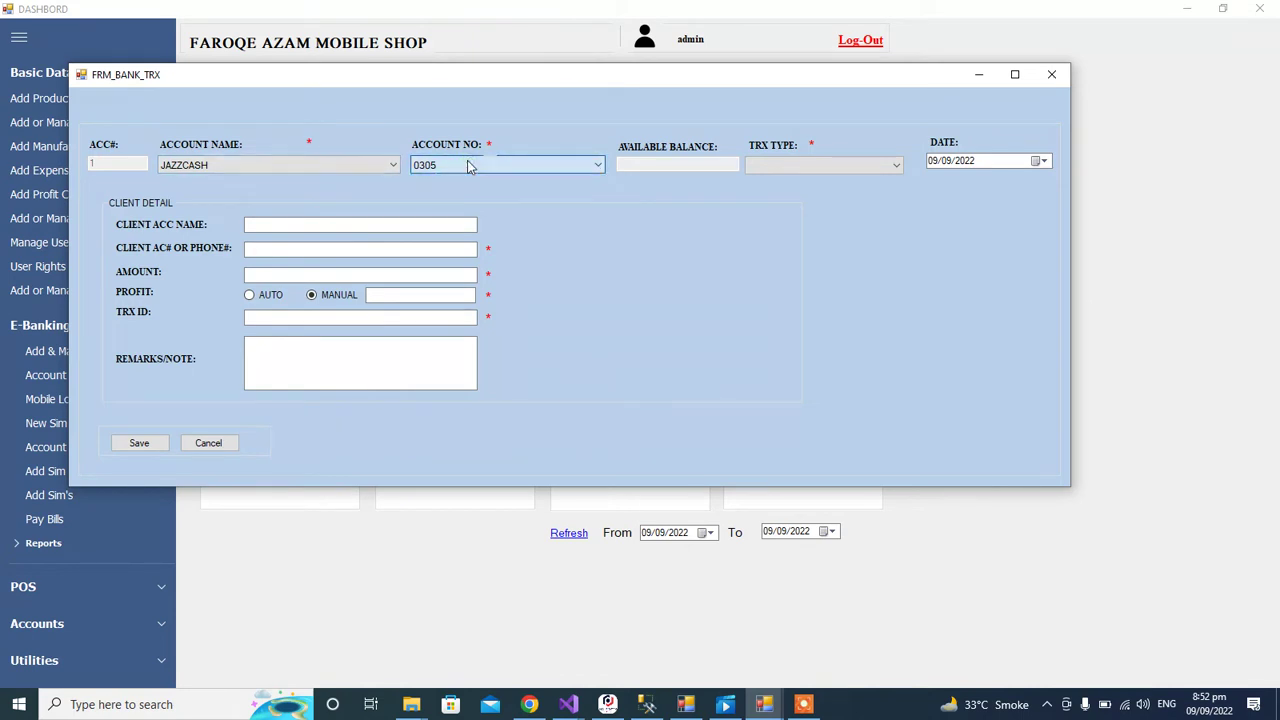
pyautogui.click(343, 163)
pyautogui.click(300, 193)
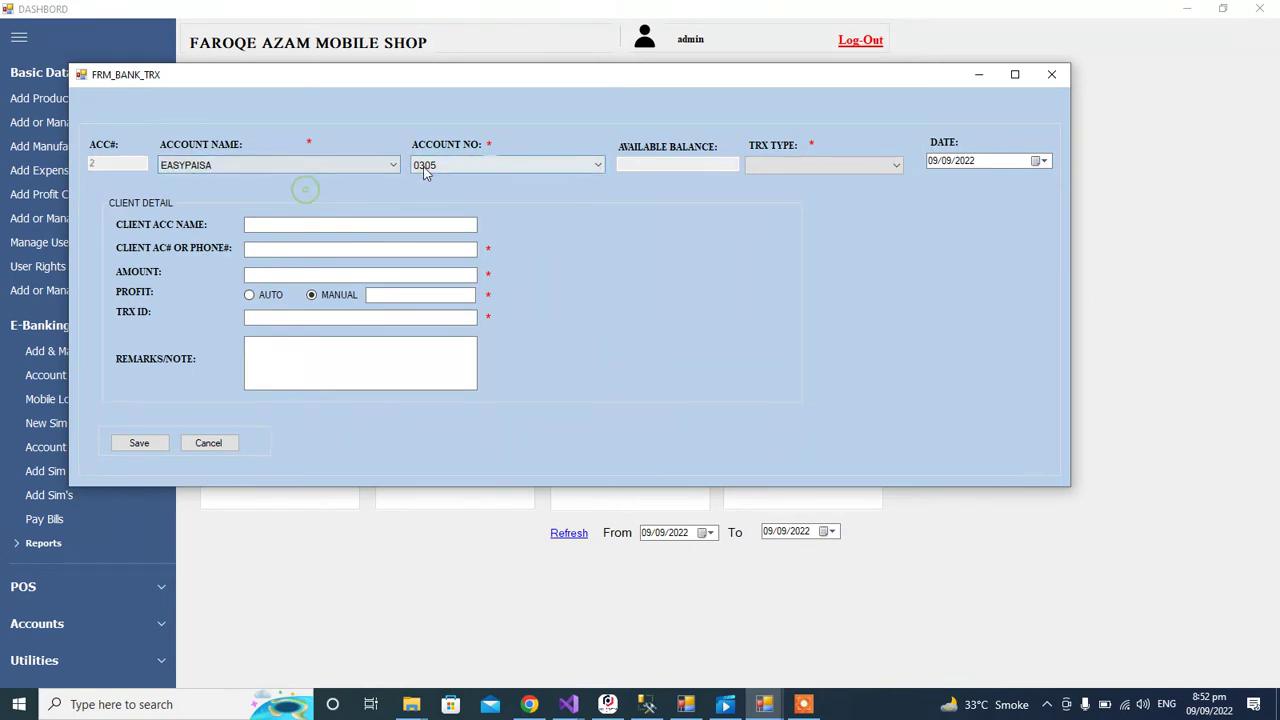
pyautogui.click(457, 165)
pyautogui.click(457, 167)
pyautogui.click(371, 164)
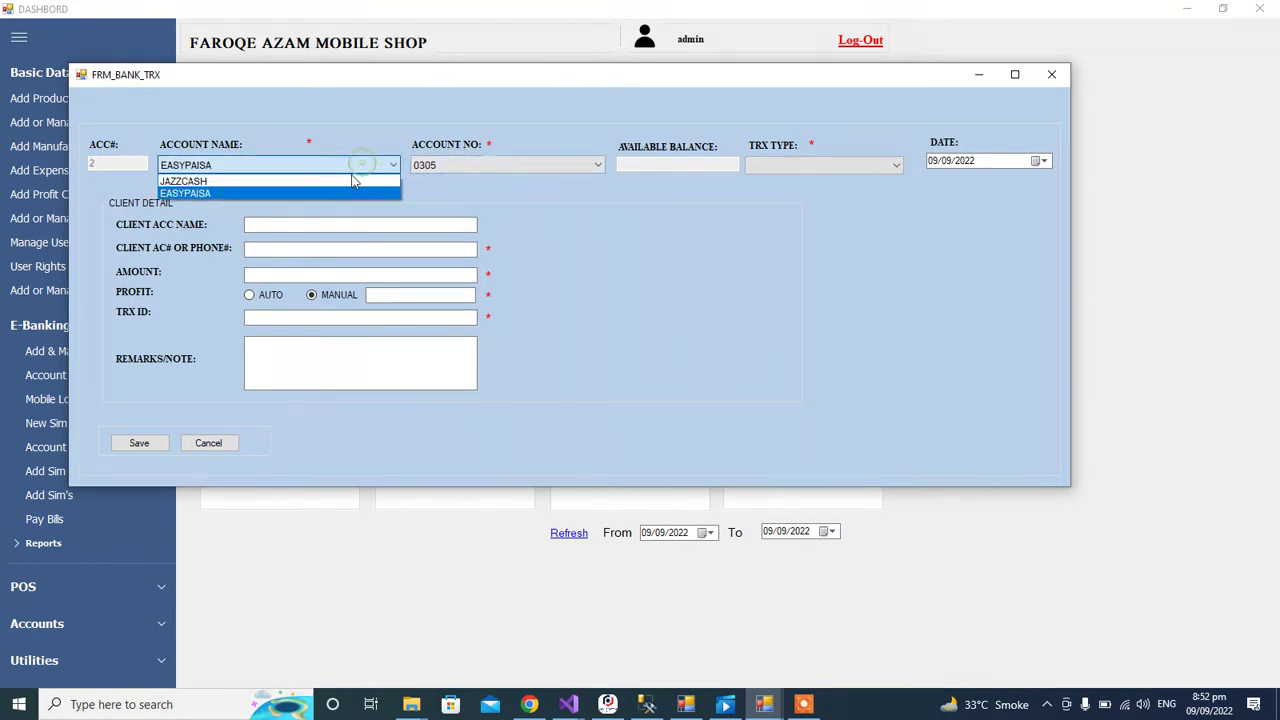
pyautogui.click(380, 181)
pyautogui.click(427, 167)
pyautogui.click(473, 177)
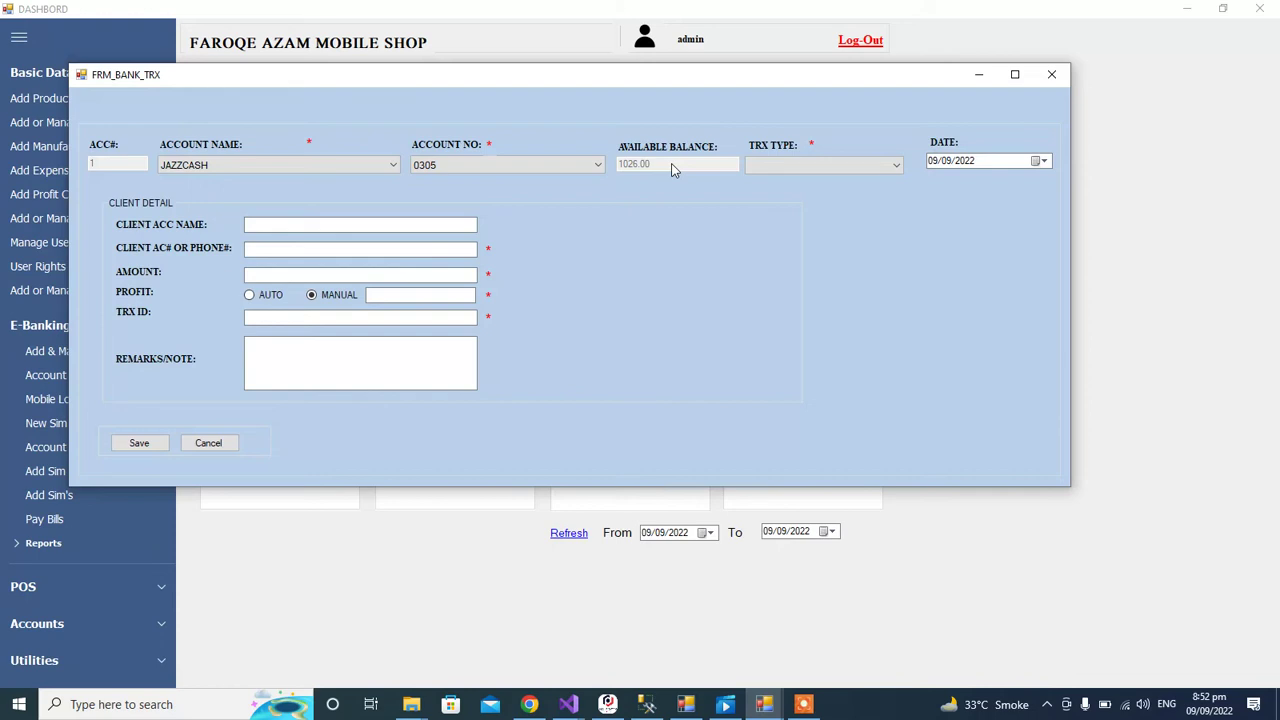
# Step: Set up a Transfered JAZZCASH transaction of 1000 with a manual profit of 10
pyautogui.click(768, 166)
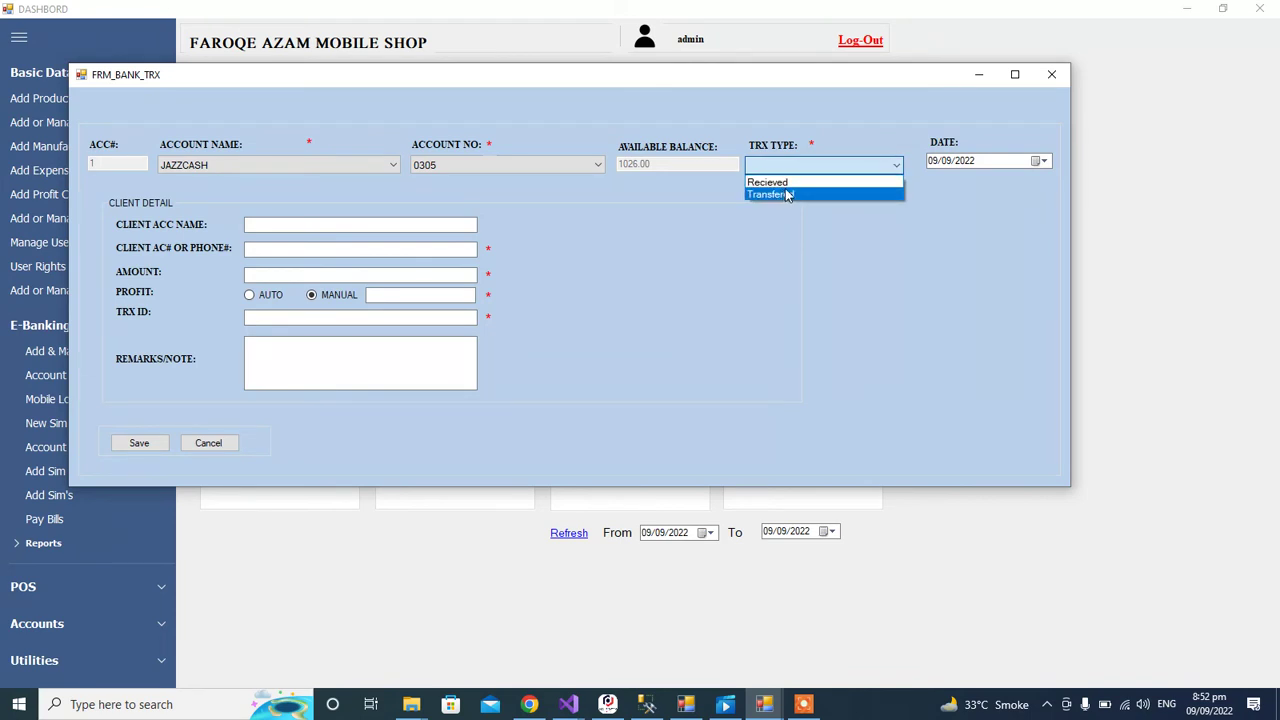
pyautogui.click(790, 195)
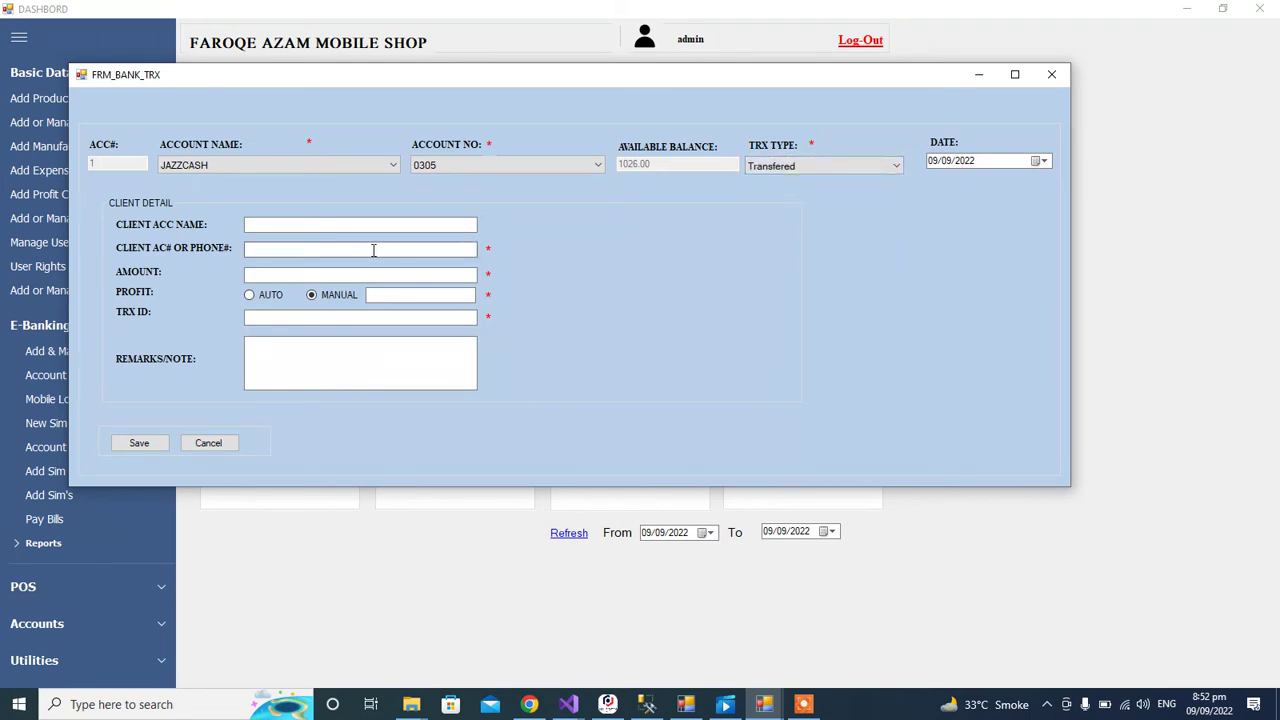
pyautogui.click(328, 225)
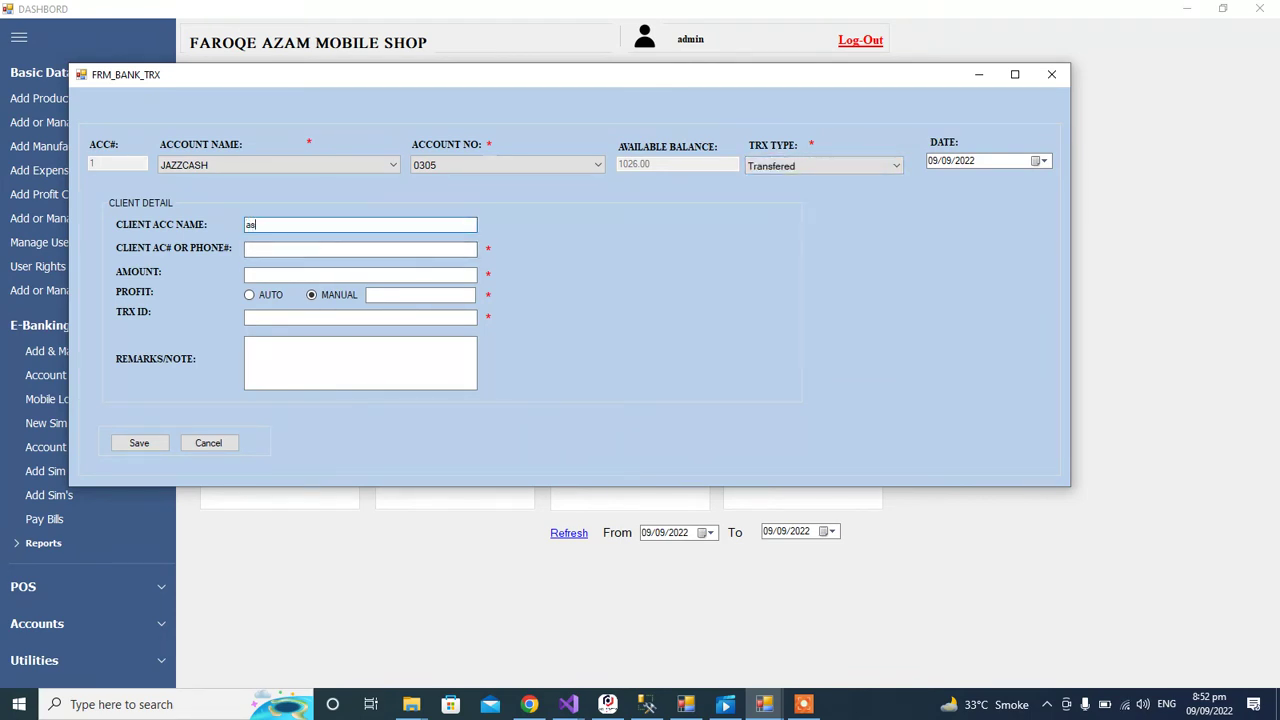
pyautogui.click(285, 248)
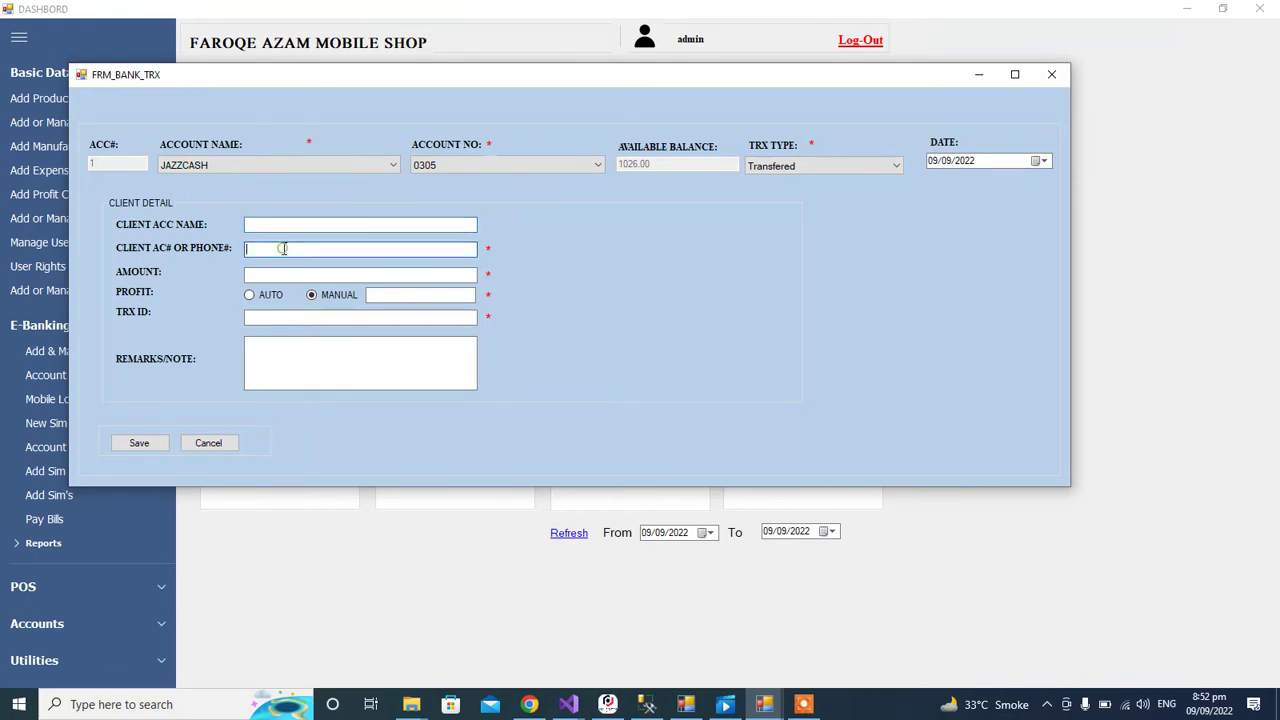
pyautogui.click(267, 274)
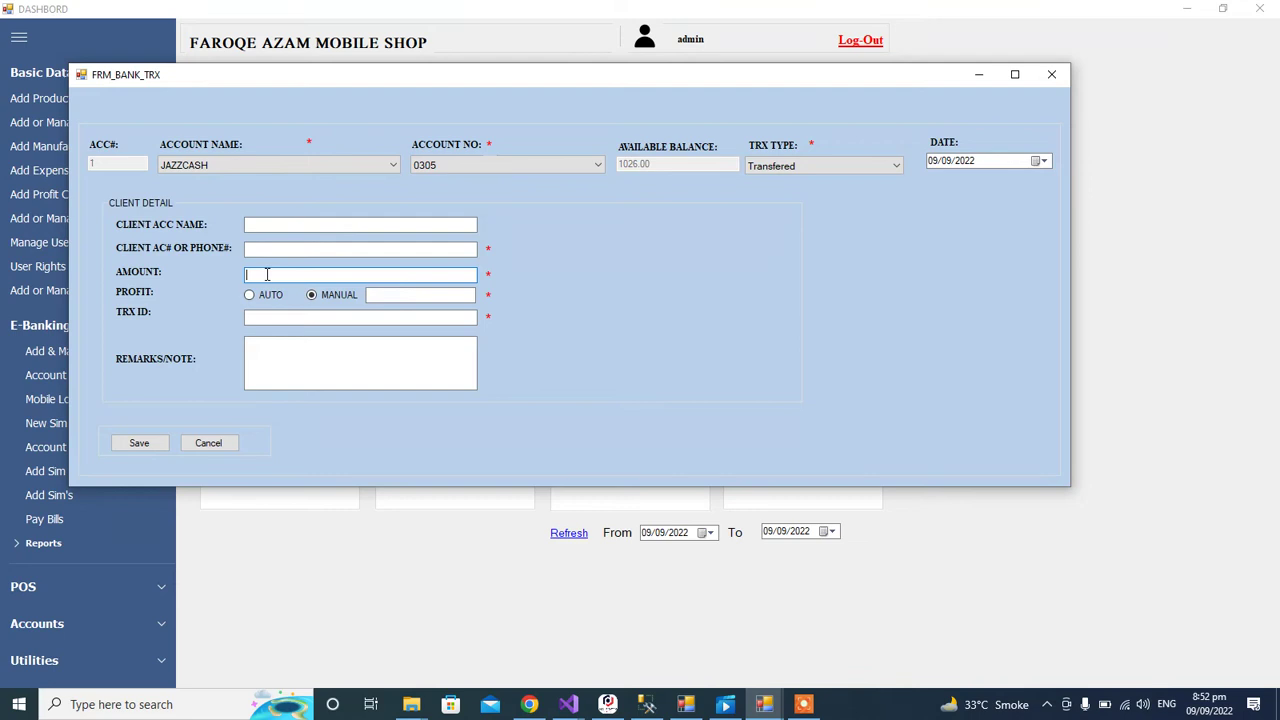
pyautogui.click(266, 296)
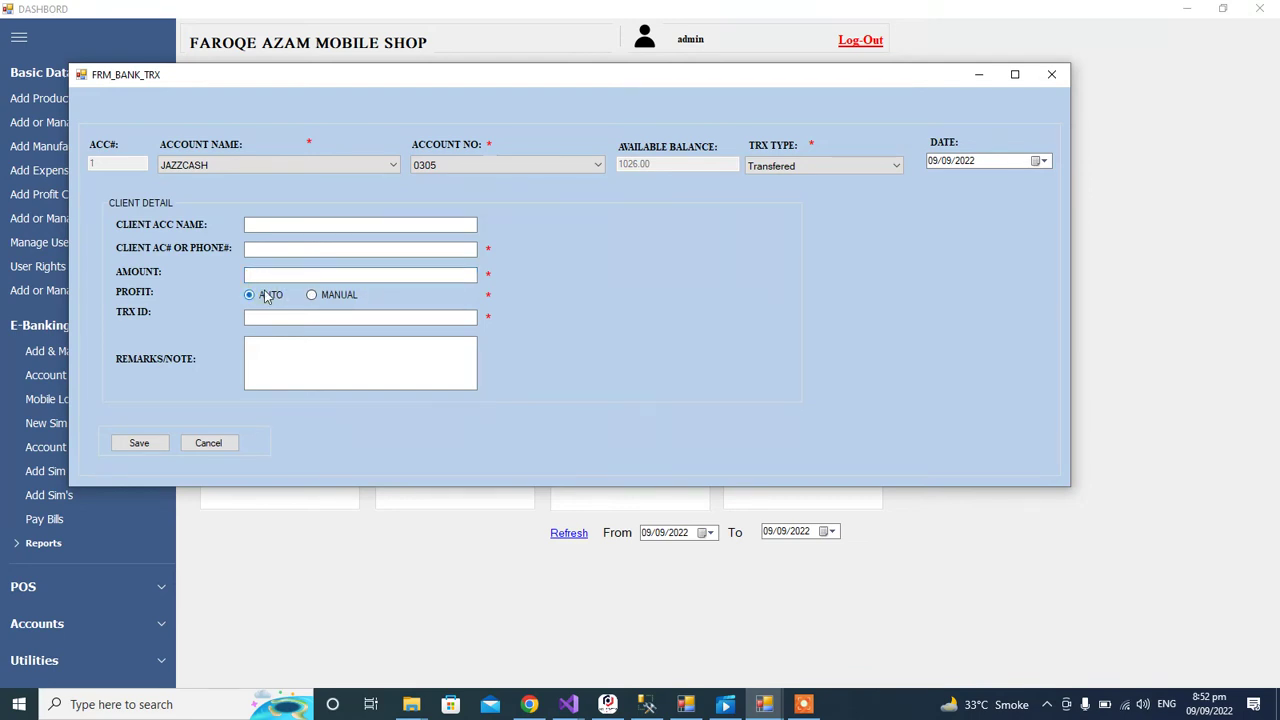
pyautogui.click(343, 296)
pyautogui.click(319, 275)
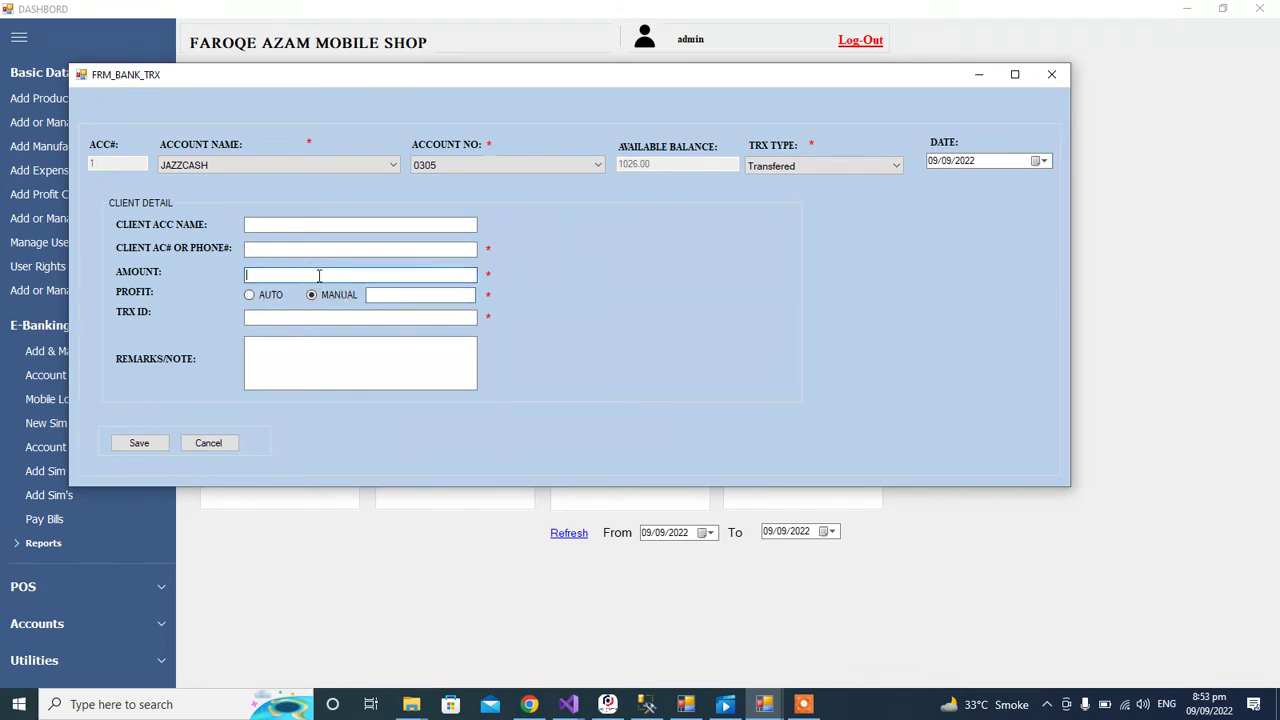
pyautogui.write('1000')
pyautogui.click(394, 295)
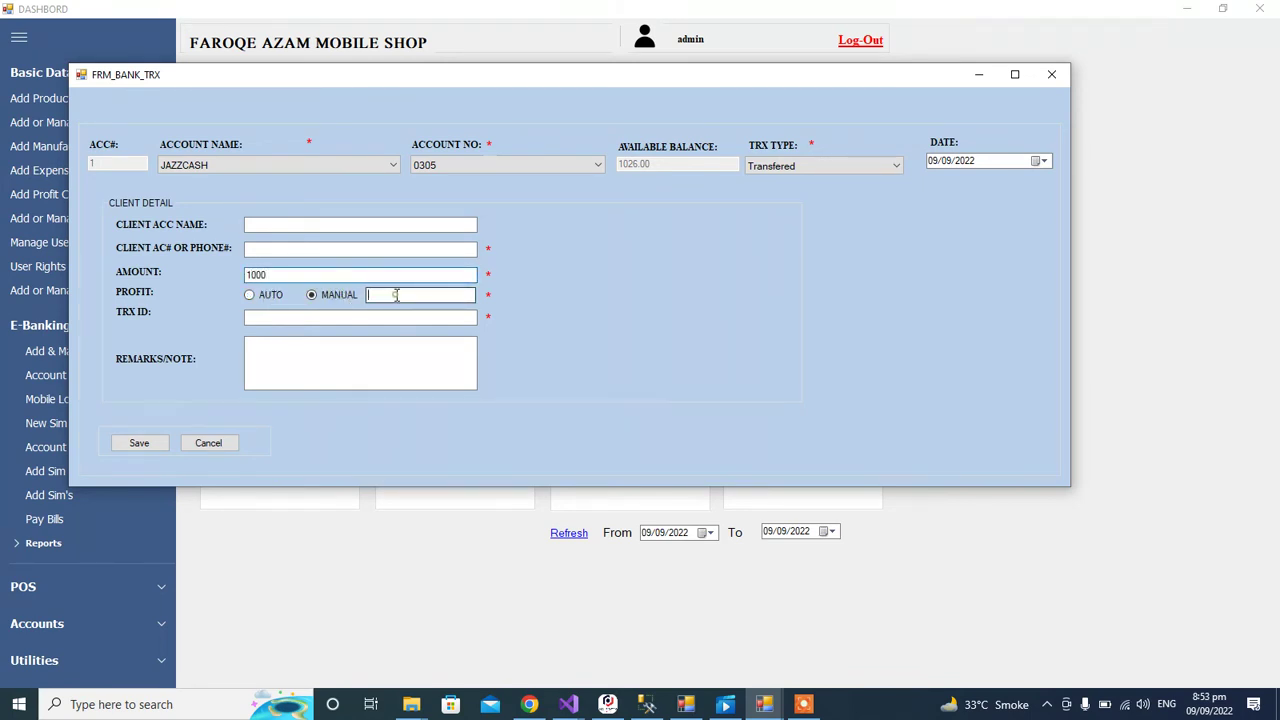
pyautogui.write('10')
pyautogui.click(358, 372)
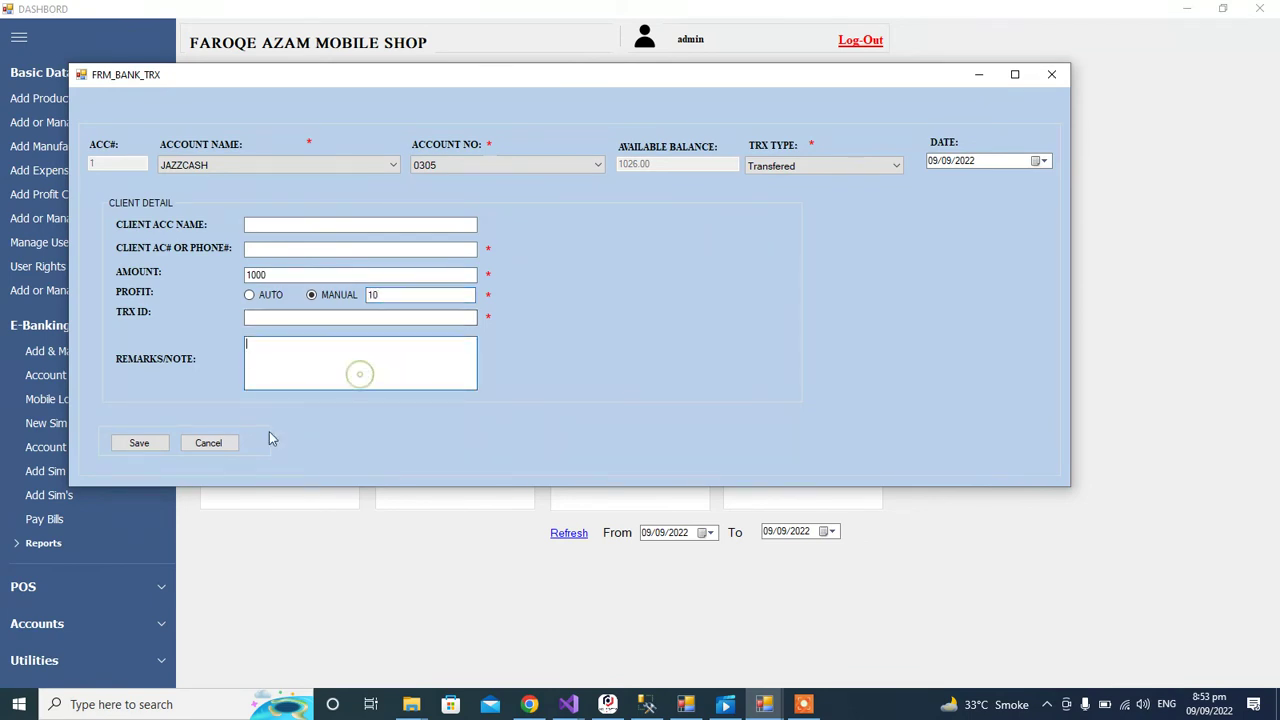
# Step: Save the transfer without printing a receipt and close the form
pyautogui.click(121, 447)
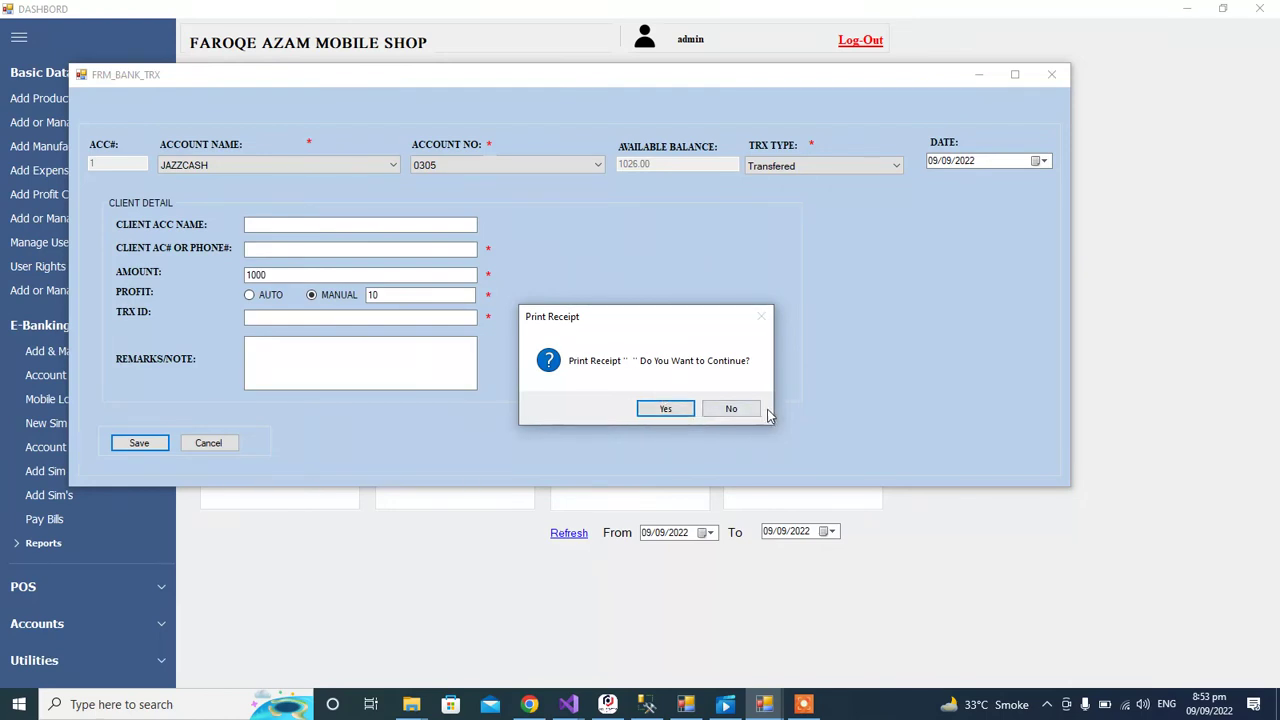
pyautogui.click(731, 409)
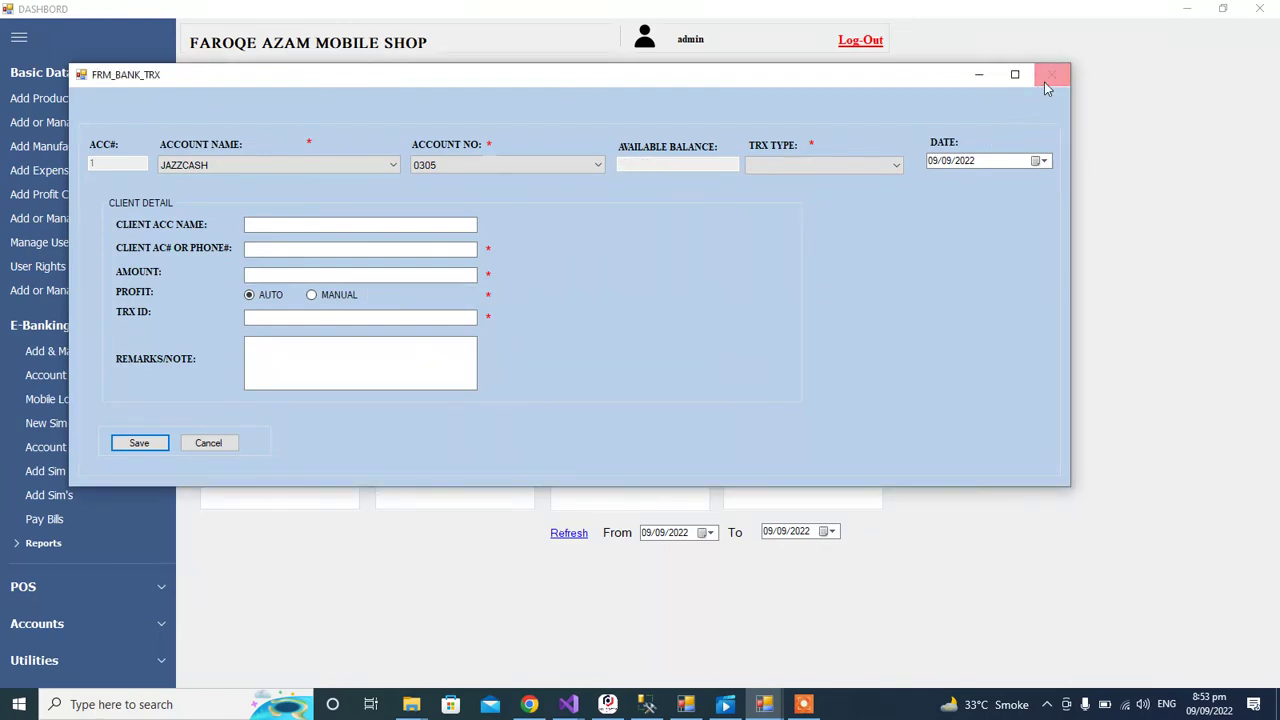
pyautogui.click(1046, 86)
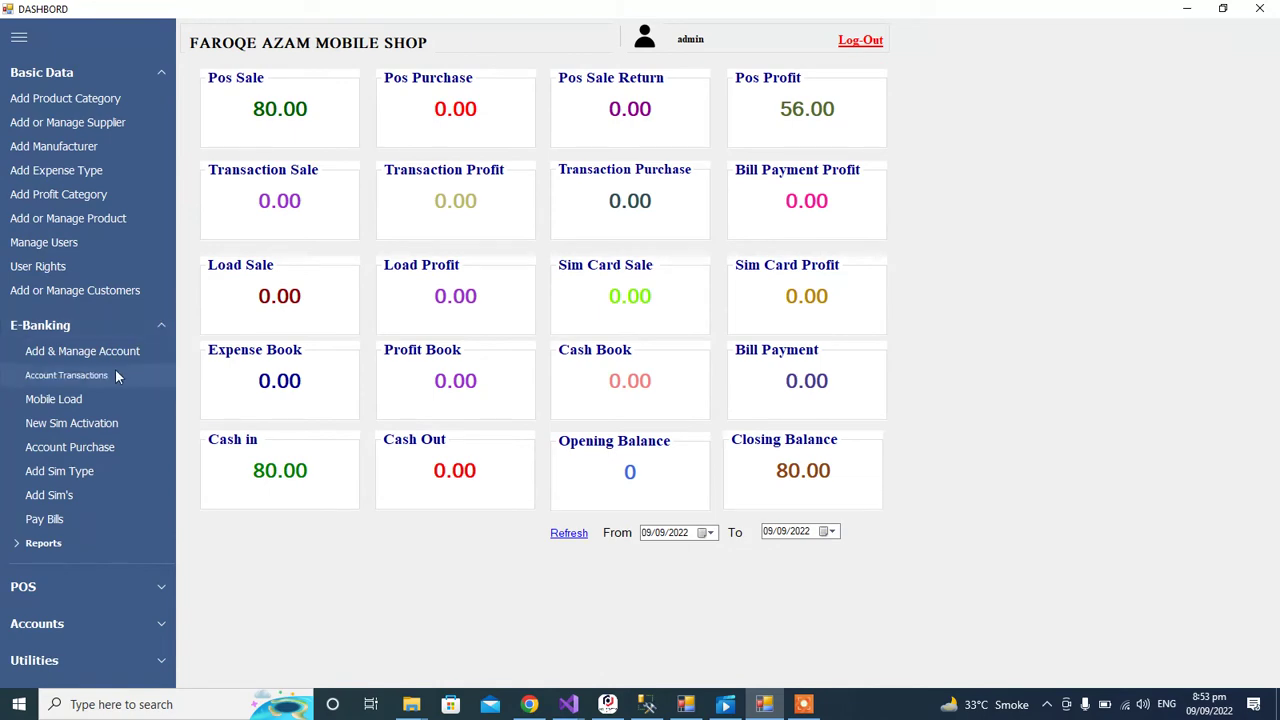
# Step: Open Mobile Load with JAZZ LOAD, pick its account showing 0.00 balance, and reach the client fields
pyautogui.click(96, 396)
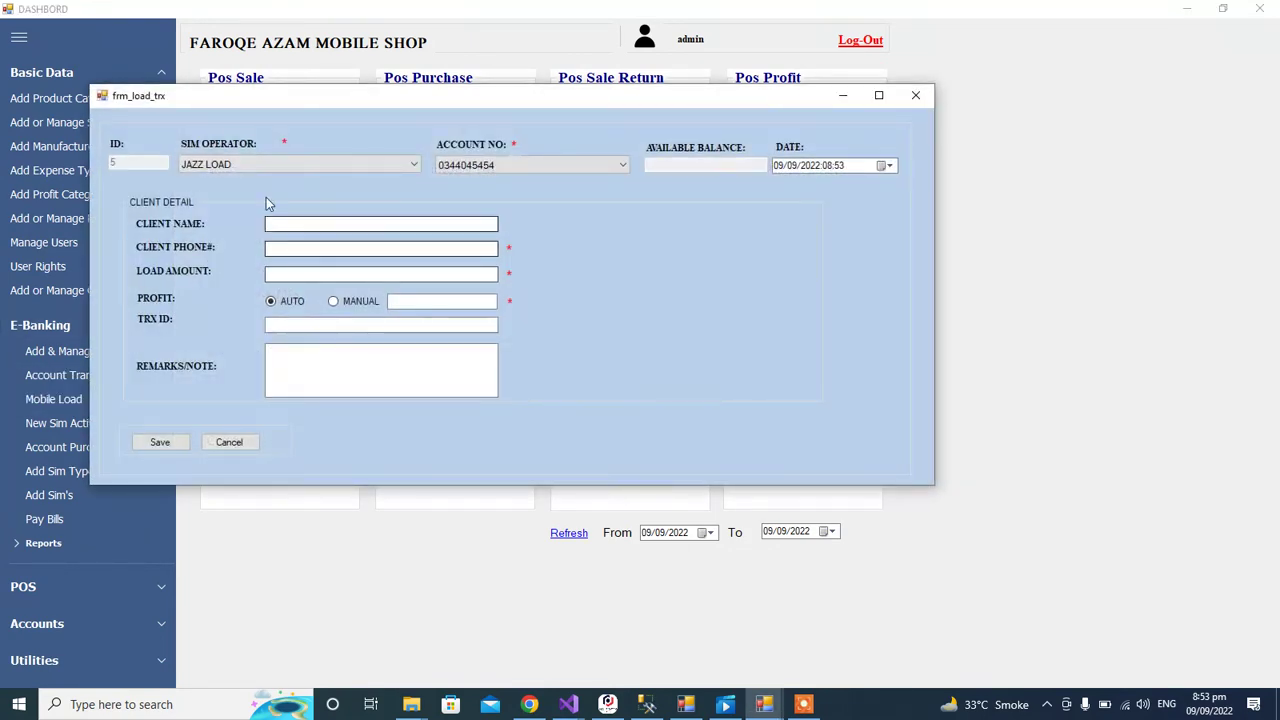
pyautogui.click(226, 166)
pyautogui.click(228, 172)
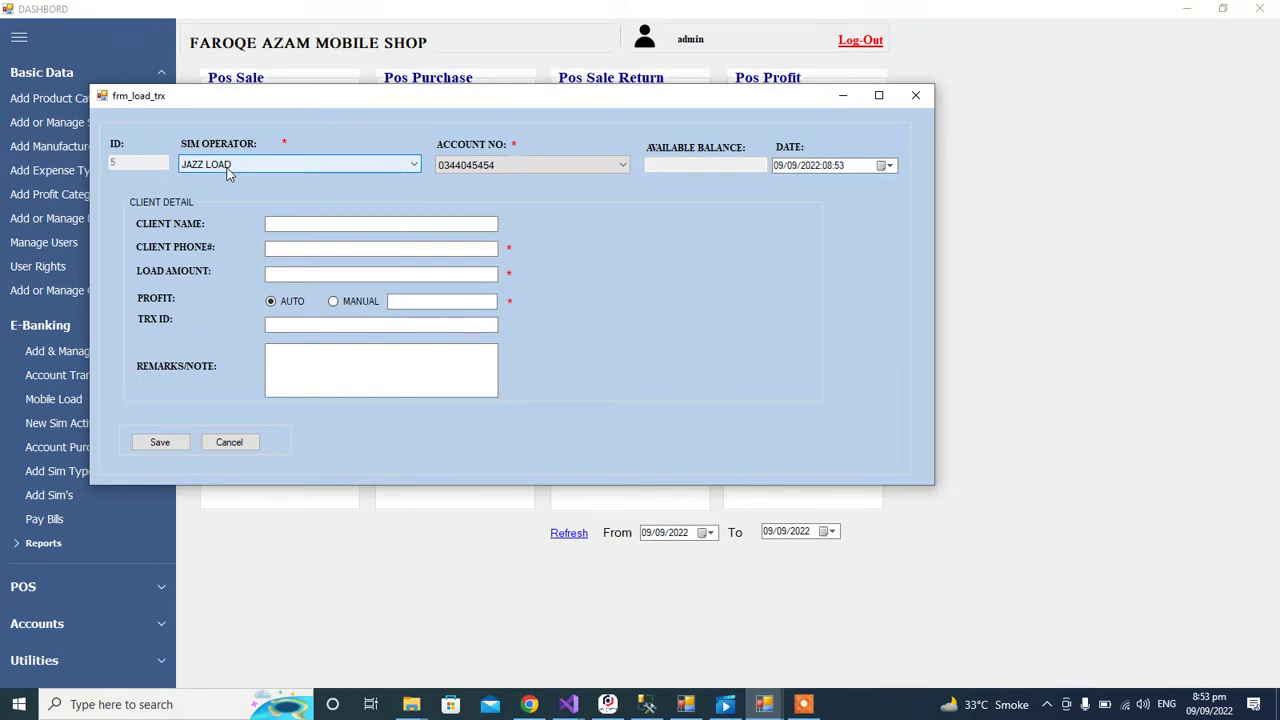
pyautogui.click(228, 170)
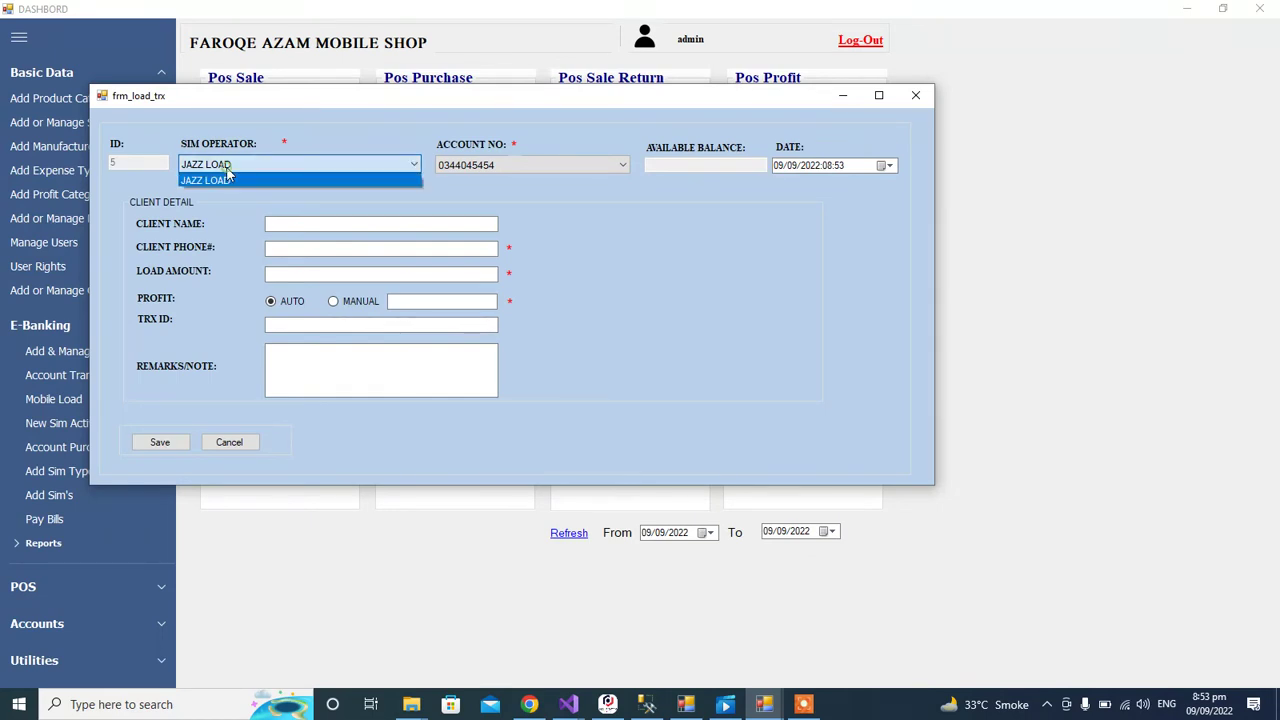
pyautogui.click(228, 172)
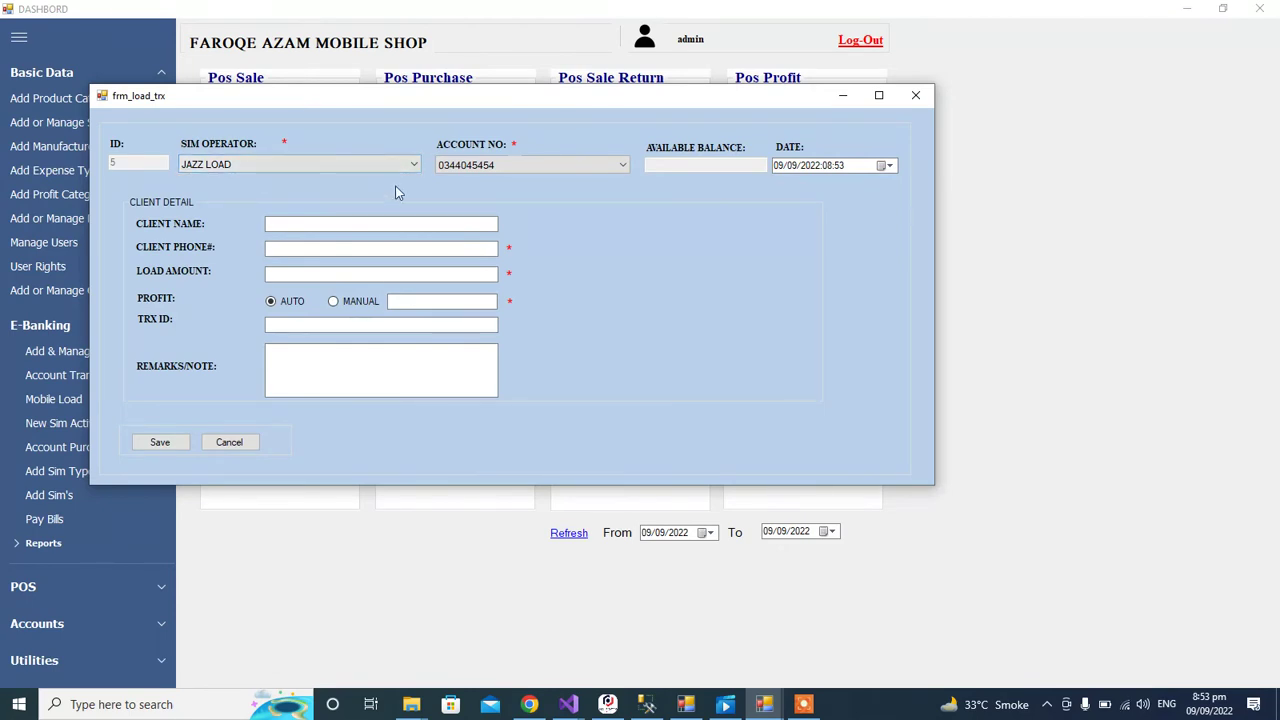
pyautogui.click(489, 168)
pyautogui.click(489, 172)
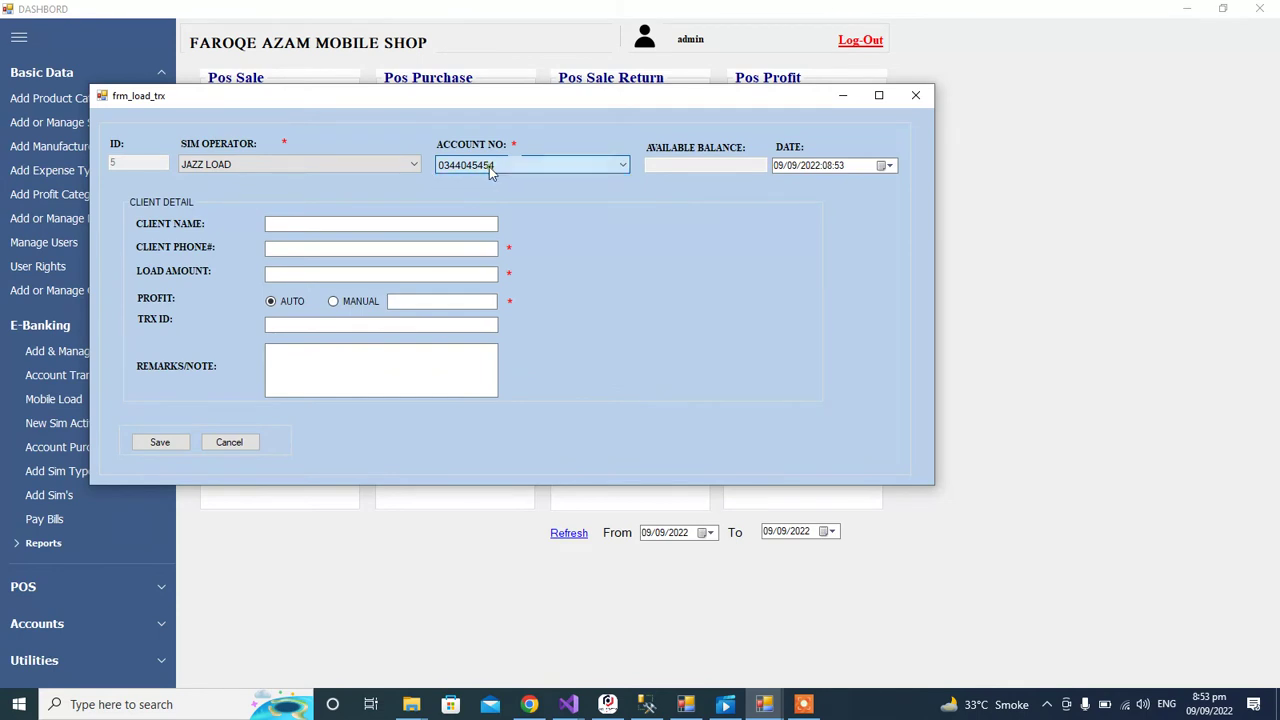
pyautogui.click(488, 167)
pyautogui.click(489, 182)
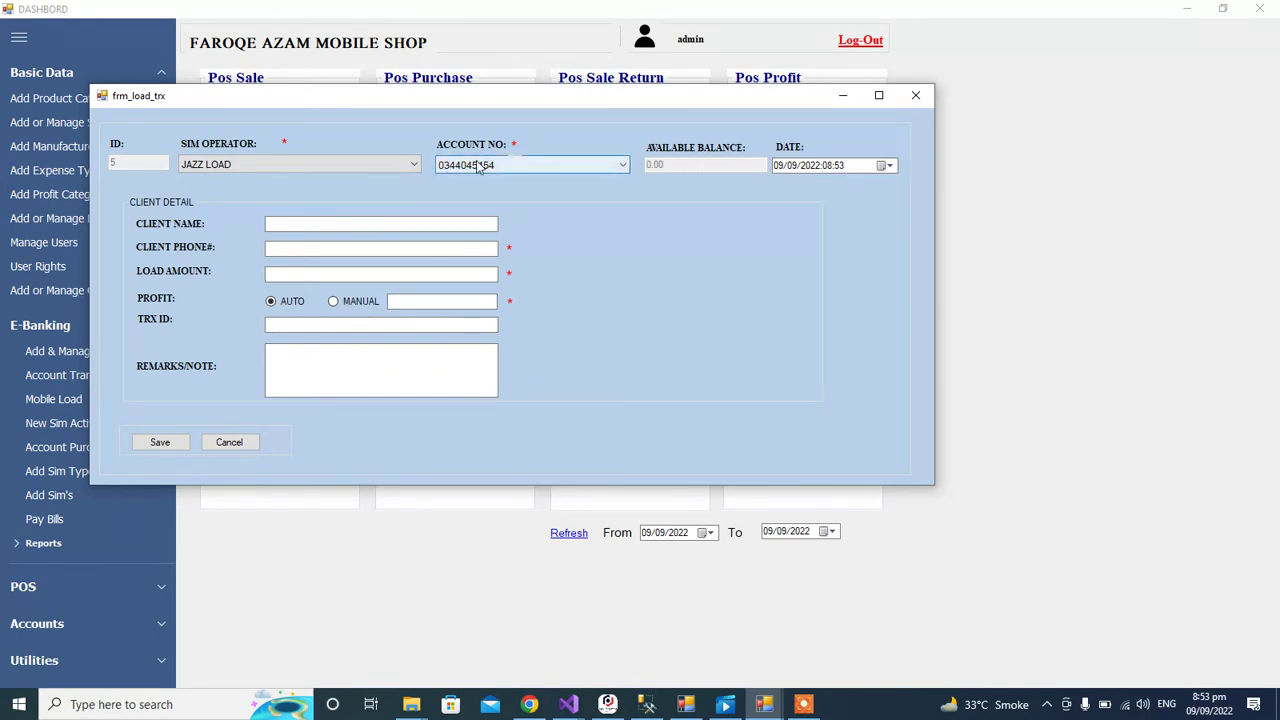
pyautogui.click(356, 224)
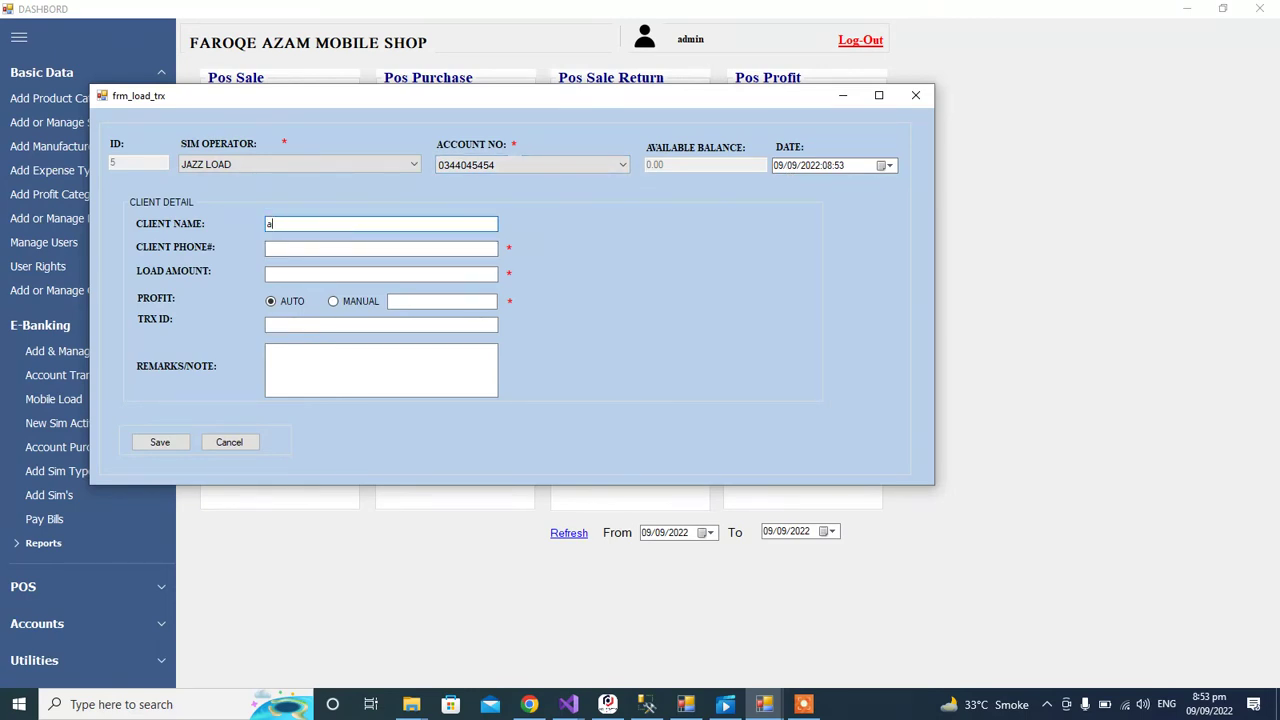
pyautogui.click(345, 248)
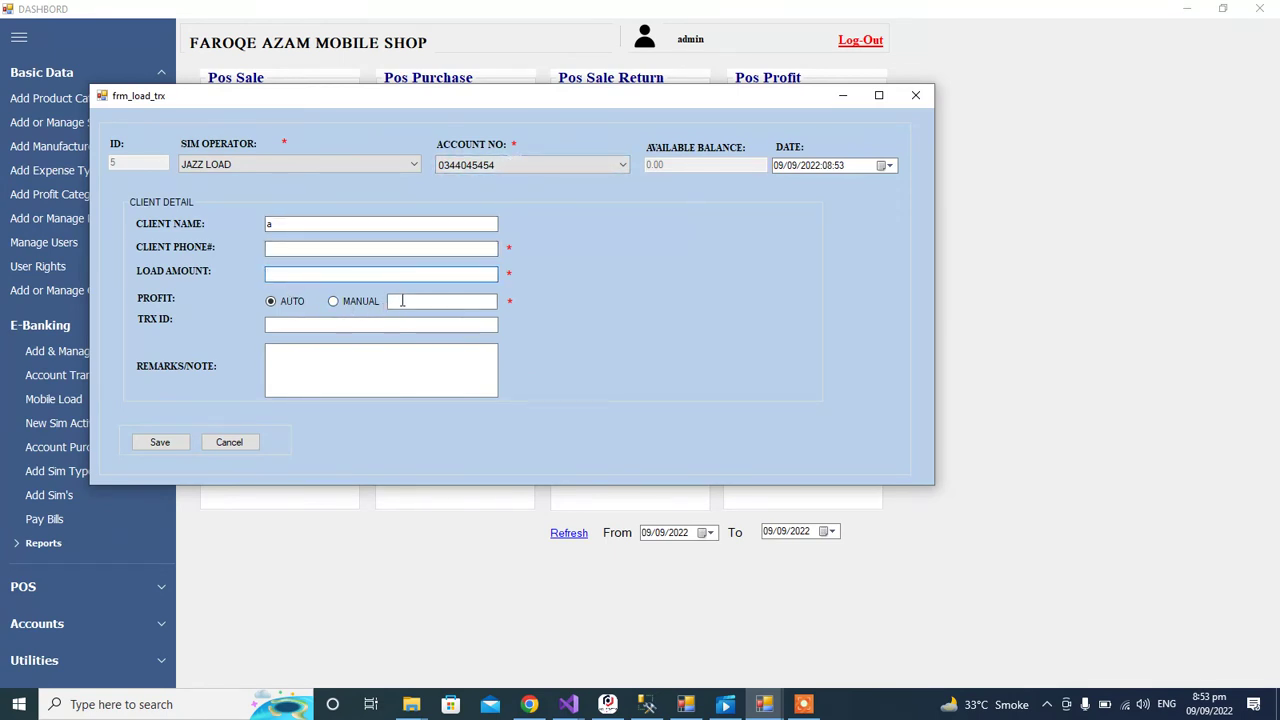
# Step: Enter a 1000 load amount with a manual profit of 10, then close the mobile load form
pyautogui.click(338, 301)
pyautogui.click(349, 275)
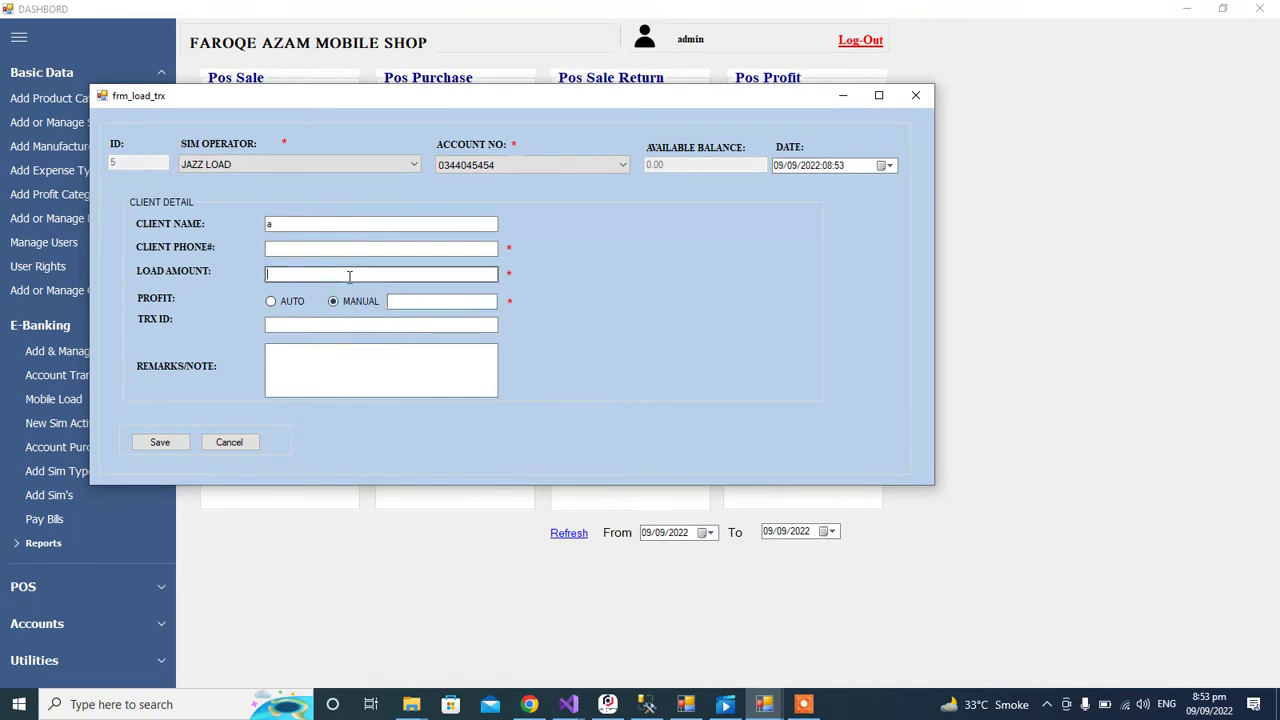
pyautogui.write('1000')
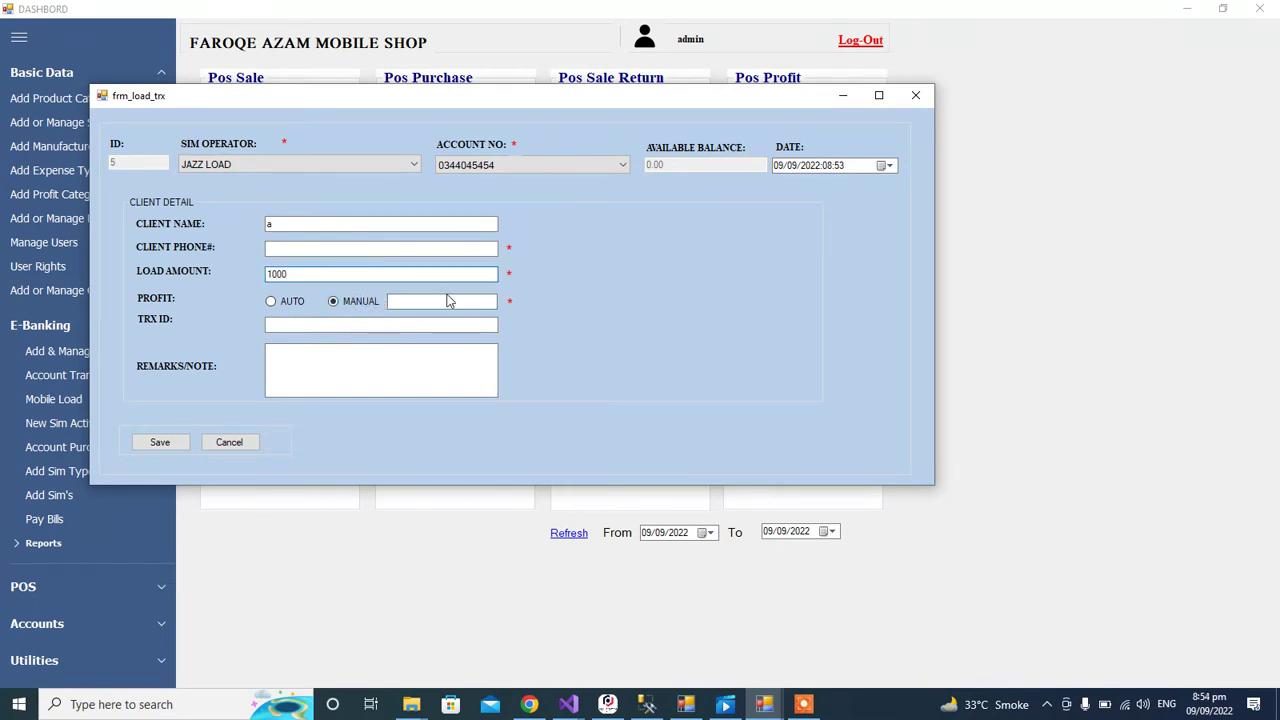
pyautogui.click(453, 301)
pyautogui.write('10')
pyautogui.click(308, 327)
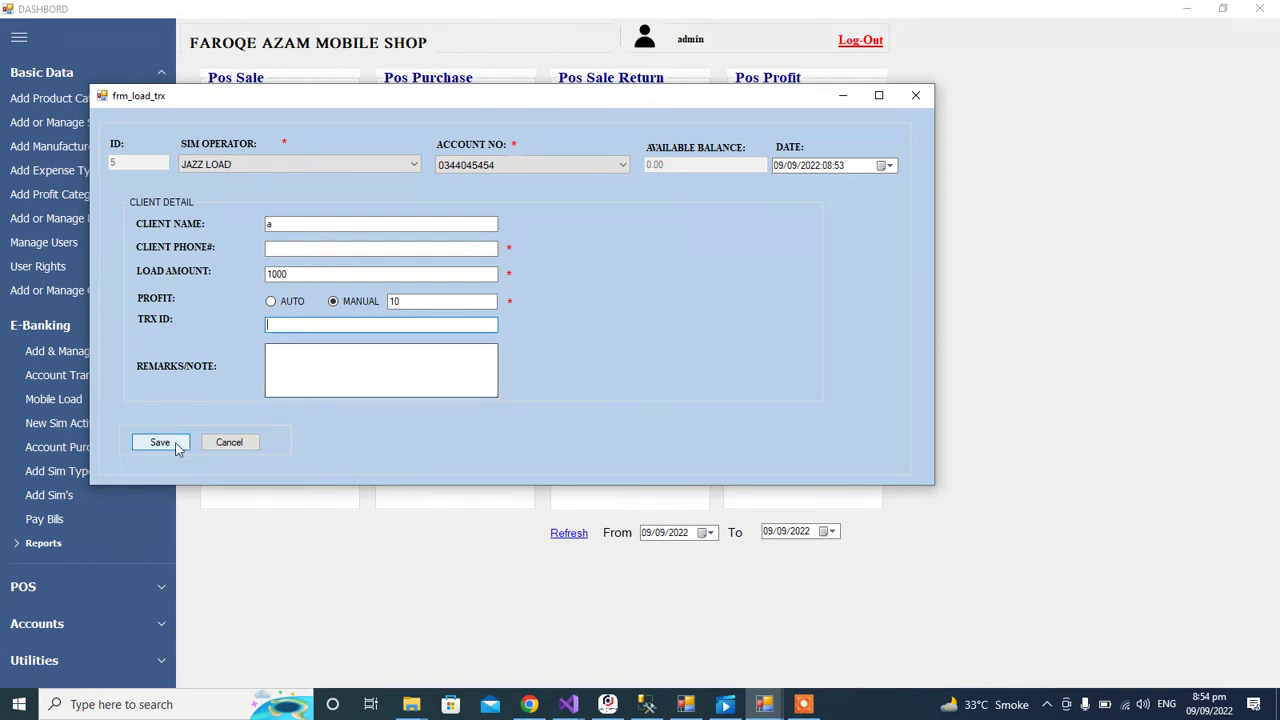
pyautogui.click(915, 95)
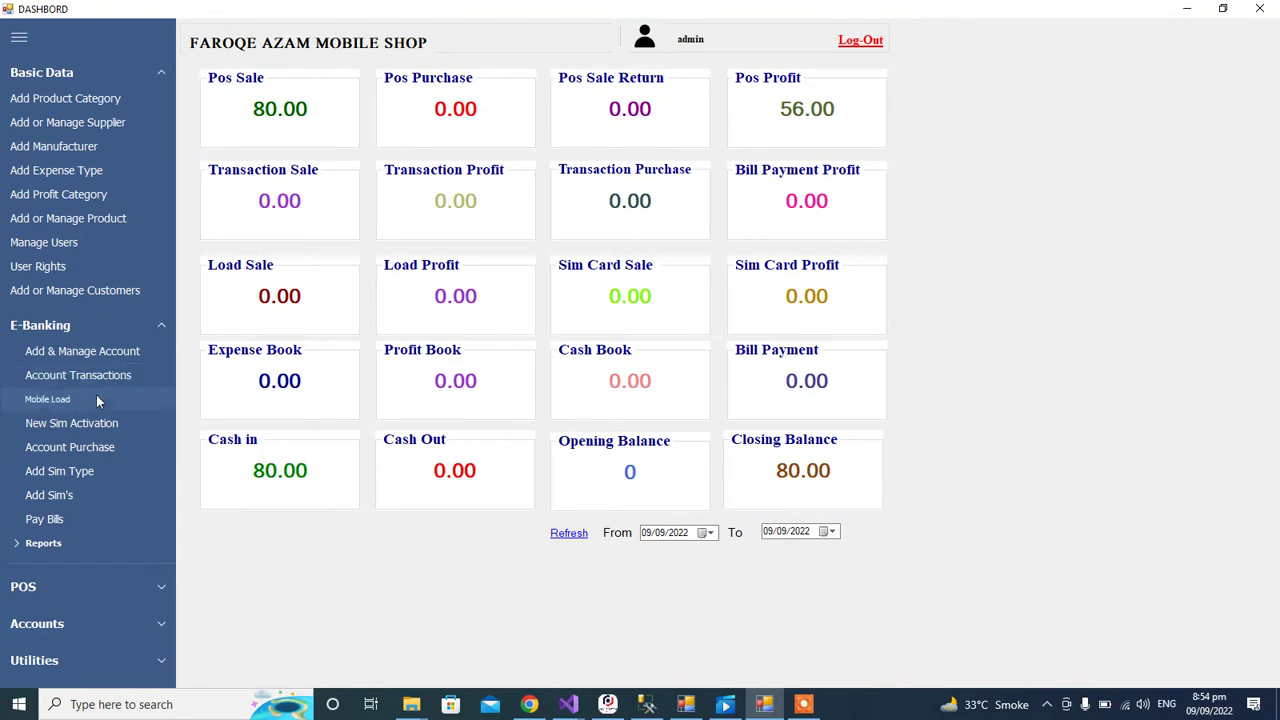
# Step: Open the new SIM activation form and keep JAZZ as operator and DATA SIM as type
pyautogui.click(86, 423)
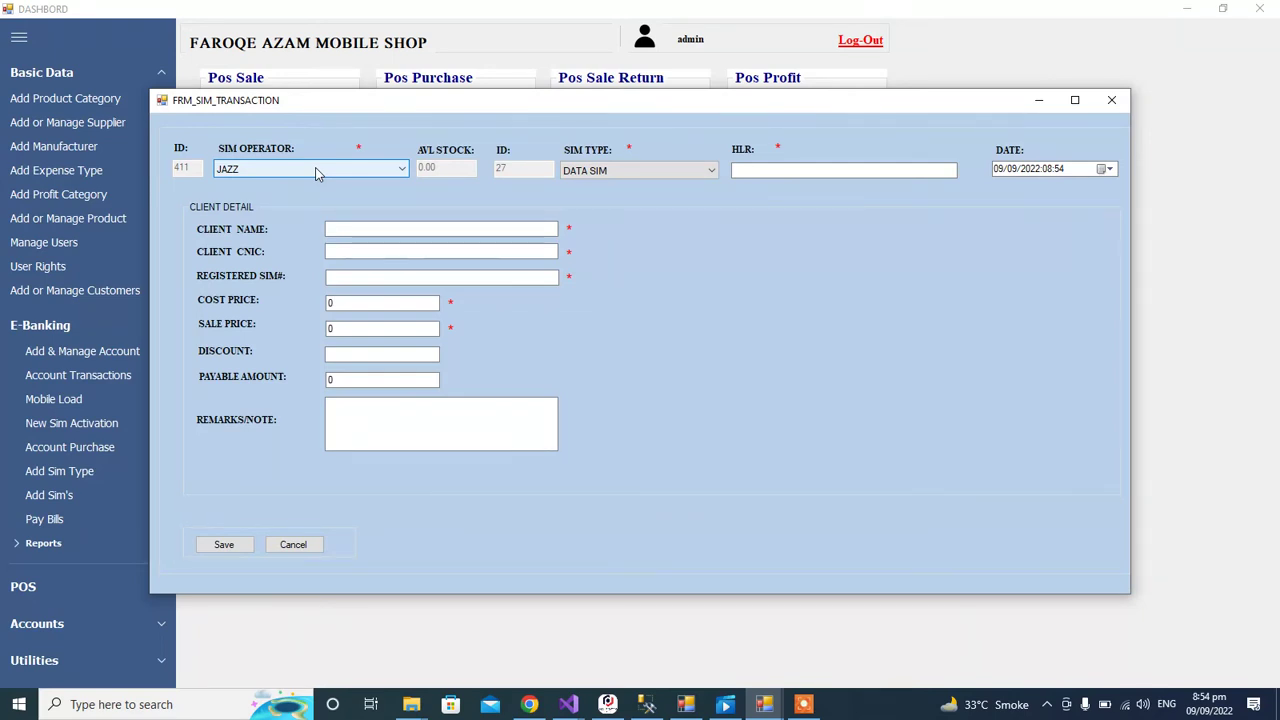
pyautogui.click(316, 173)
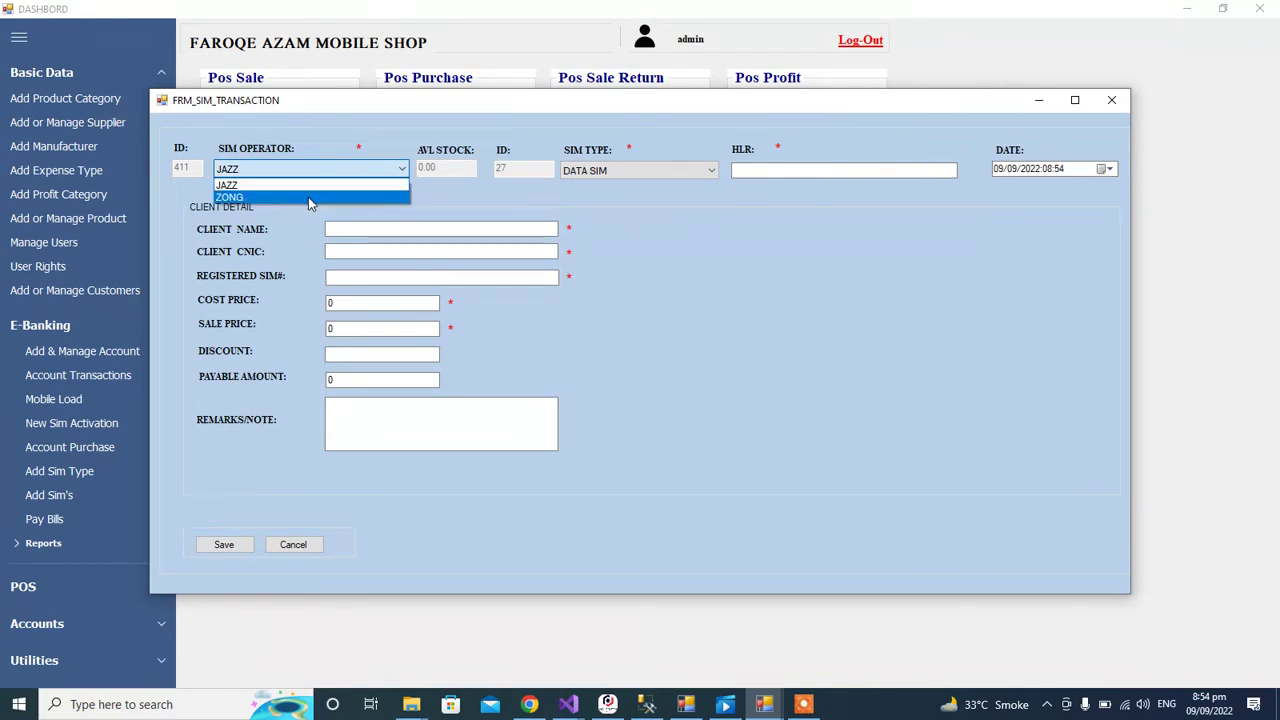
pyautogui.click(310, 185)
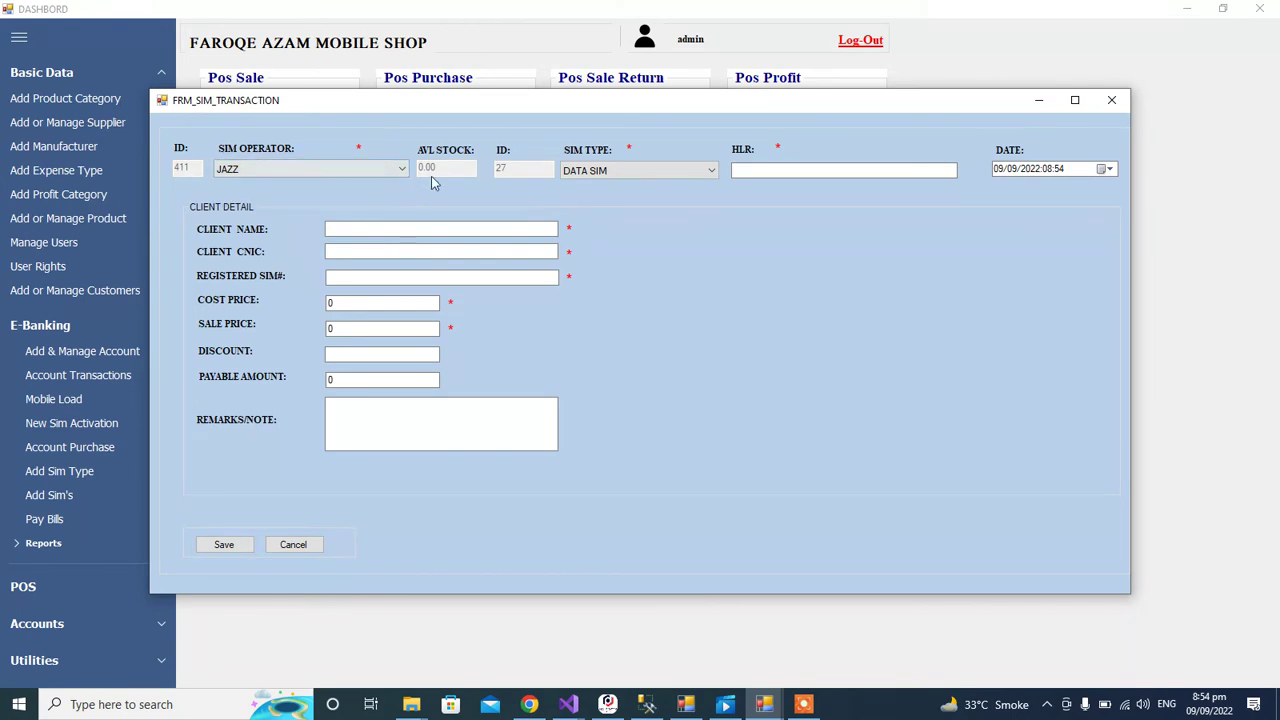
pyautogui.click(590, 176)
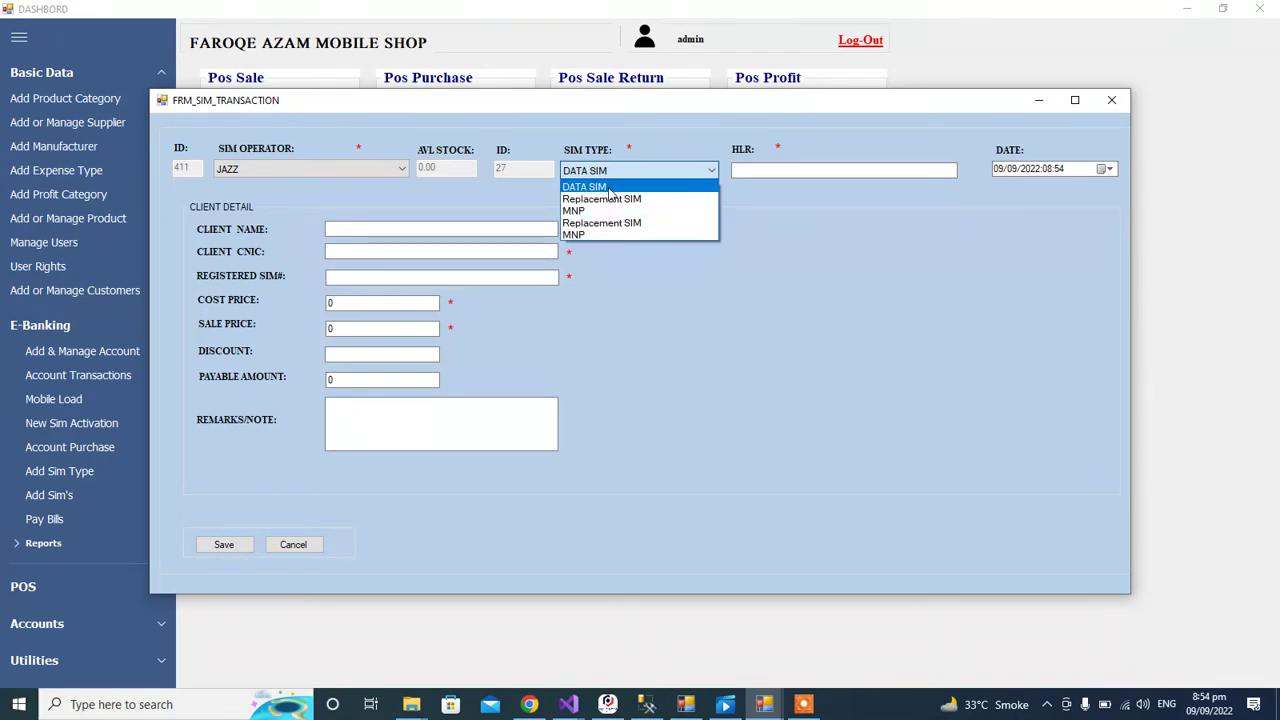
pyautogui.click(609, 188)
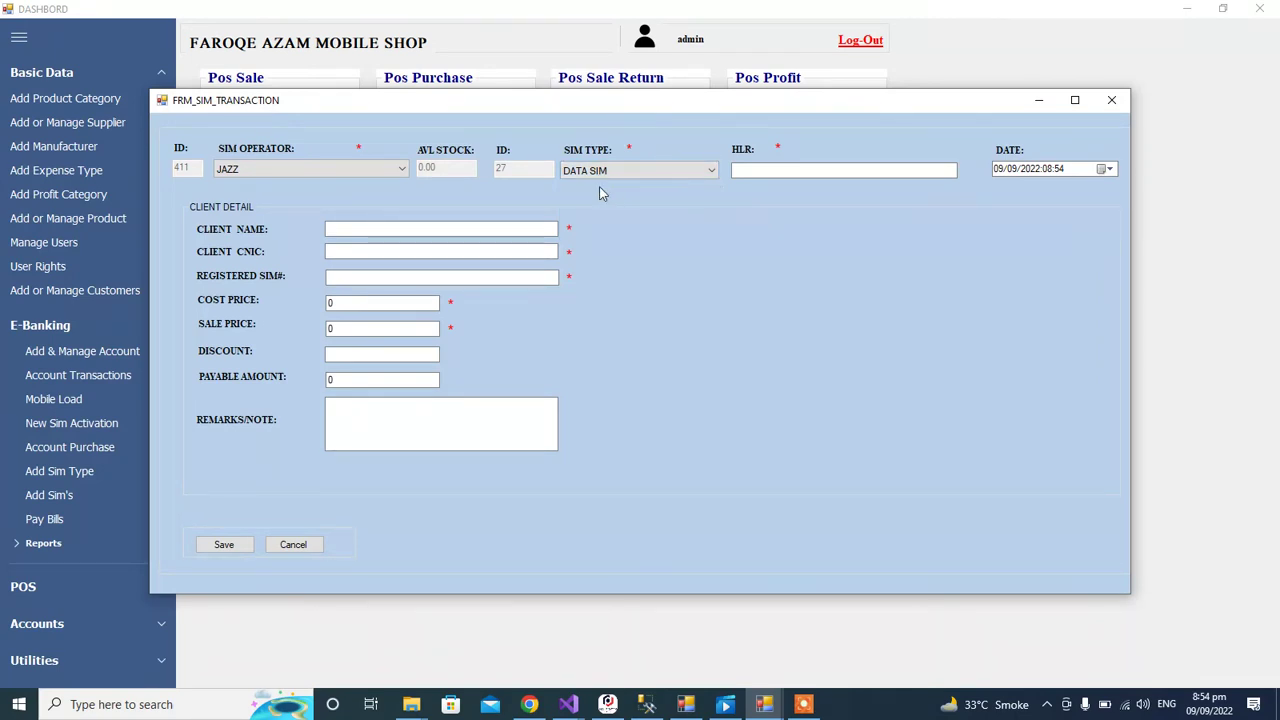
pyautogui.click(400, 169)
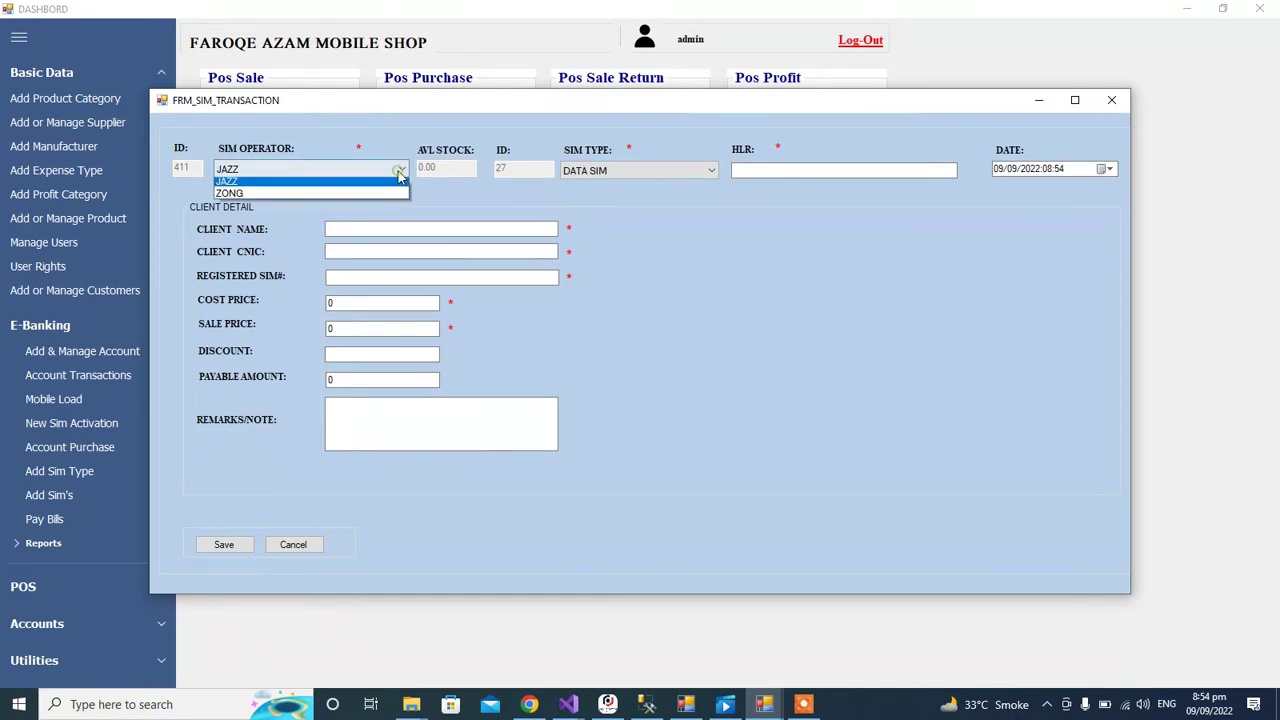
pyautogui.click(346, 181)
pyautogui.click(346, 179)
pyautogui.click(338, 185)
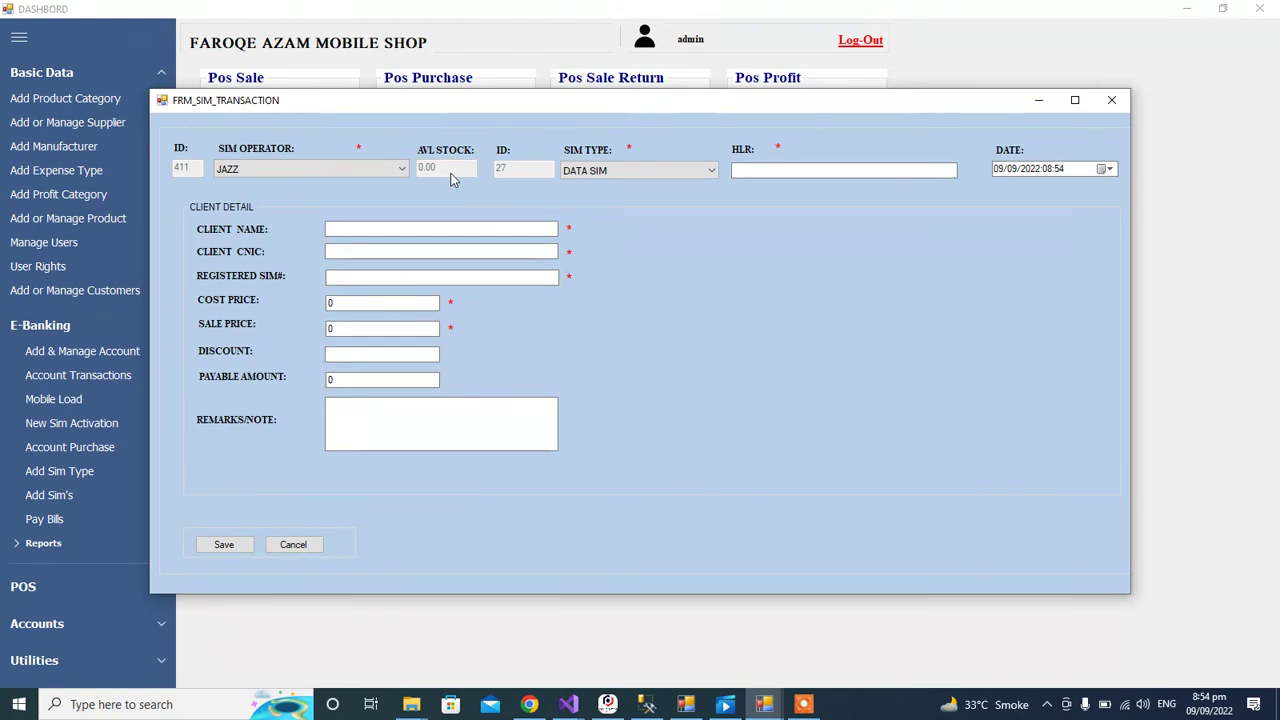
pyautogui.click(752, 169)
pyautogui.write('878')
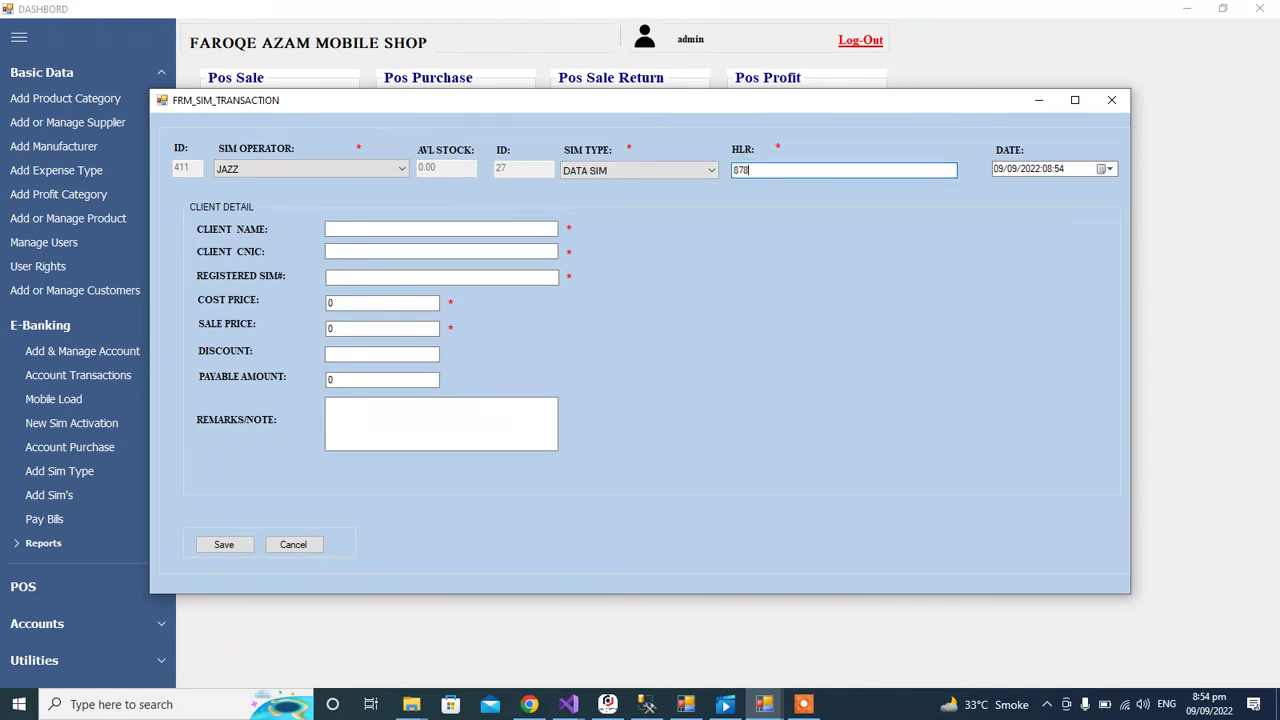
pyautogui.write('y6877877877')
pyautogui.click(420, 252)
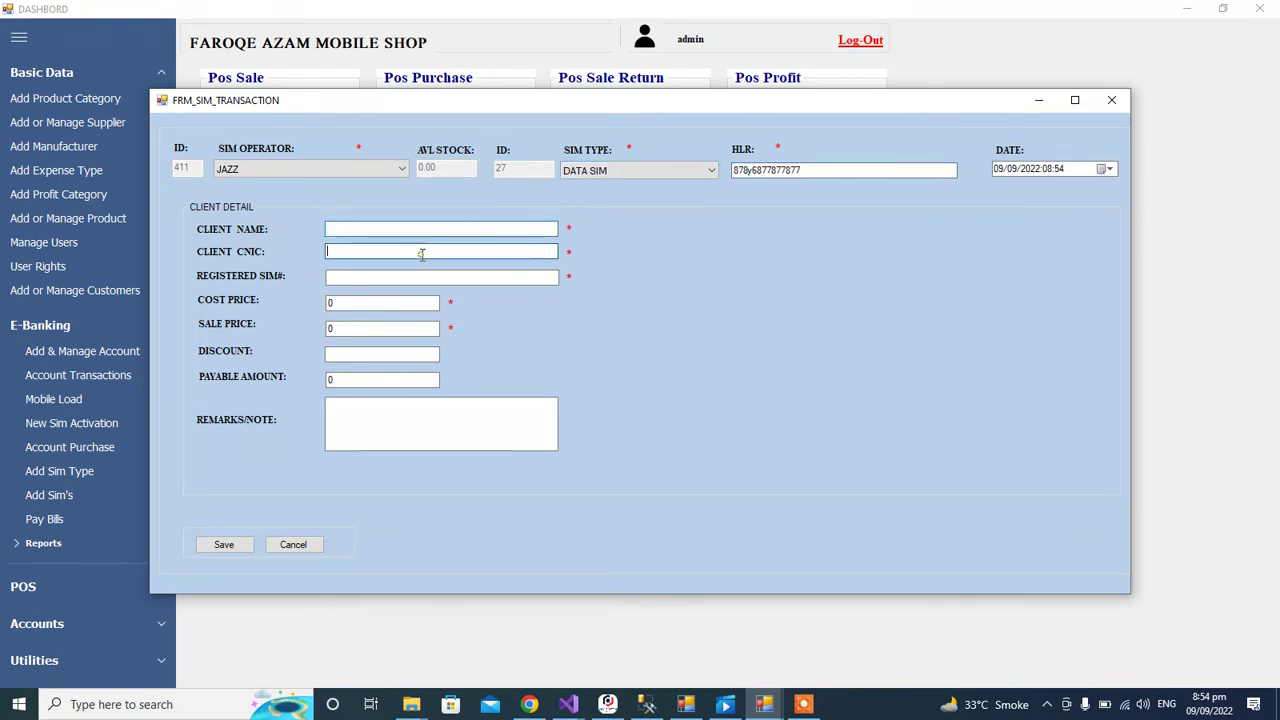
pyautogui.click(348, 278)
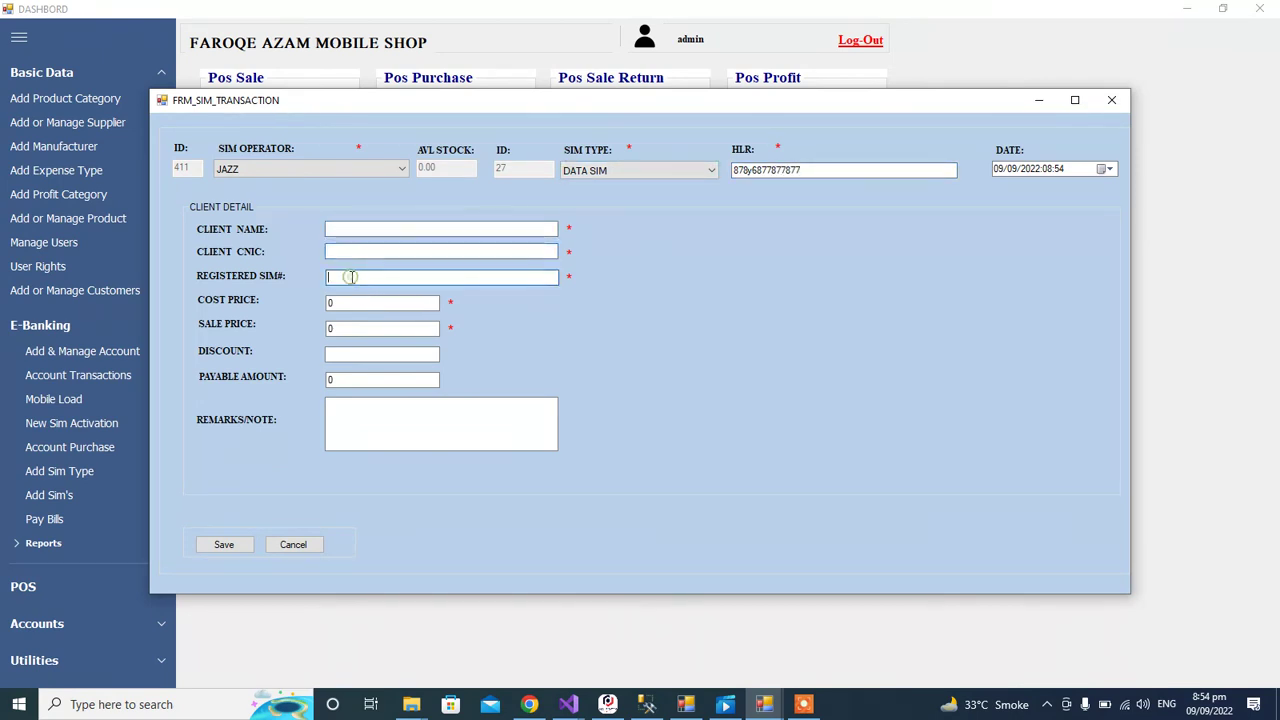
pyautogui.click(338, 302)
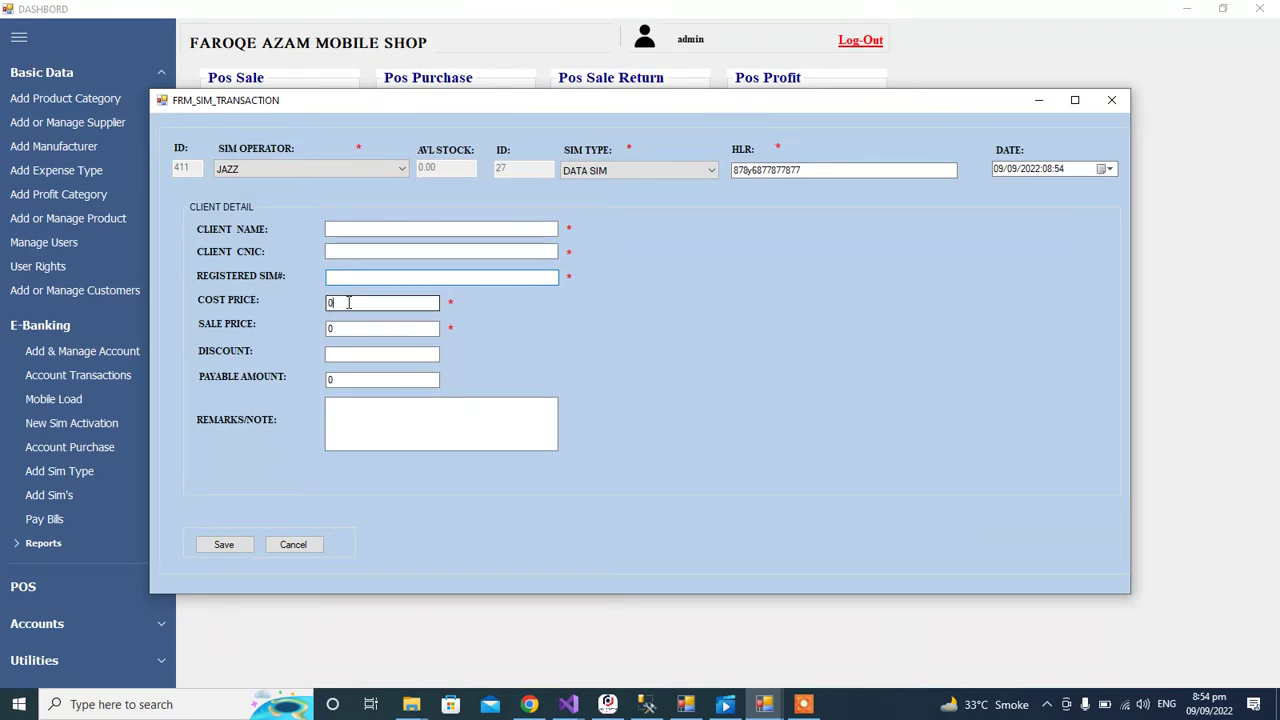
pyautogui.click(344, 326)
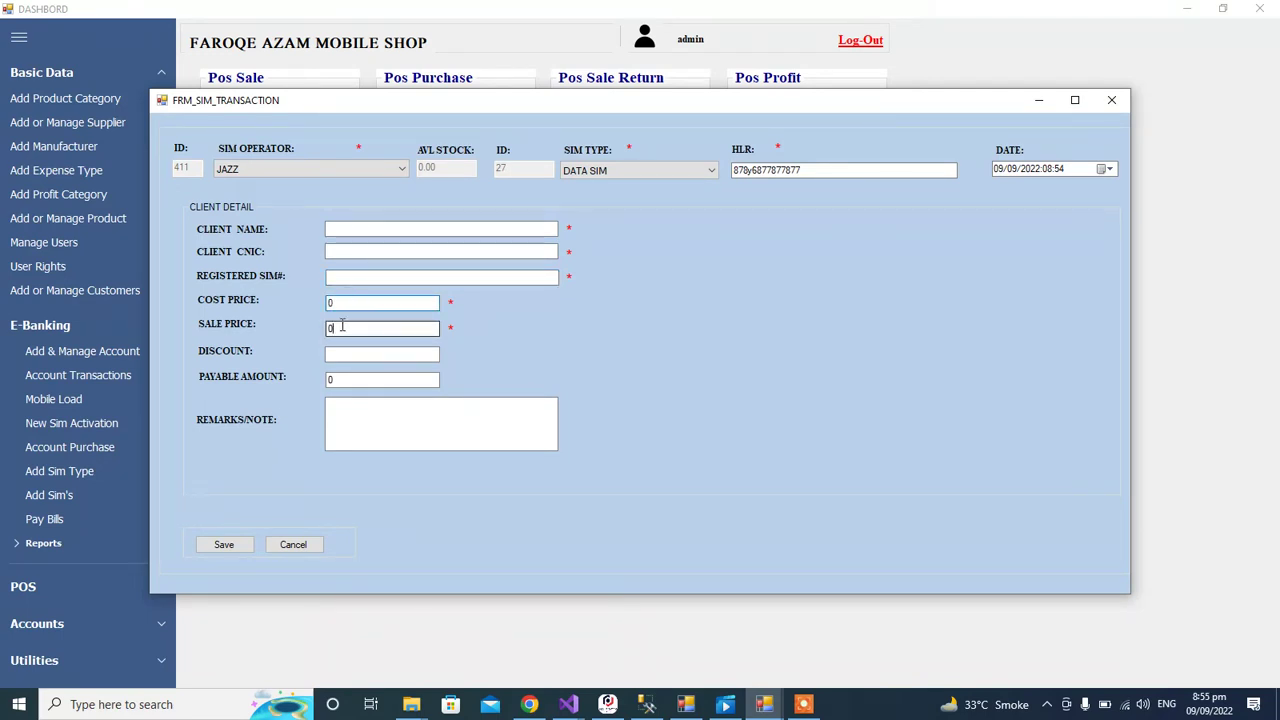
pyautogui.click(340, 355)
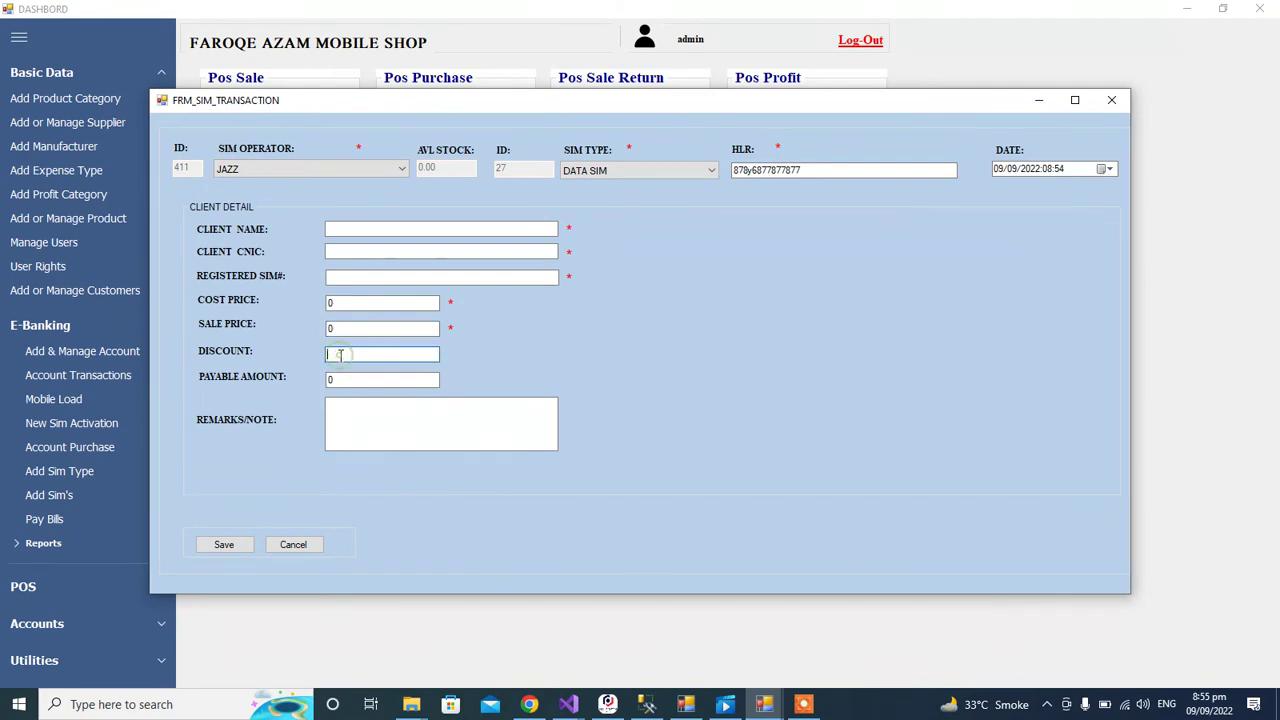
pyautogui.click(336, 378)
pyautogui.click(356, 426)
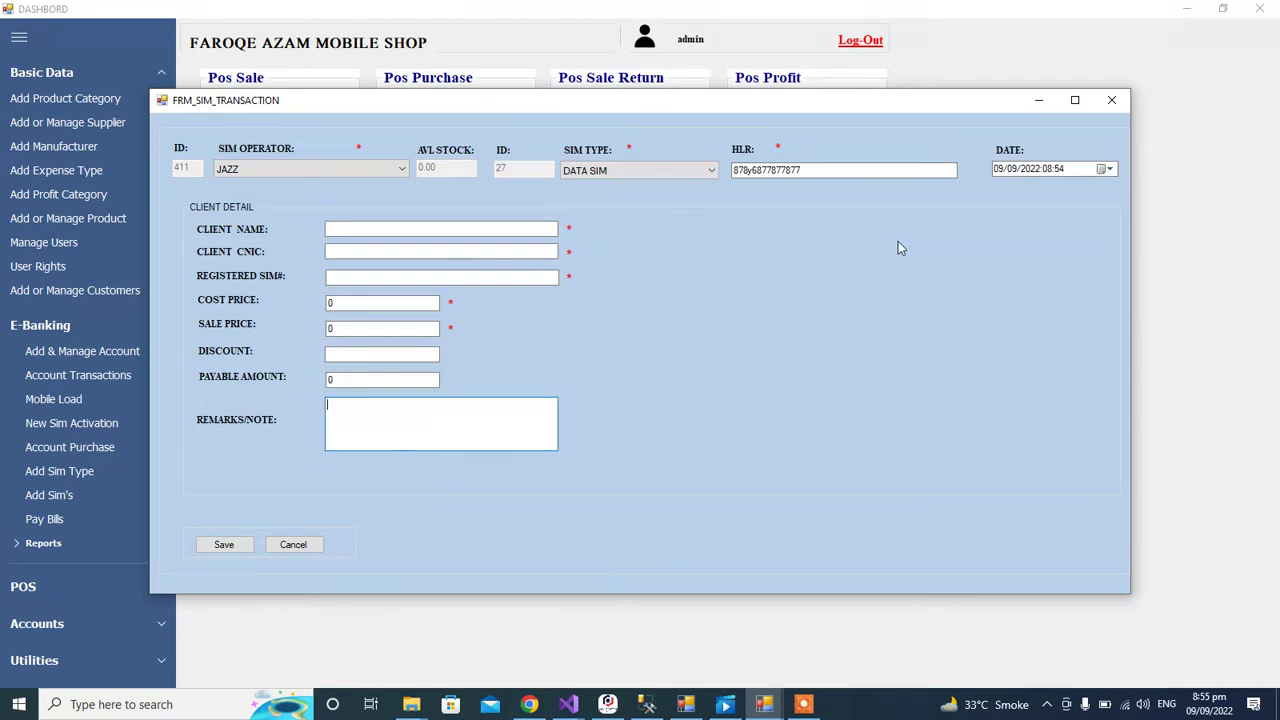
pyautogui.click(1111, 100)
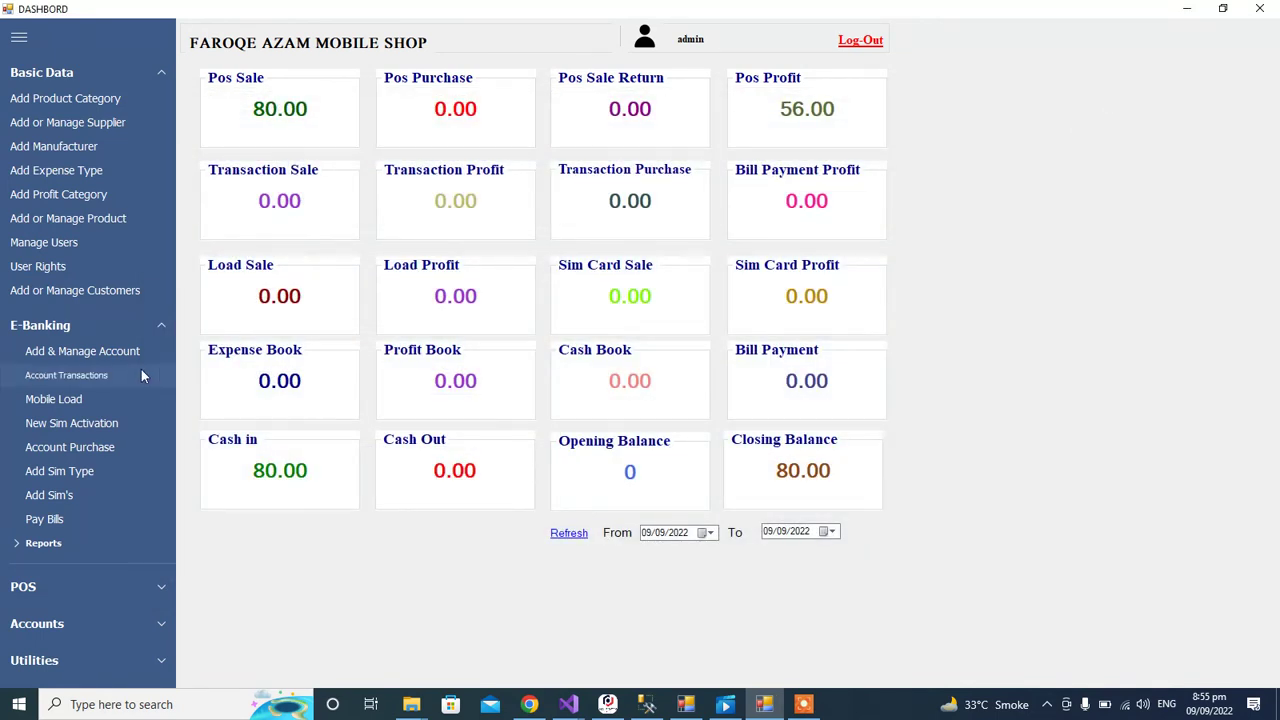
# Step: Open the account purchase form, keep JAZZCASH as the account, and enter transaction ID 1243234
pyautogui.click(88, 449)
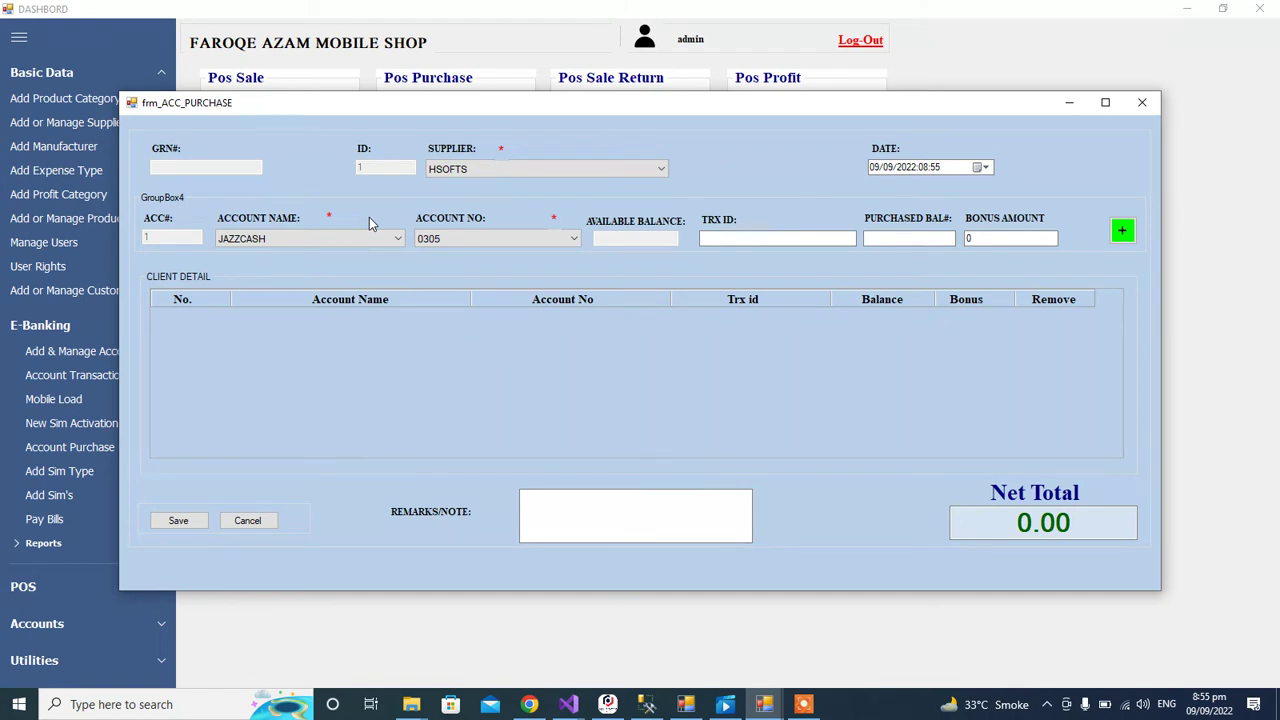
pyautogui.click(325, 253)
pyautogui.click(325, 240)
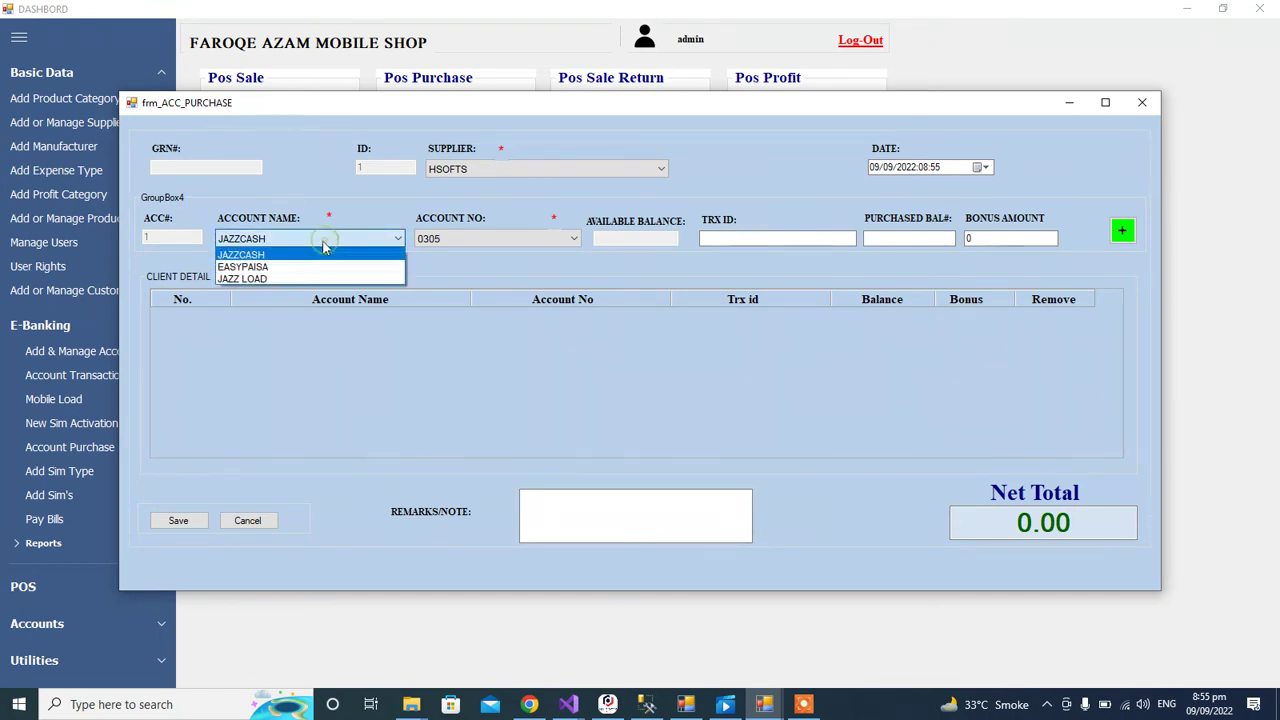
pyautogui.click(313, 250)
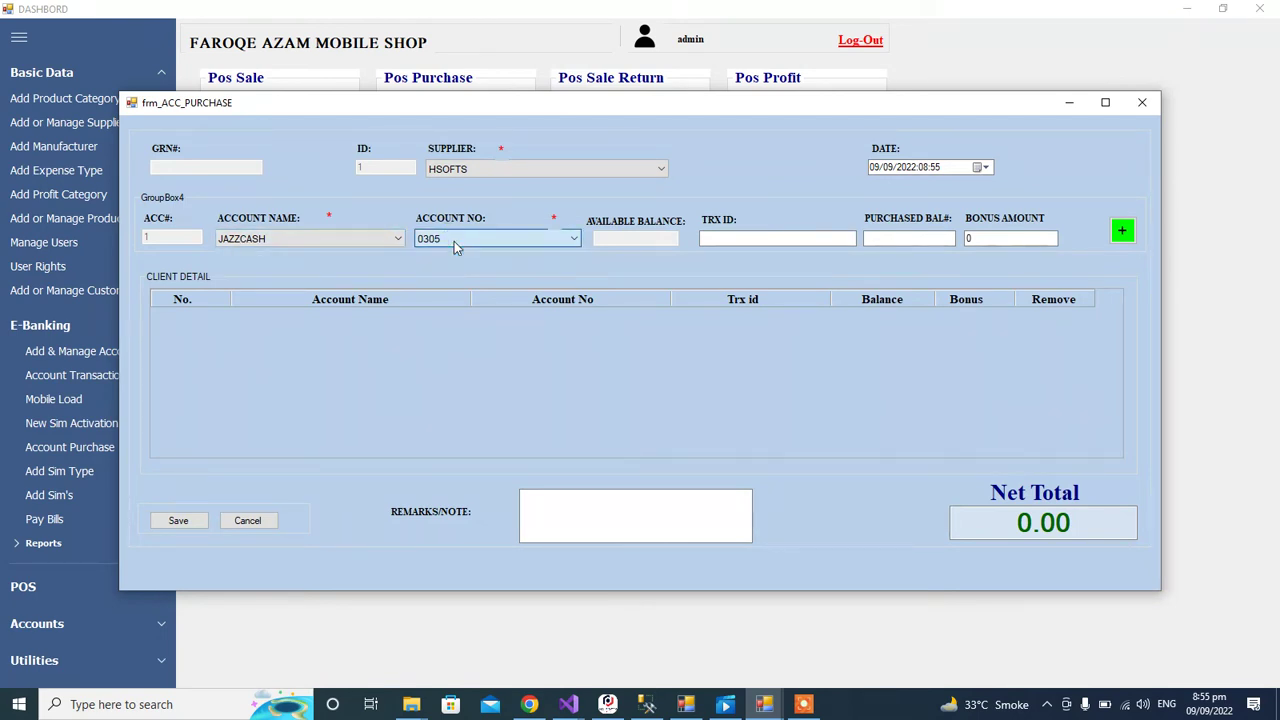
pyautogui.click(744, 237)
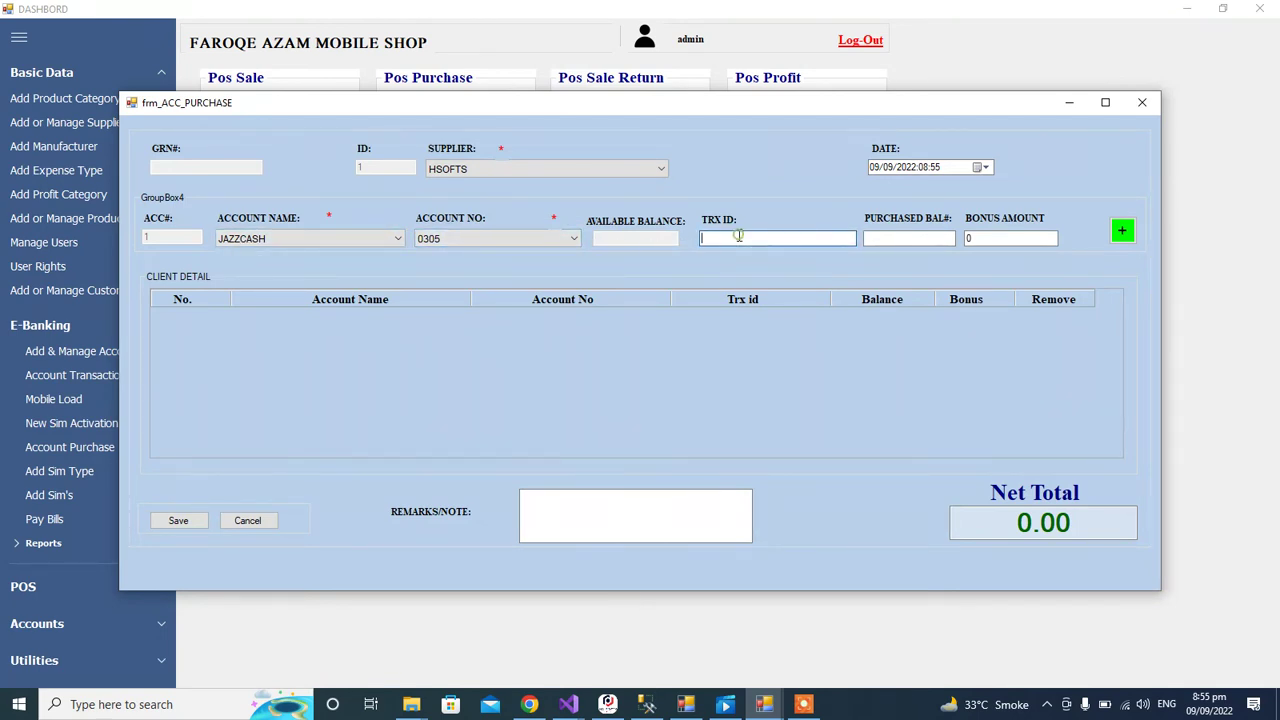
pyautogui.write('1243234')
# Step: Add a purchase line with balance 1000 and bonus 20, then close the form
pyautogui.click(868, 240)
pyautogui.write('1000')
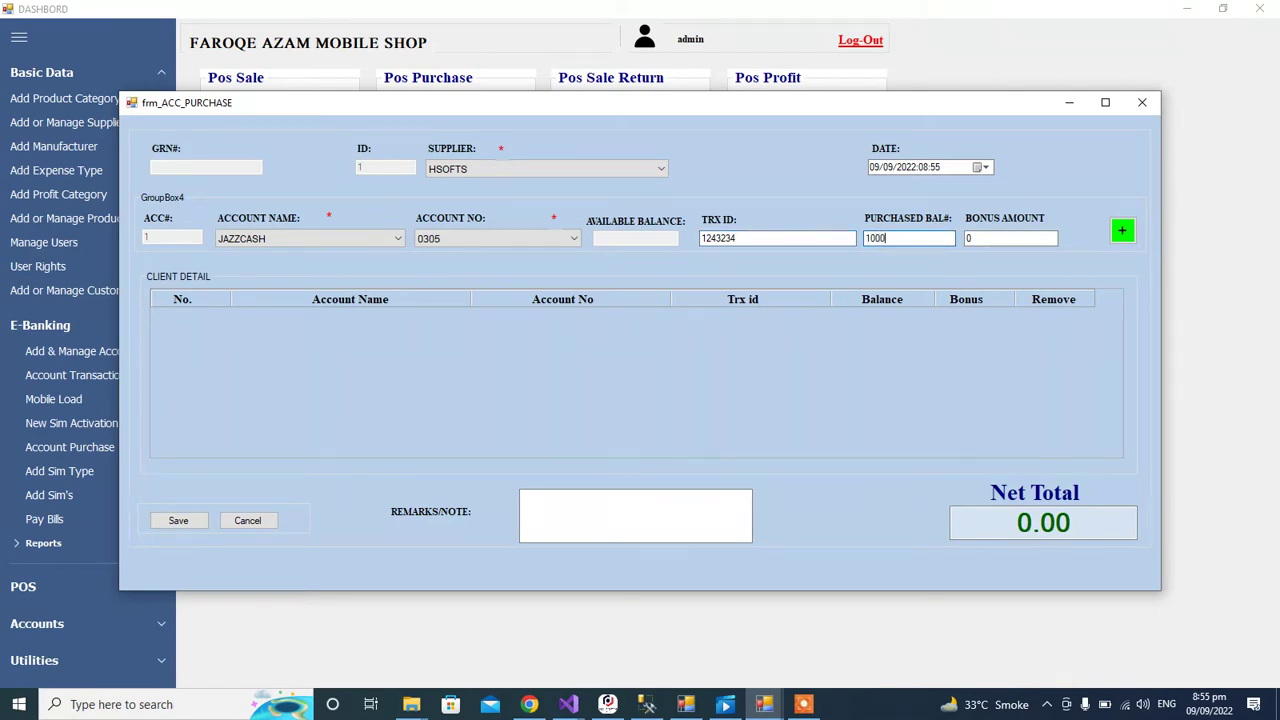
pyautogui.click(978, 240)
pyautogui.write('20')
pyautogui.click(1122, 231)
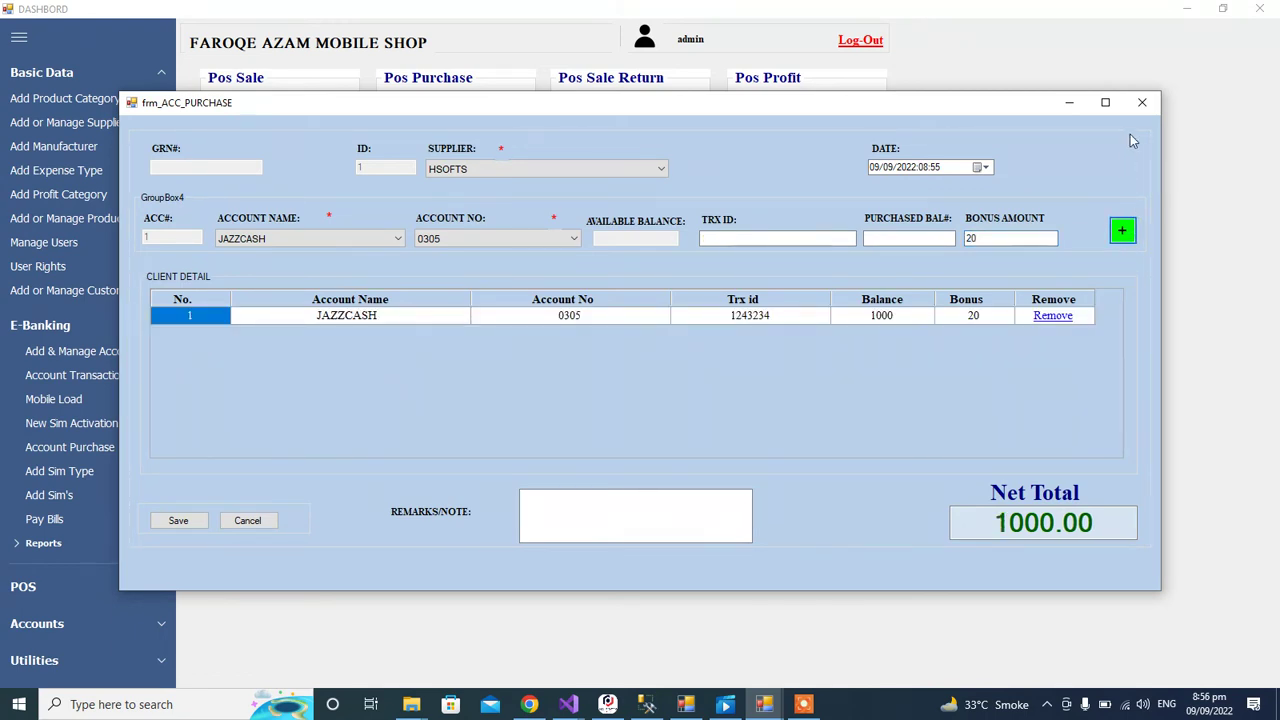
pyautogui.click(1142, 102)
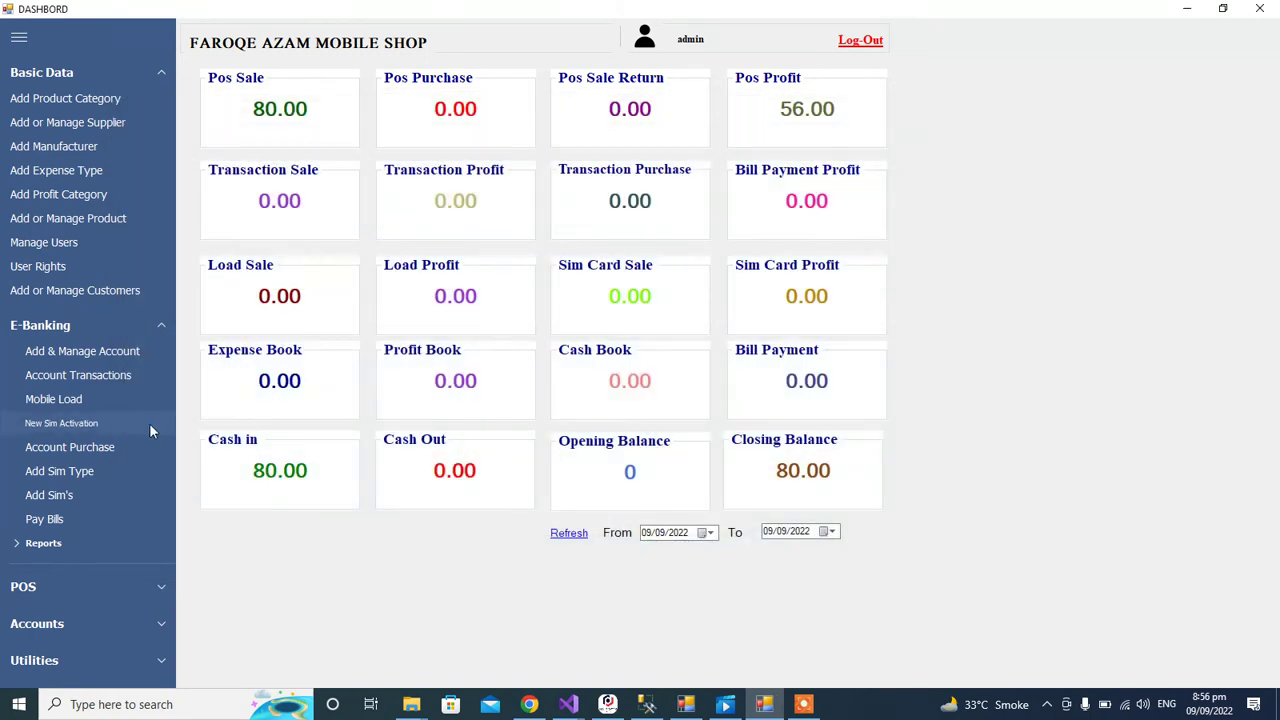
pyautogui.click(87, 474)
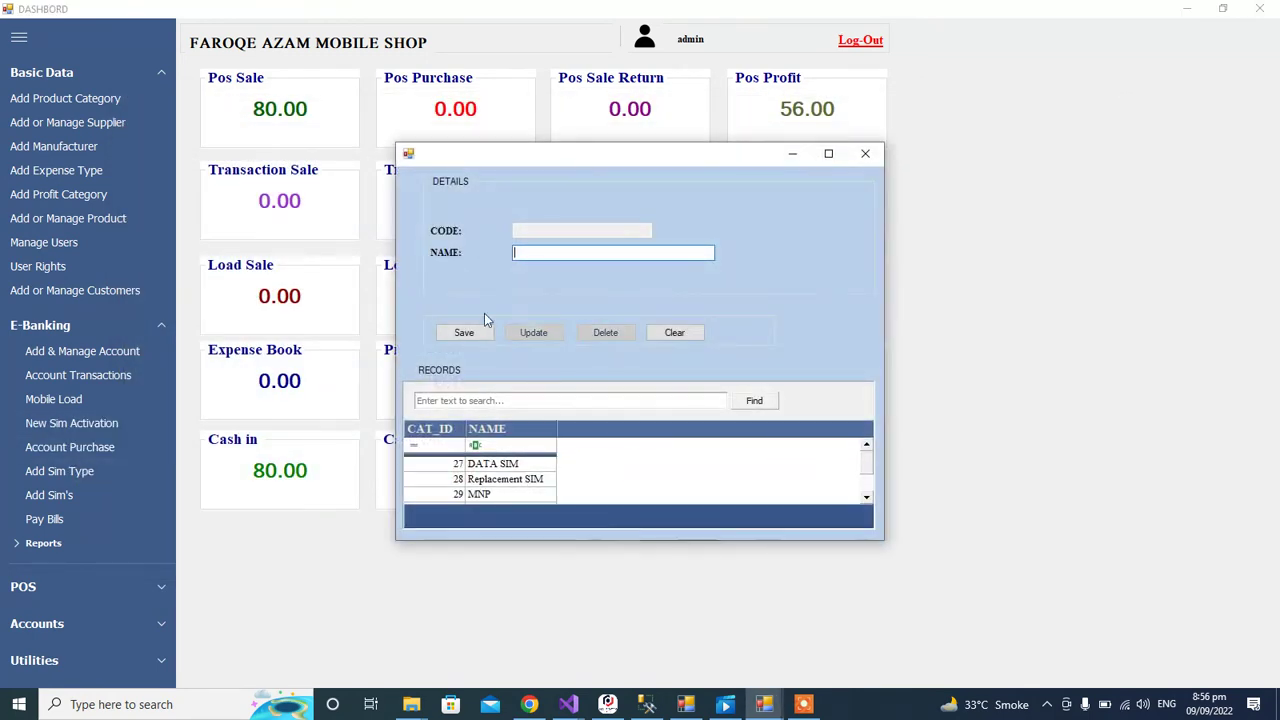
pyautogui.click(865, 155)
pyautogui.click(61, 494)
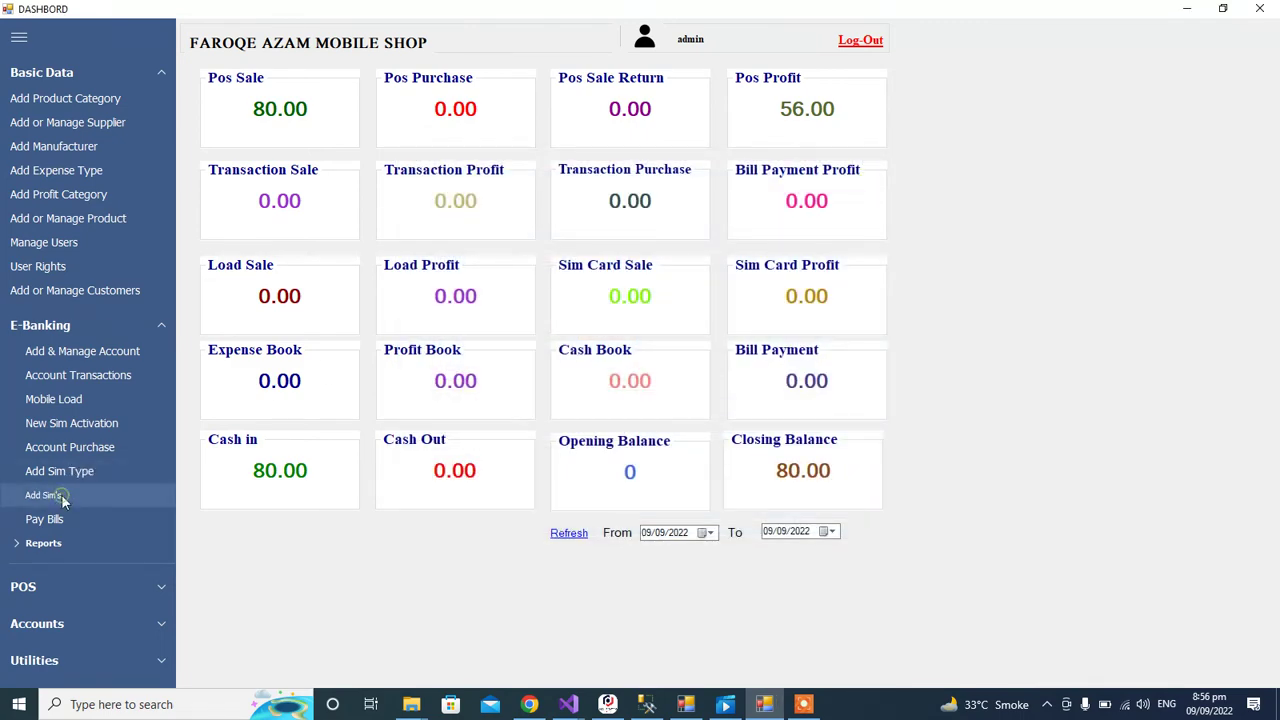
pyautogui.click(255, 215)
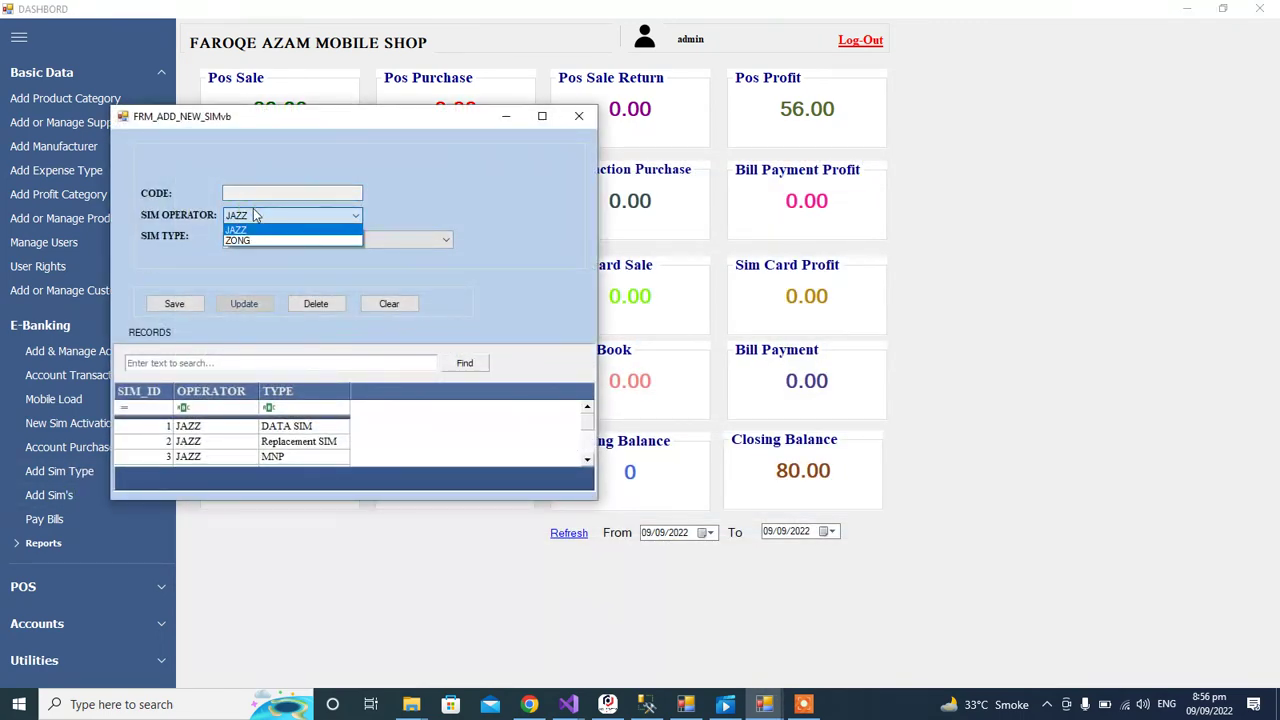
pyautogui.click(245, 229)
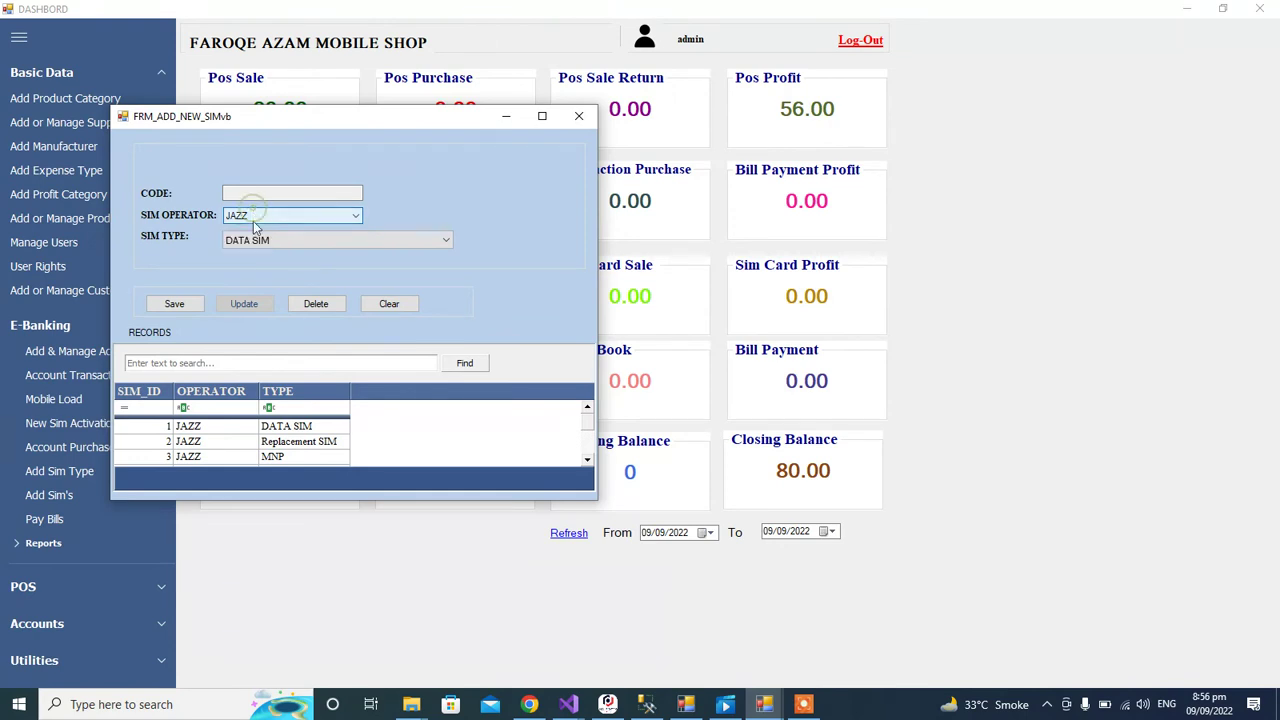
pyautogui.click(265, 240)
pyautogui.click(265, 241)
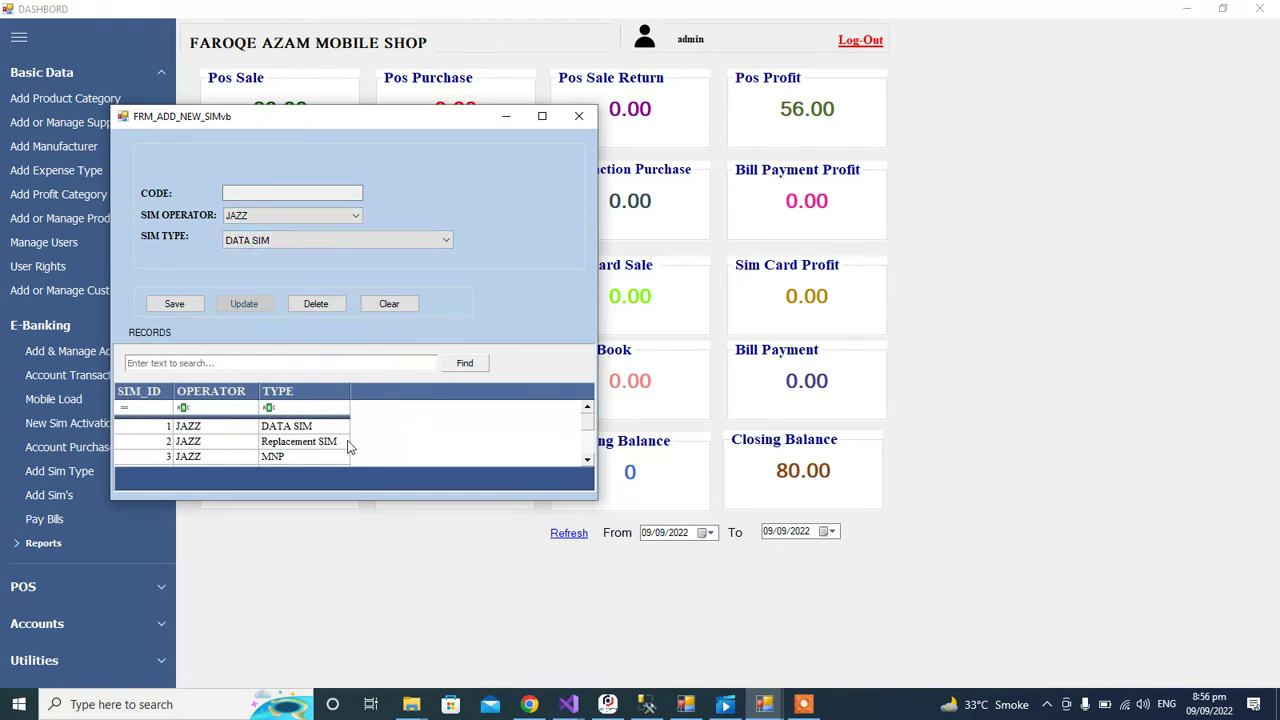
pyautogui.moveTo(583, 418); pyautogui.dragTo(586, 437)
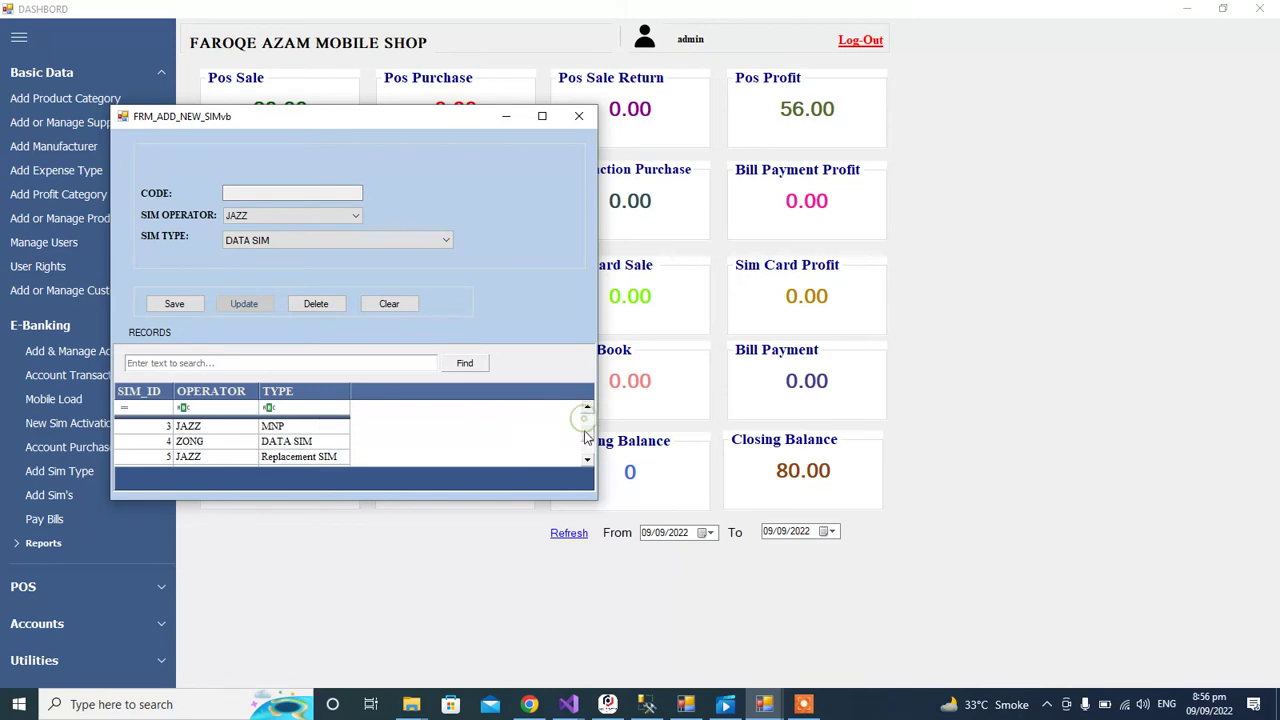
pyautogui.click(578, 116)
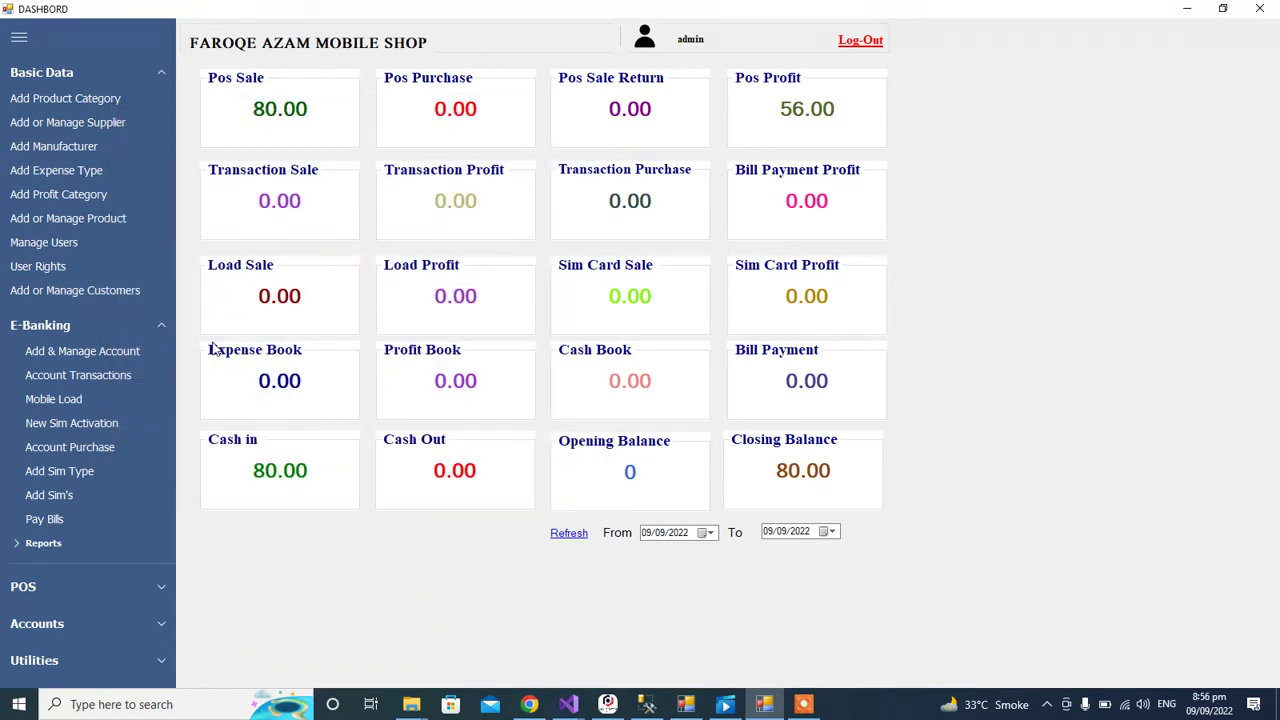
# Step: Open Pay Bills and choose JAZZCASH with account number 0305
pyautogui.click(63, 517)
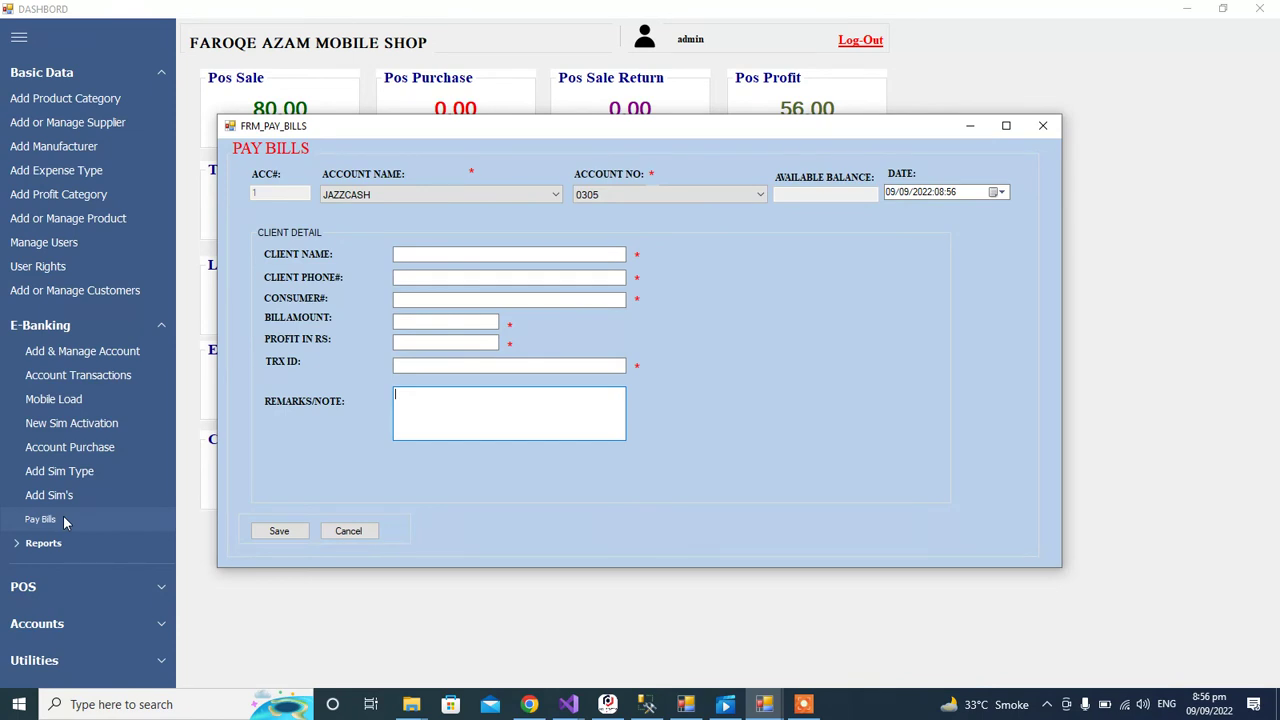
pyautogui.click(413, 195)
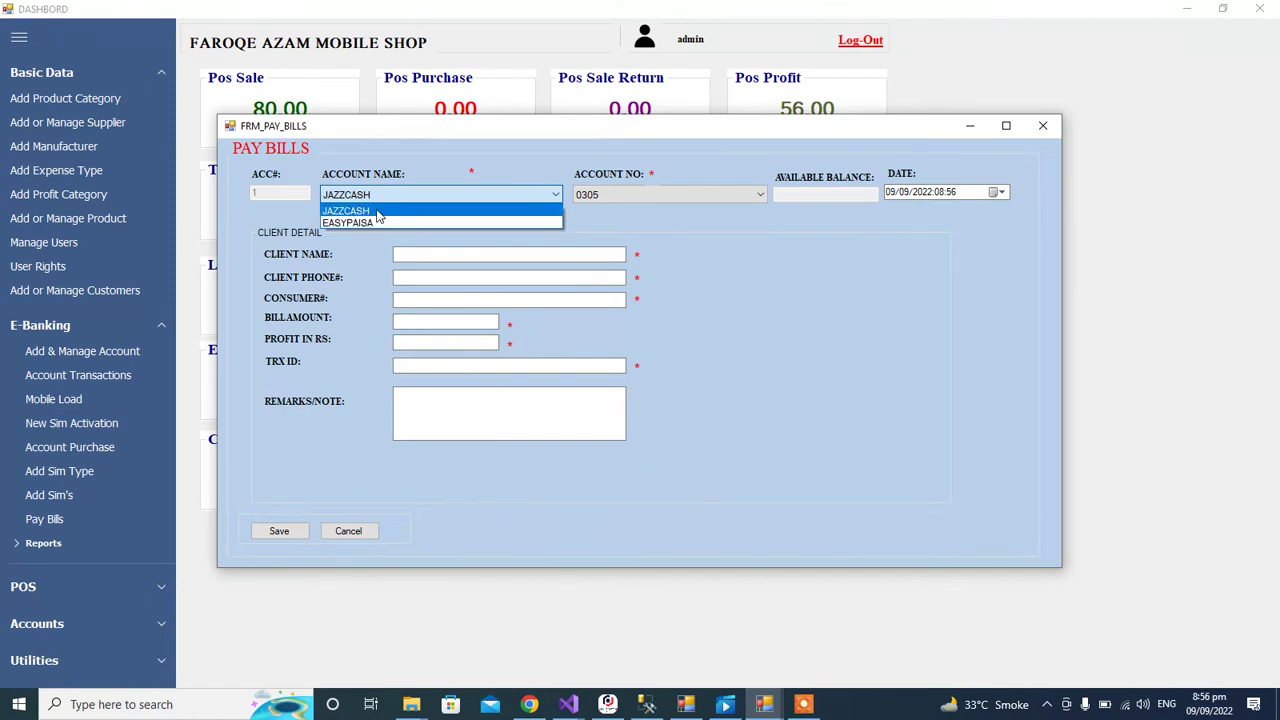
pyautogui.click(376, 211)
pyautogui.click(616, 195)
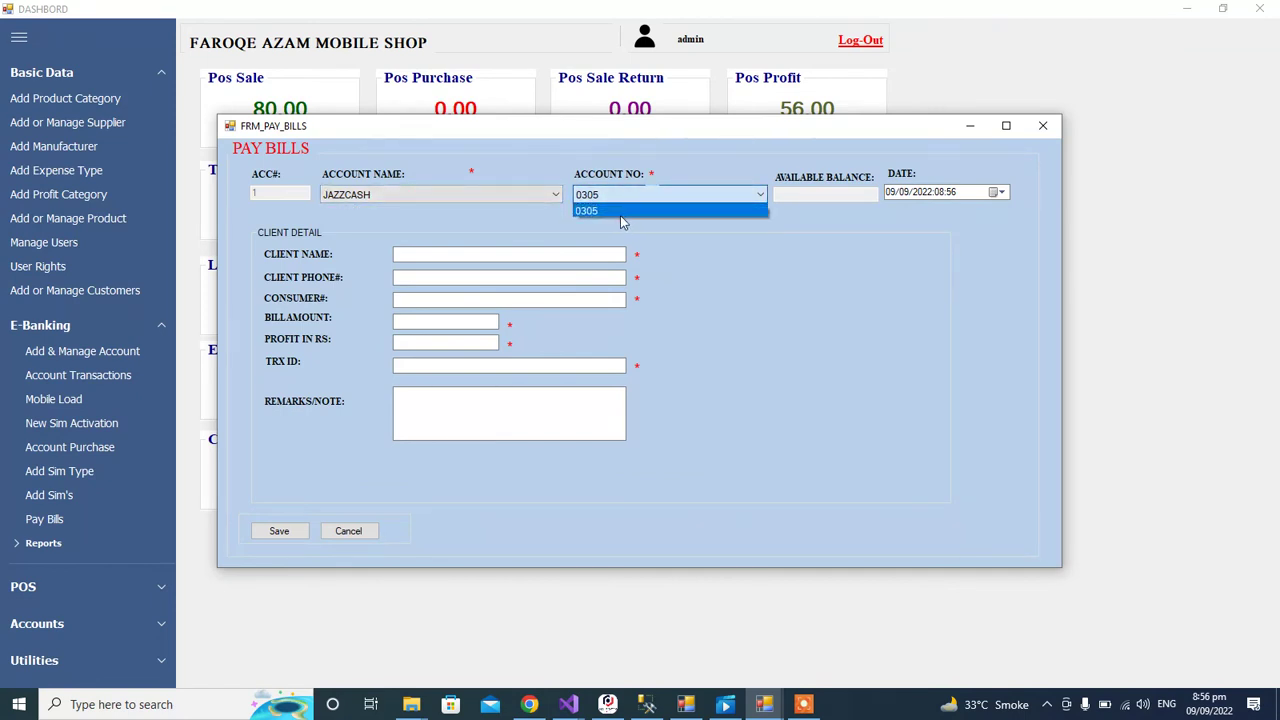
pyautogui.click(620, 211)
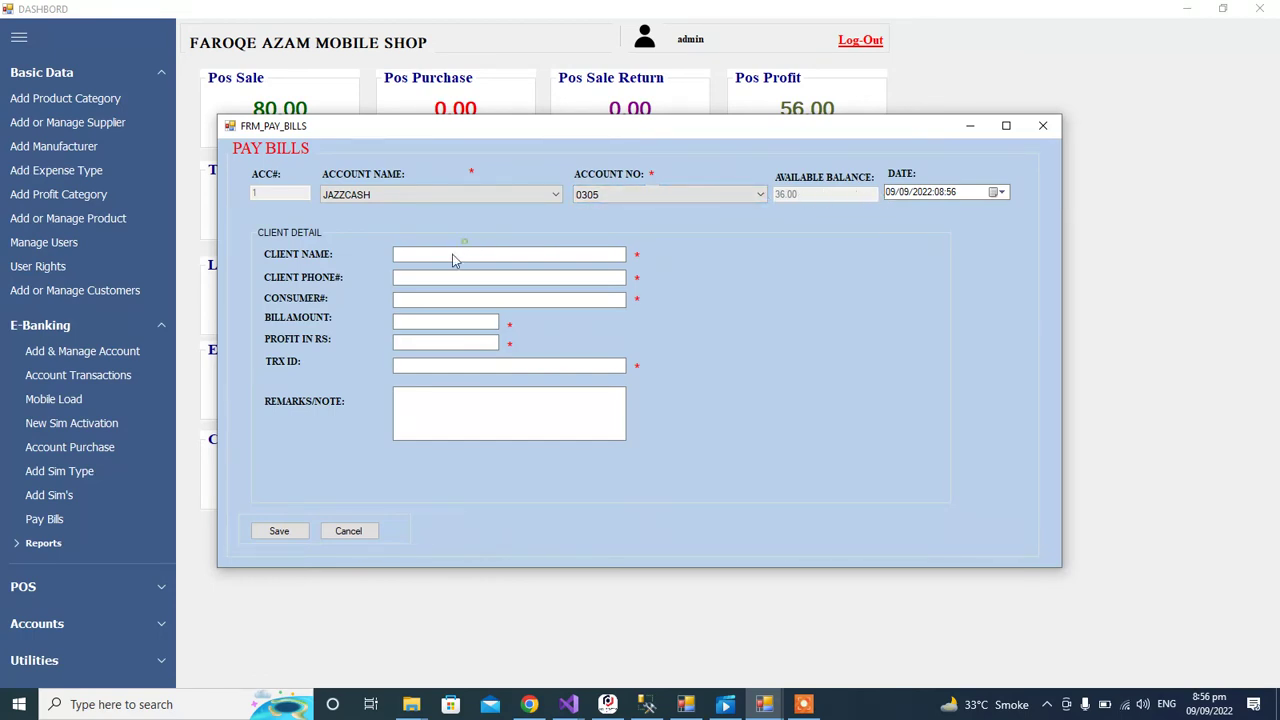
# Step: Enter bill amount 2000 and profit 10, visit the remaining fields, then close unsaved
pyautogui.click(410, 322)
pyautogui.click(411, 343)
pyautogui.click(406, 322)
pyautogui.click(407, 338)
pyautogui.click(408, 322)
pyautogui.write('2')
pyautogui.write('2000')
pyautogui.click(407, 340)
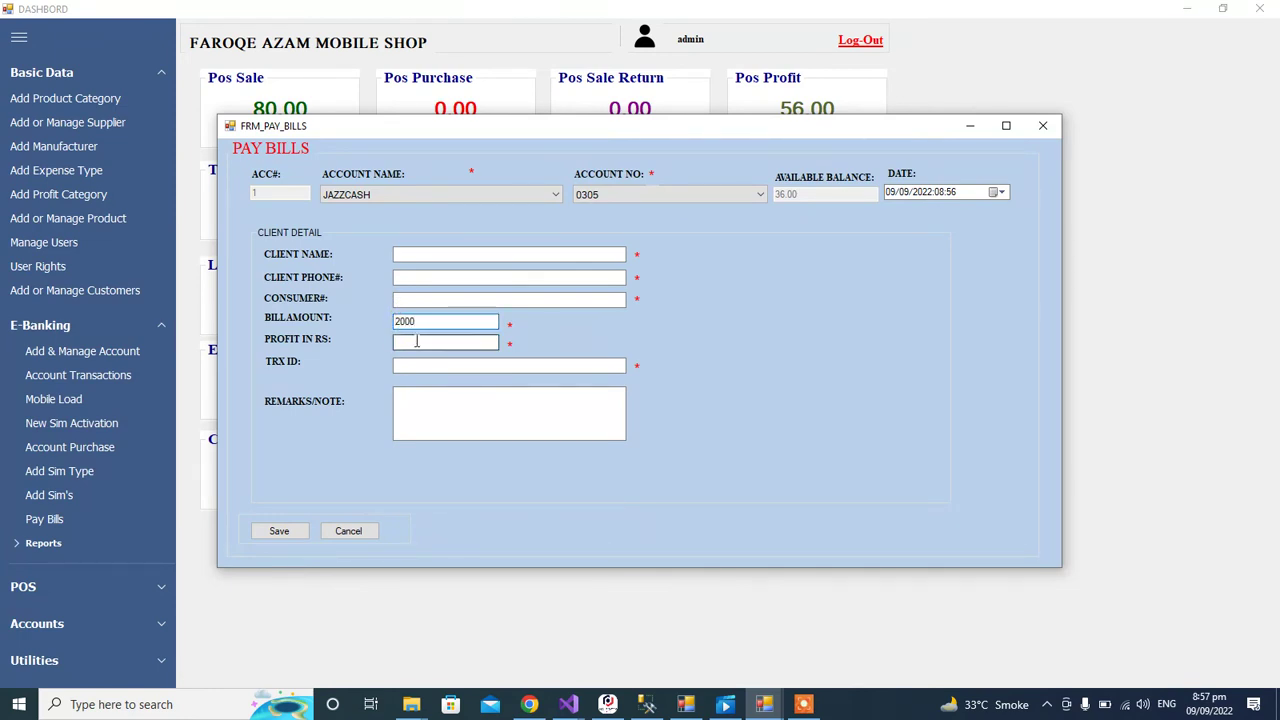
pyautogui.write('10')
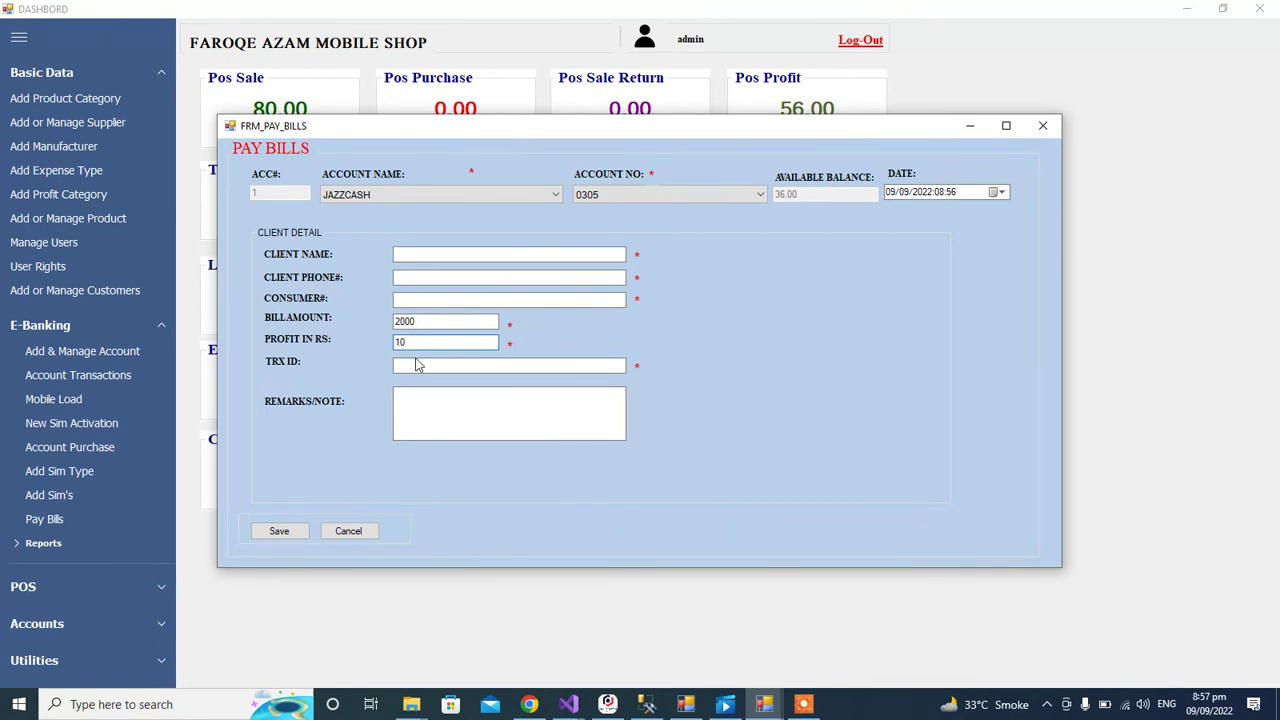
pyautogui.click(418, 365)
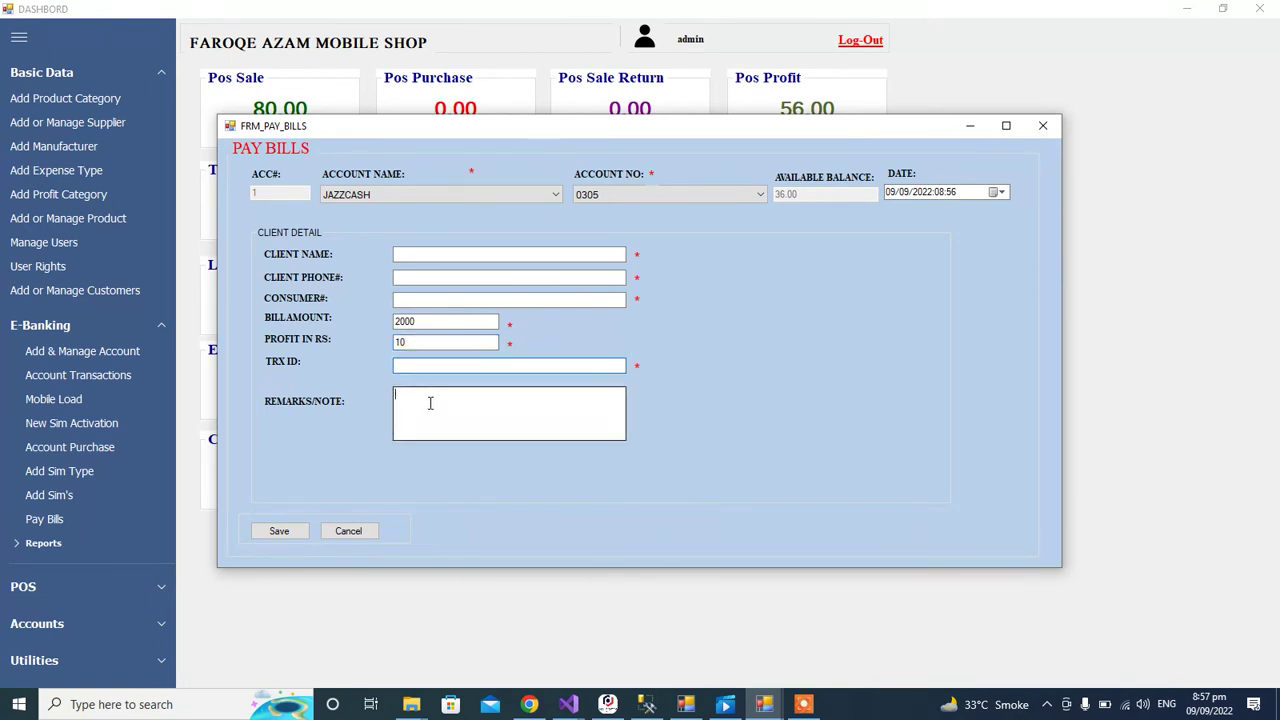
pyautogui.click(414, 296)
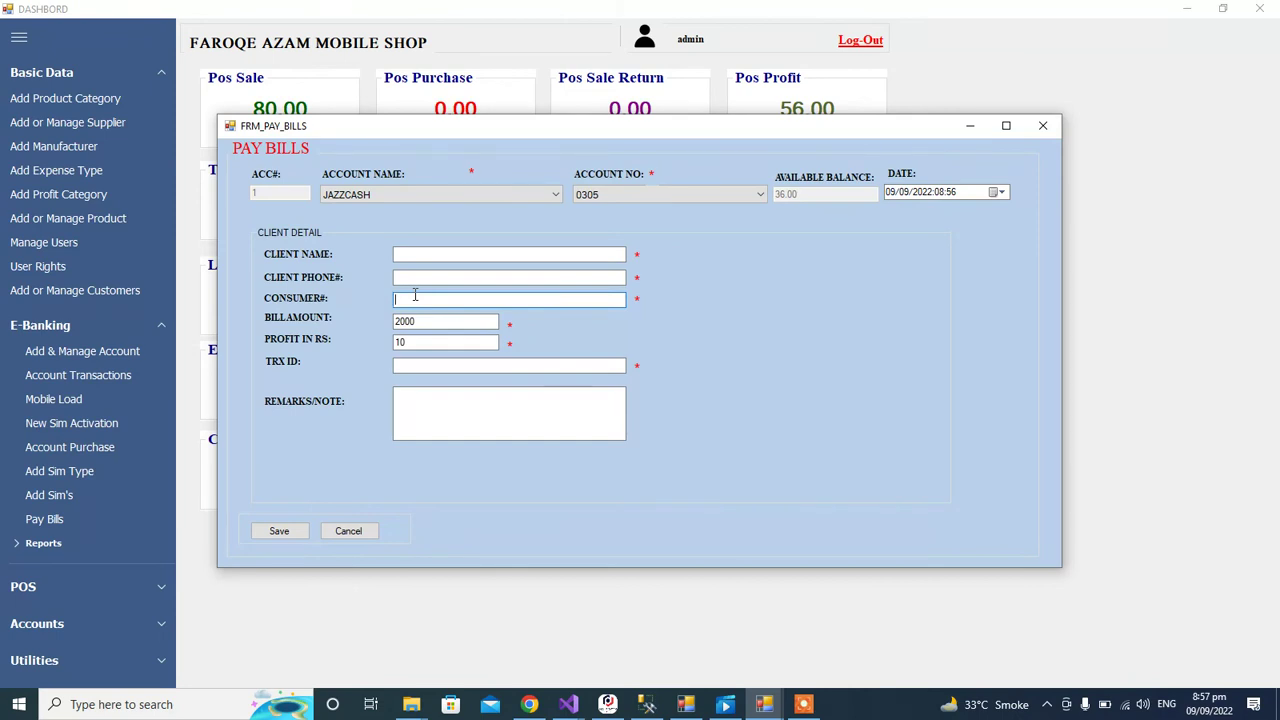
pyautogui.click(455, 430)
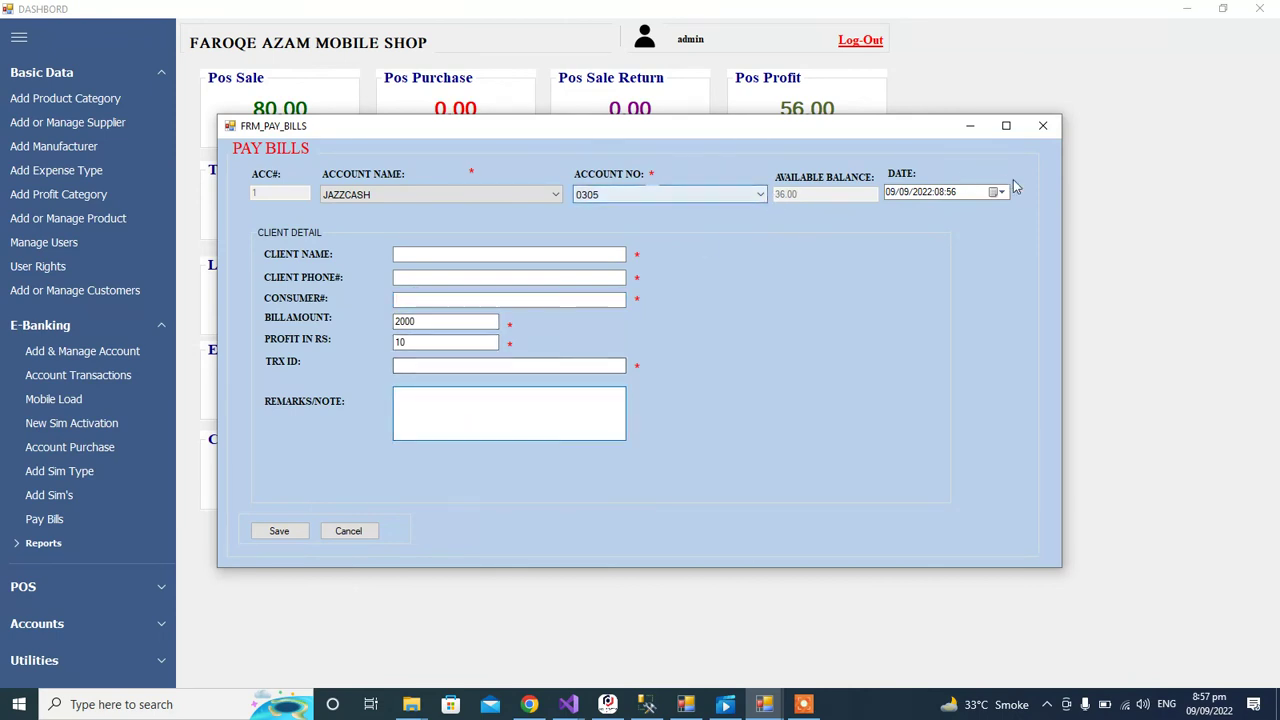
pyautogui.click(1043, 126)
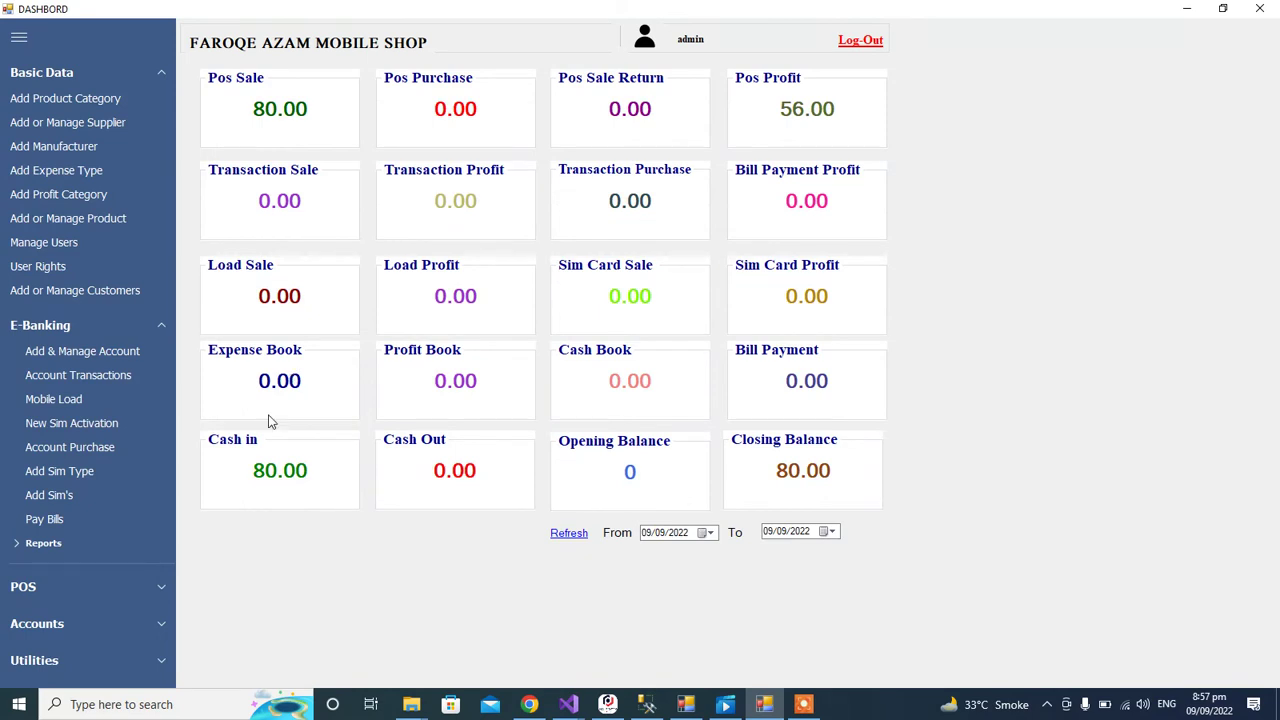
# Step: Generate the Account Transaction report, inspect the Transfered row, and close it
pyautogui.click(69, 544)
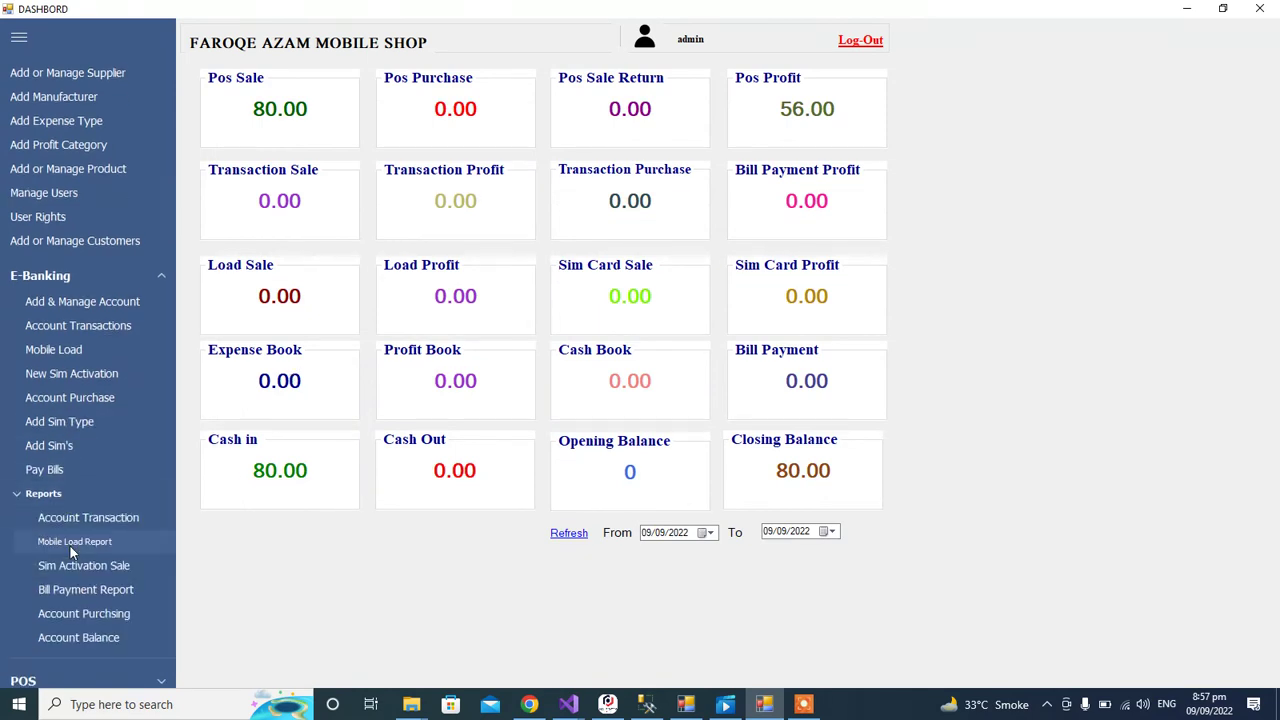
pyautogui.click(98, 520)
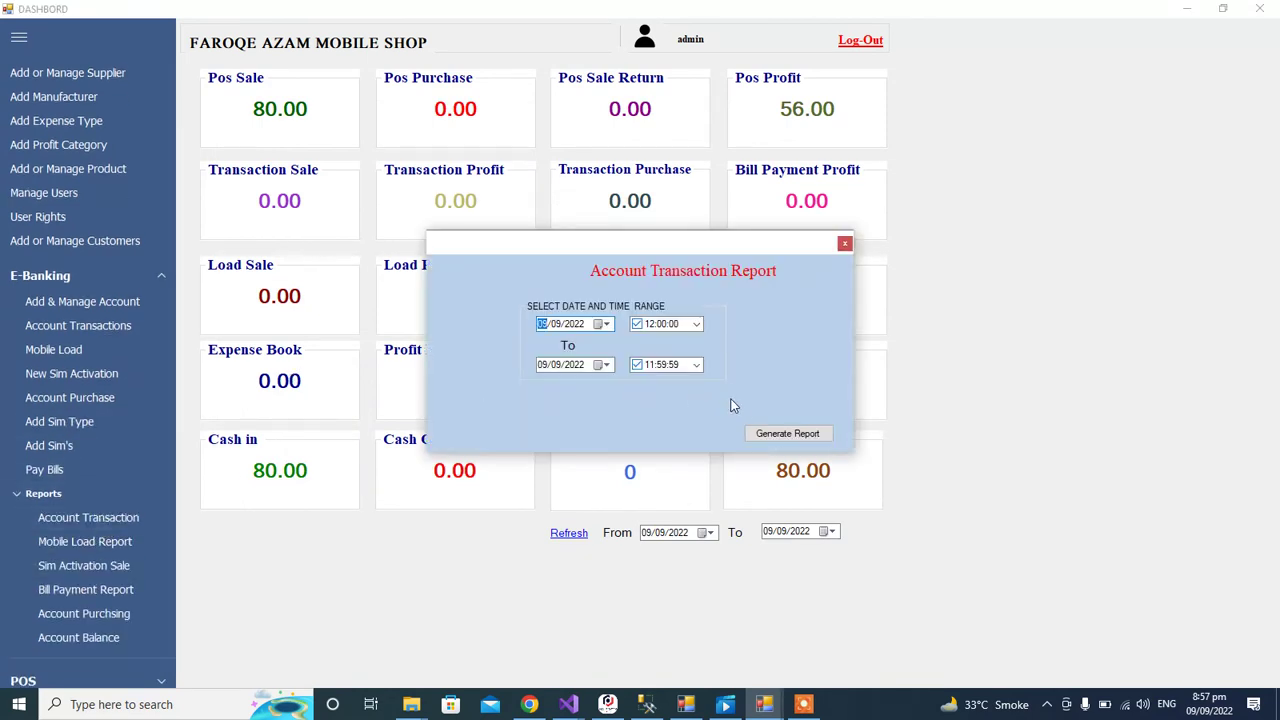
pyautogui.click(787, 437)
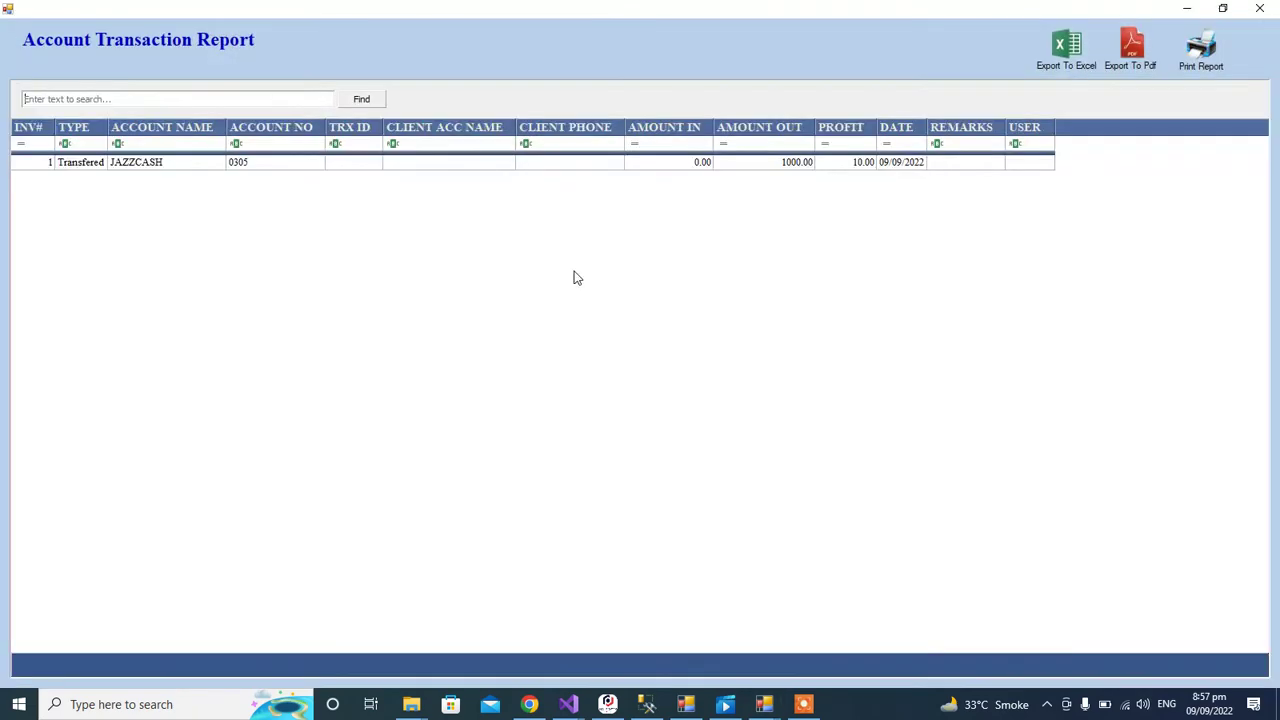
pyautogui.click(100, 164)
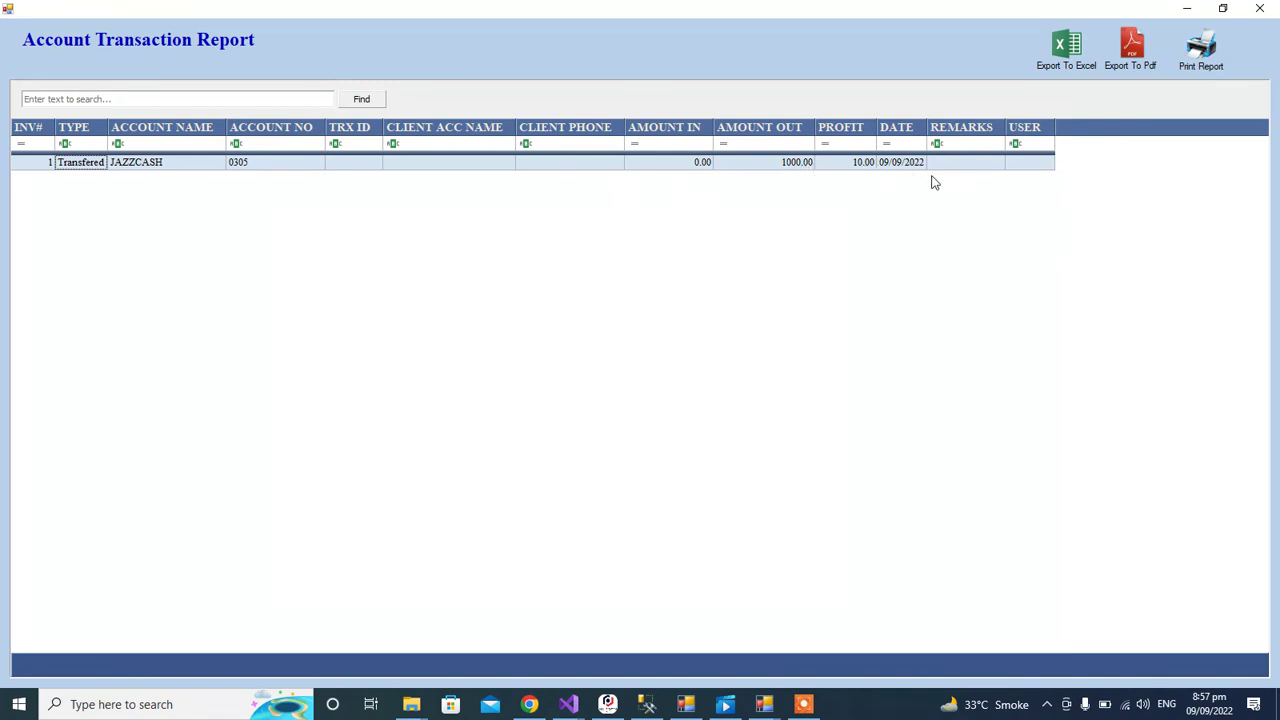
pyautogui.click(1272, 8)
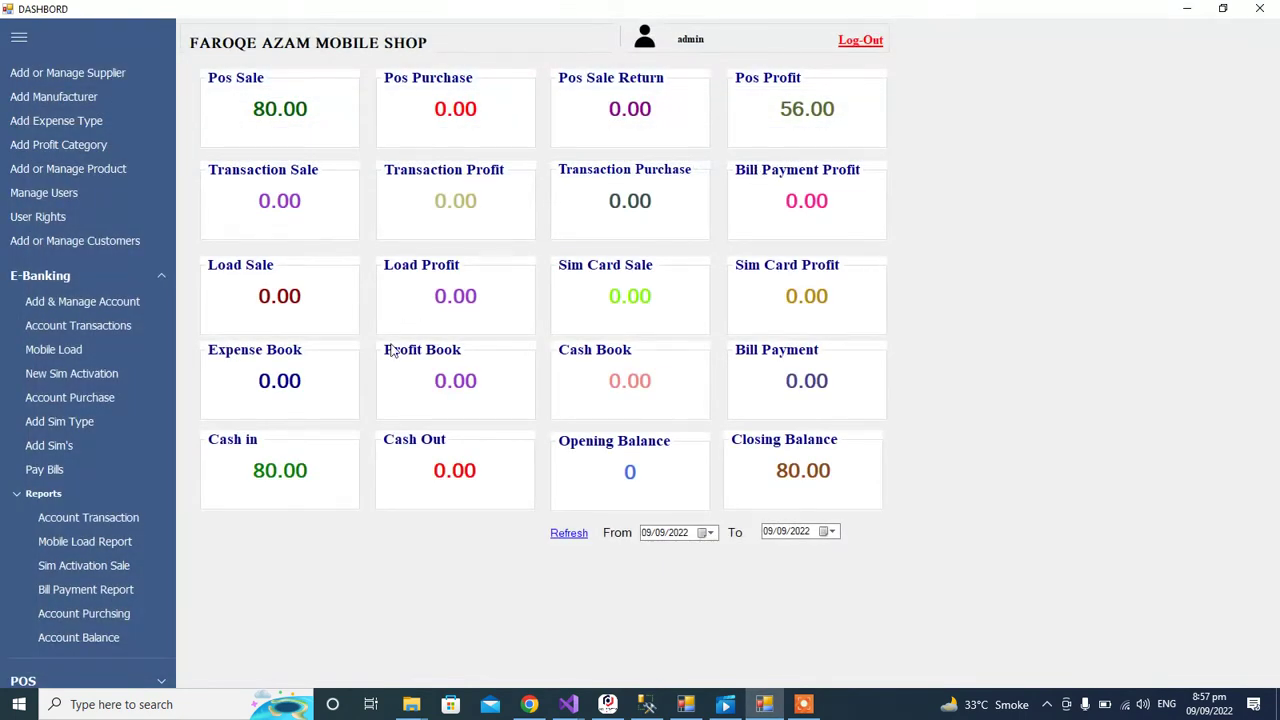
# Step: Generate the Mobile Load report and close the empty result
pyautogui.click(84, 543)
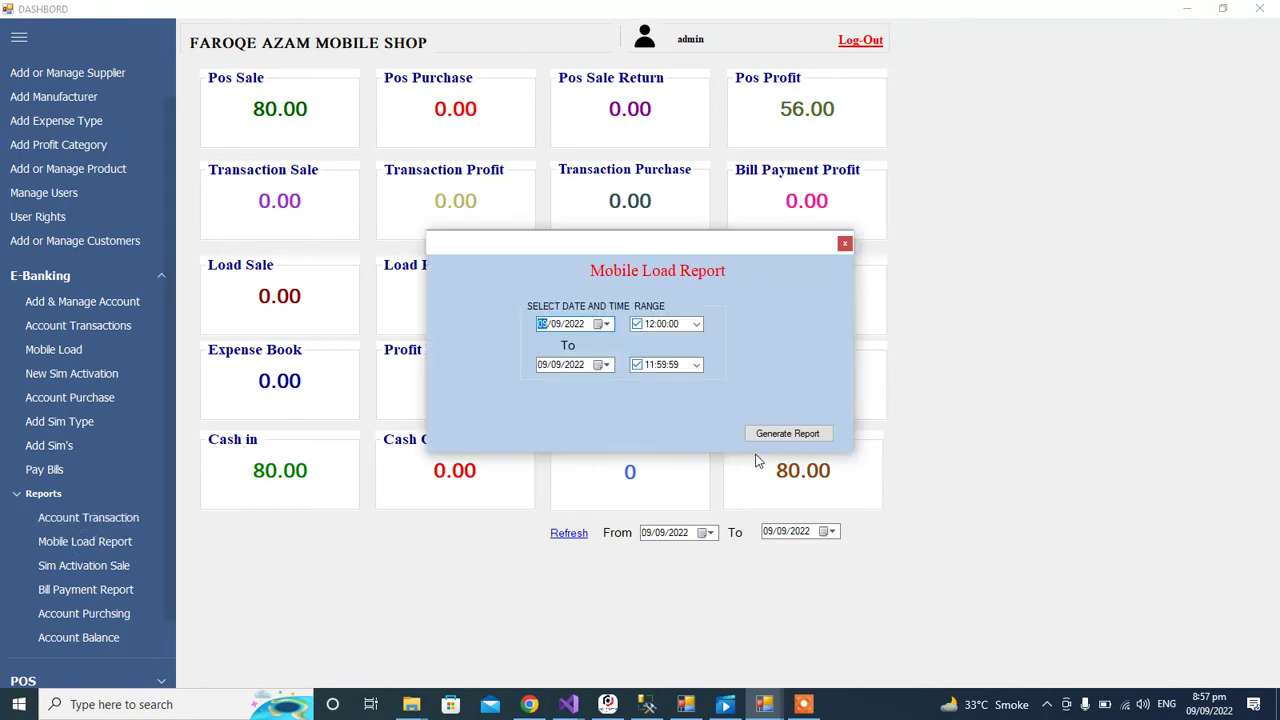
pyautogui.click(788, 434)
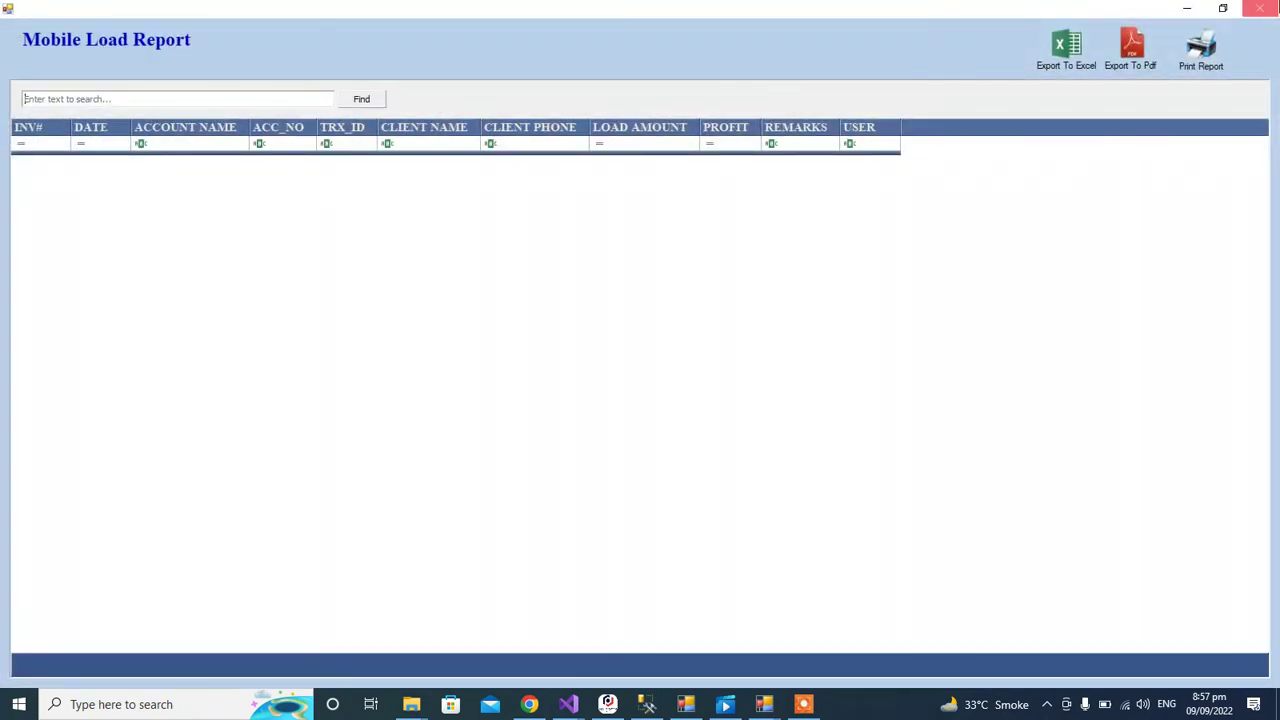
pyautogui.click(1260, 8)
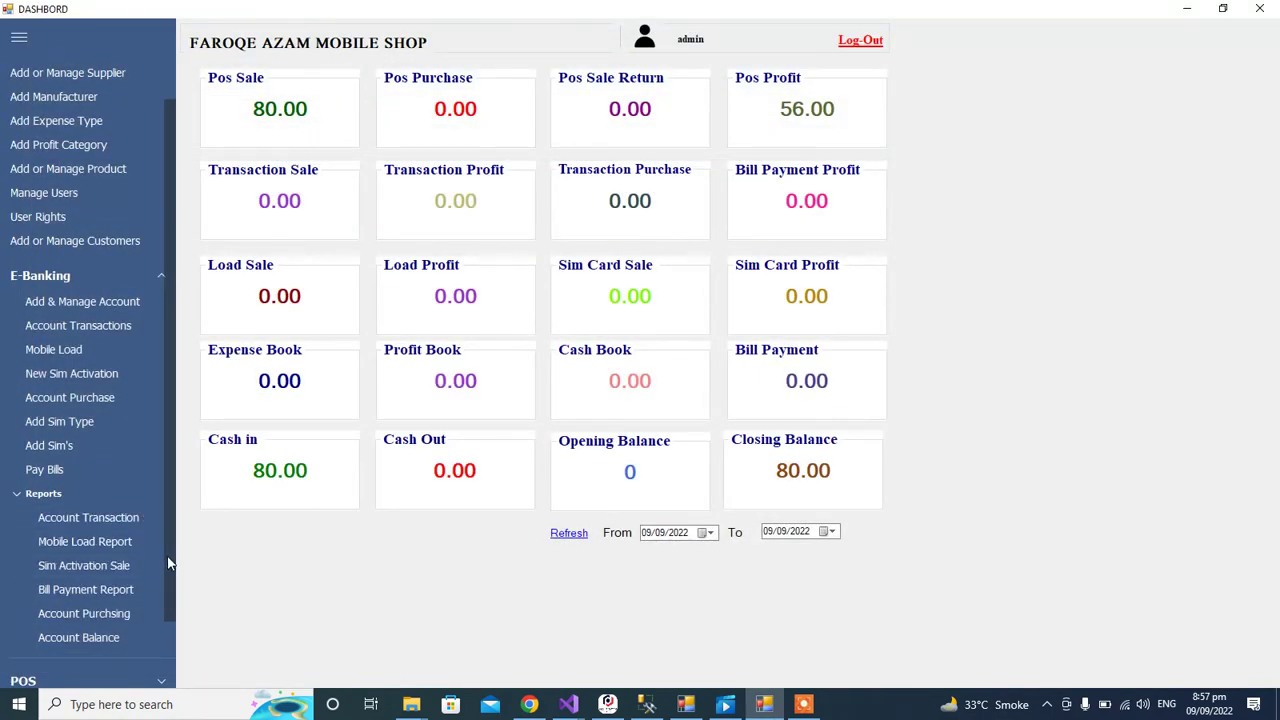
# Step: Generate the Account Balance report, review the JAZZCASH, EASYPAISA and JAZZ LOAD rows, and close it
pyautogui.moveTo(168, 568); pyautogui.dragTo(164, 601)
pyautogui.click(80, 577)
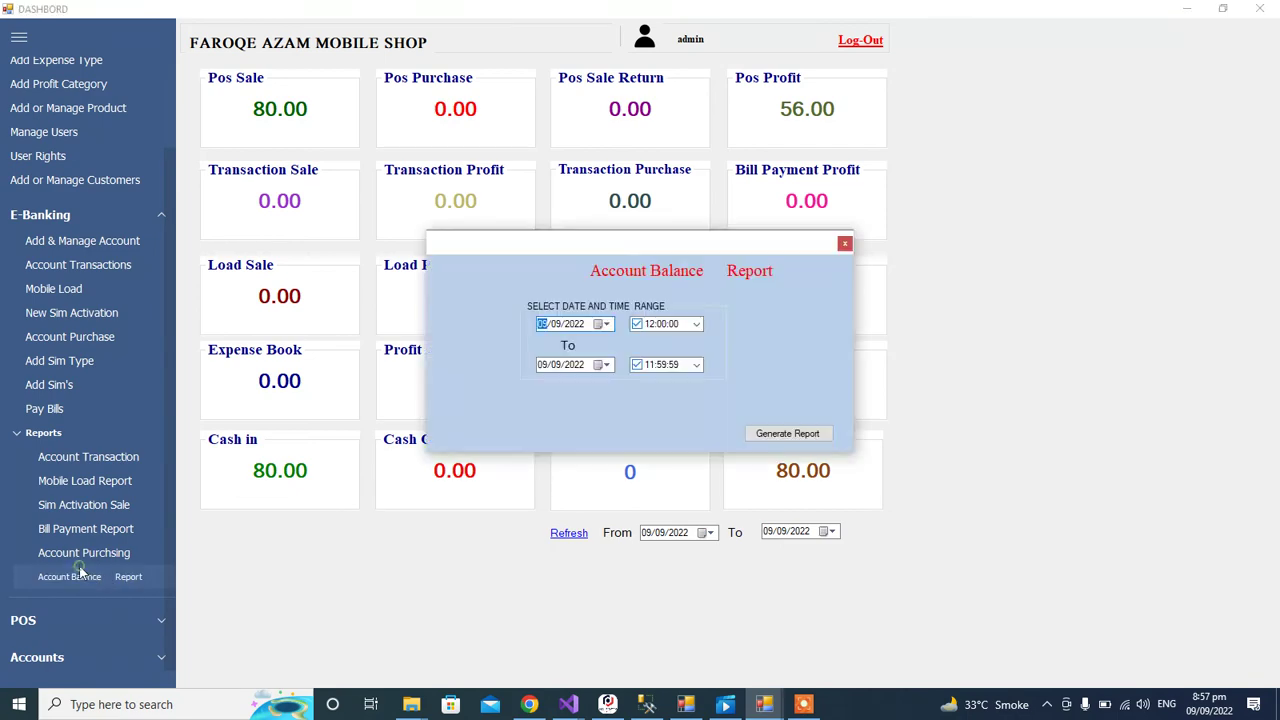
pyautogui.click(808, 432)
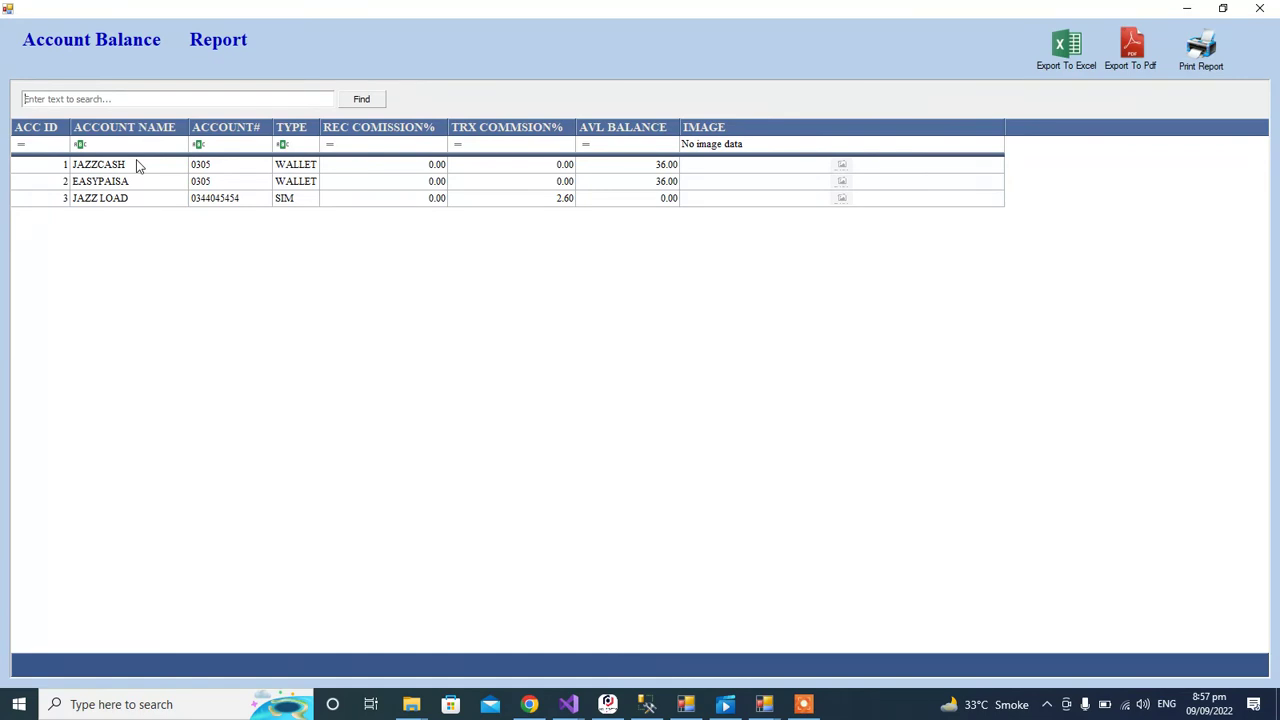
pyautogui.click(139, 166)
pyautogui.click(137, 184)
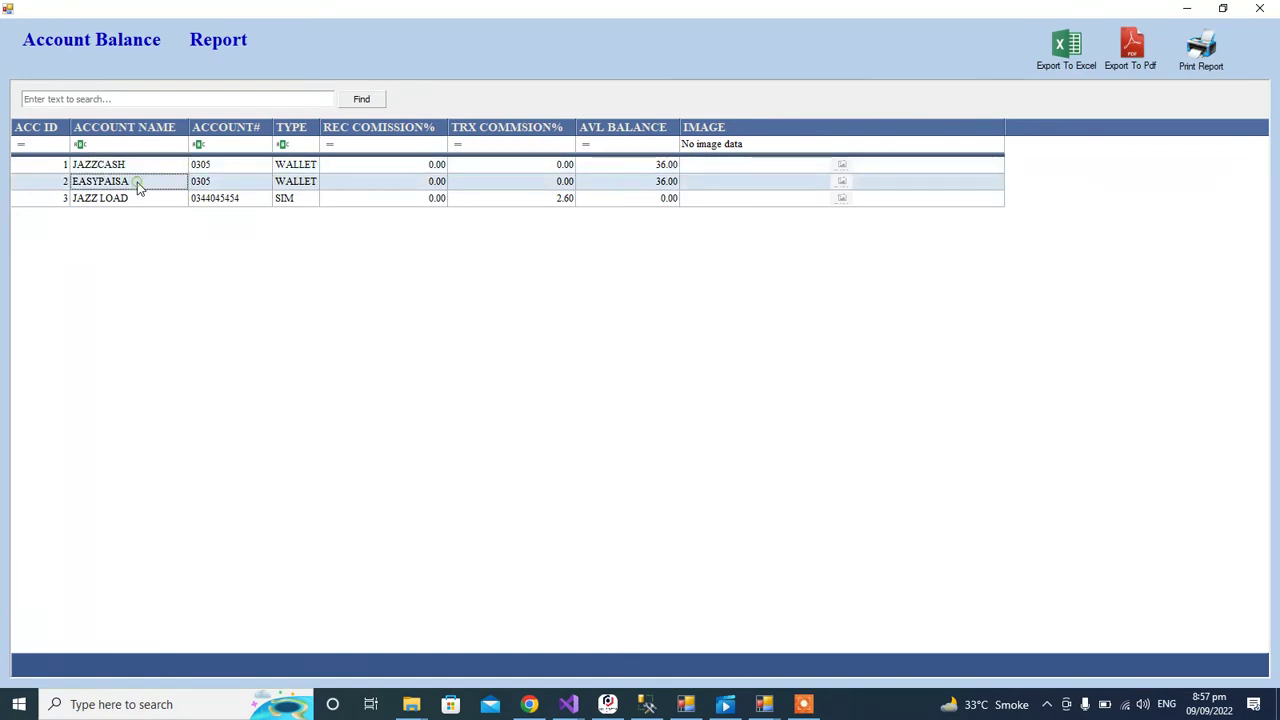
pyautogui.click(141, 204)
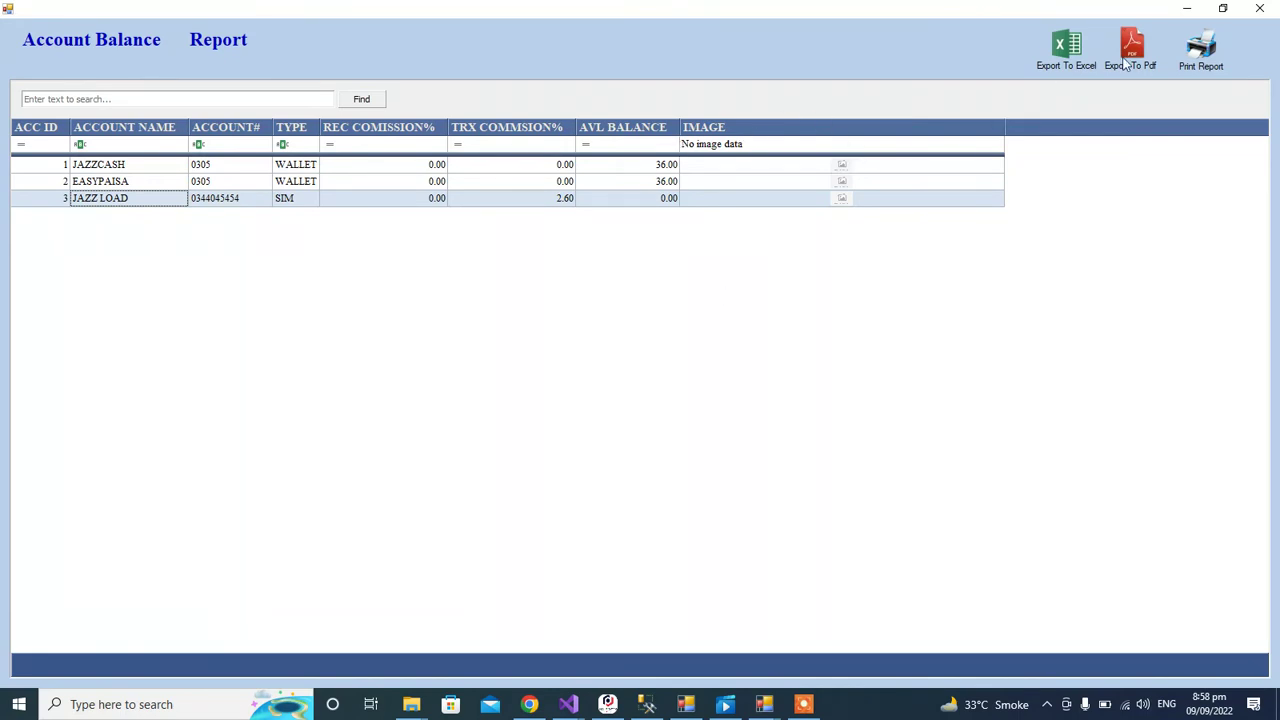
pyautogui.click(1260, 8)
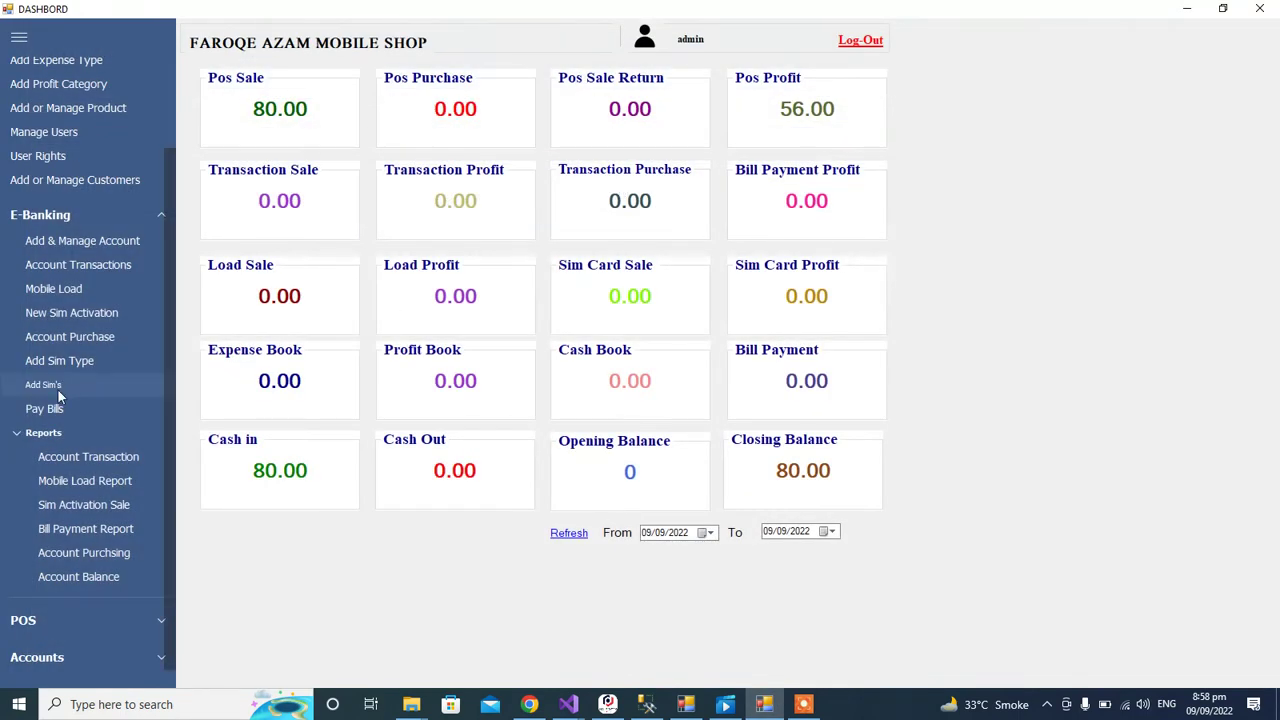
pyautogui.click(95, 432)
pyautogui.click(89, 590)
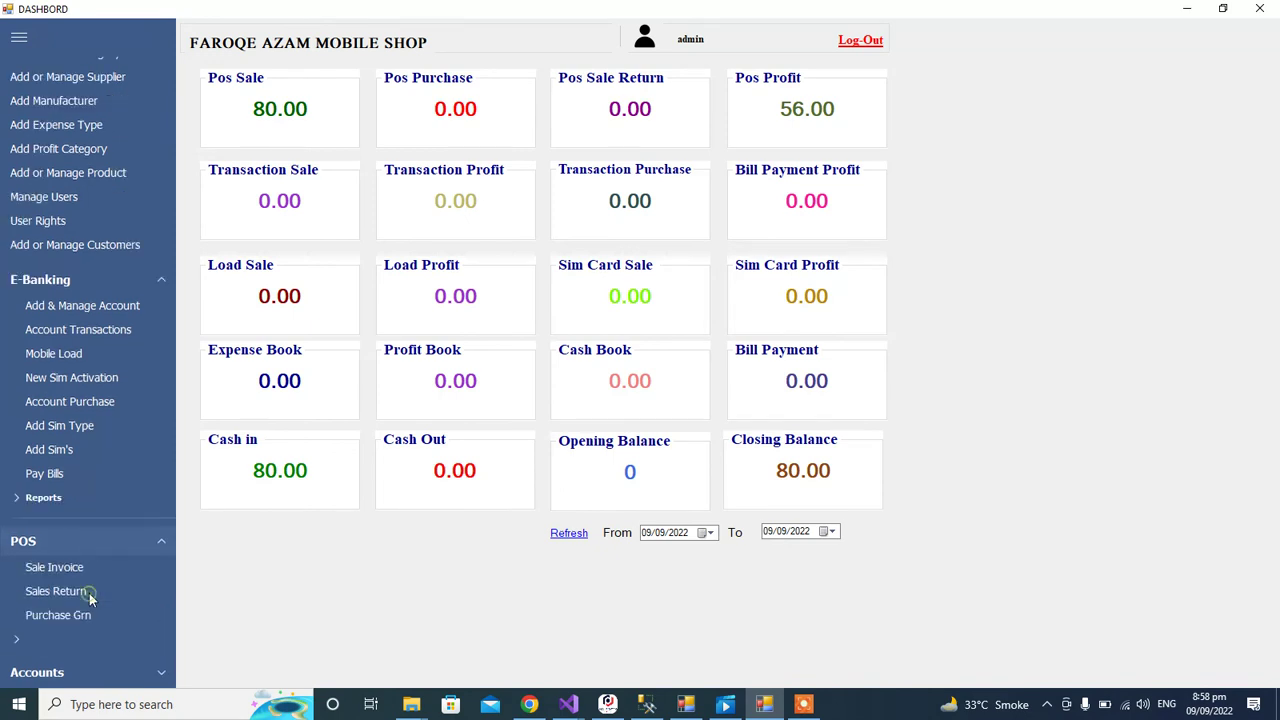
pyautogui.scroll(-1, 171, 485)
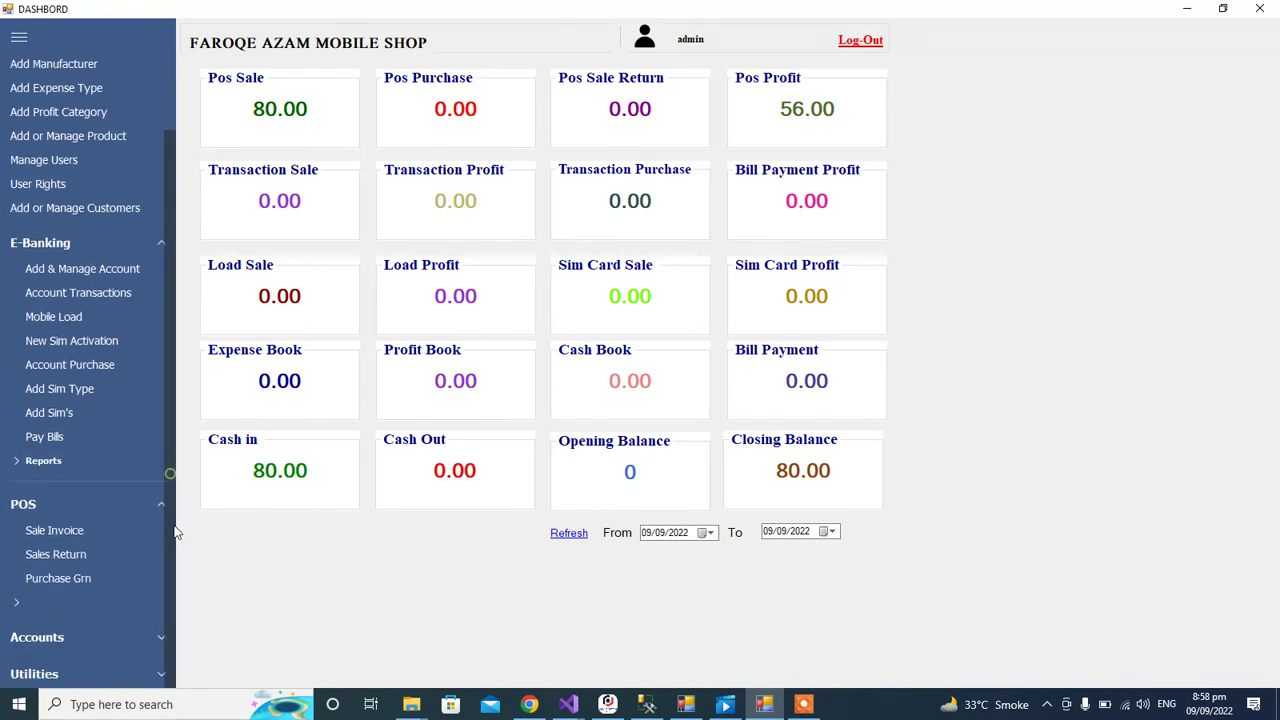
pyautogui.click(47, 605)
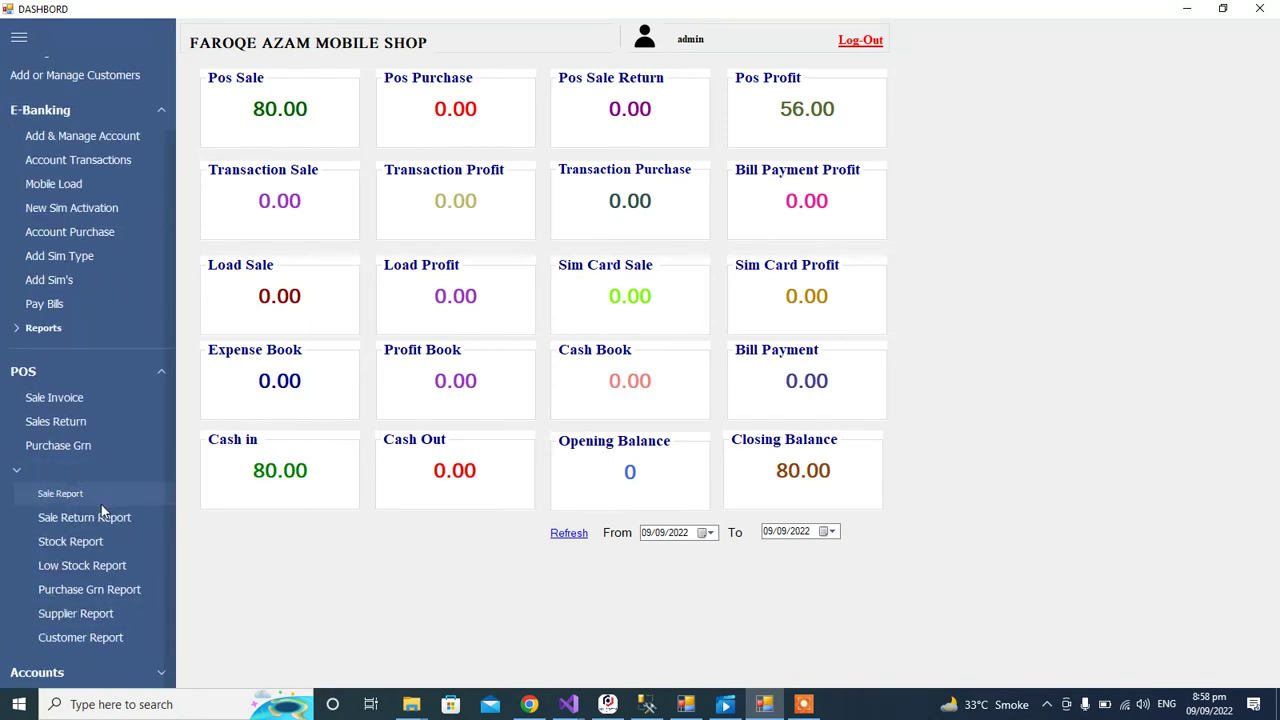
pyautogui.click(101, 504)
pyautogui.click(770, 438)
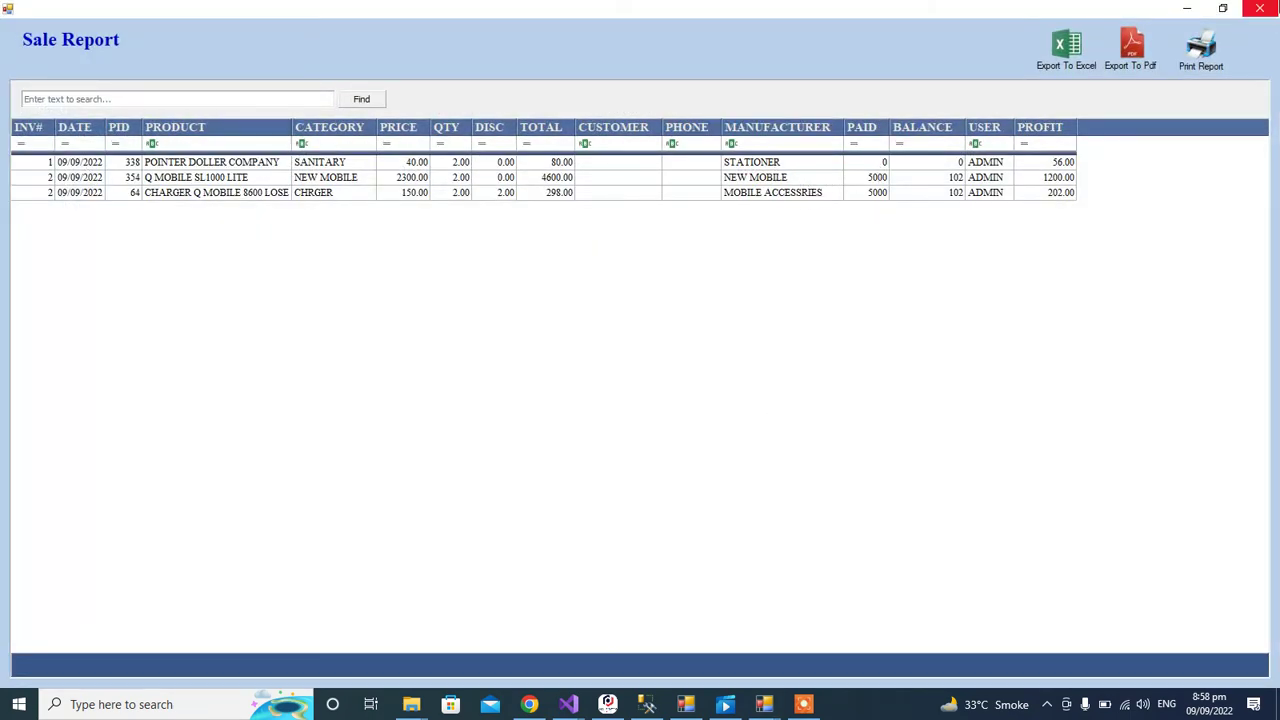
pyautogui.click(1260, 8)
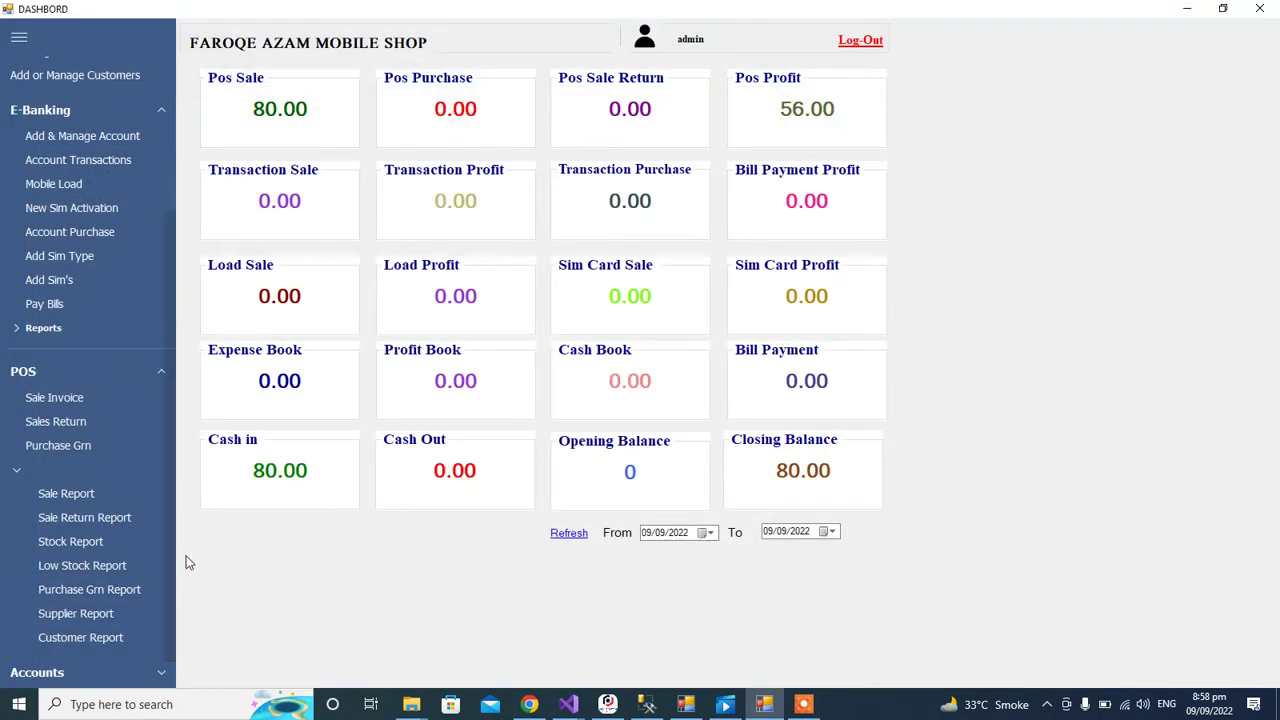
pyautogui.scroll(-1, 171, 563)
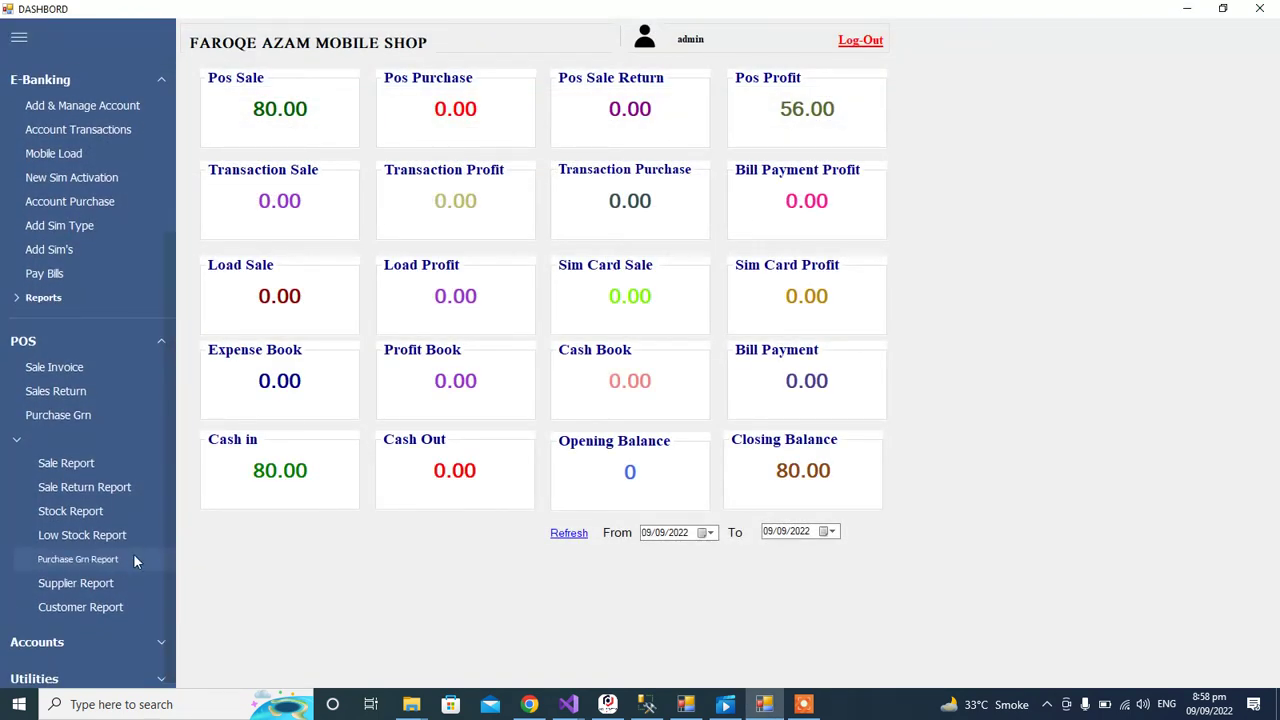
pyautogui.click(97, 515)
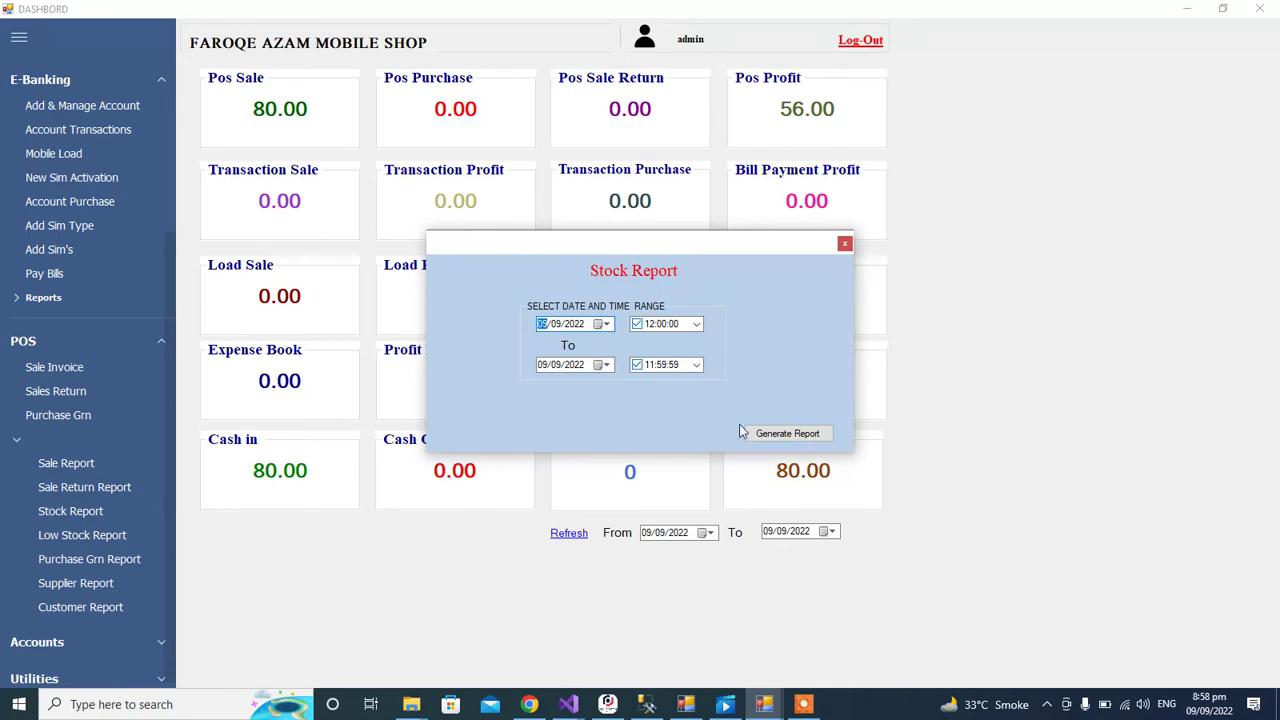
pyautogui.click(776, 436)
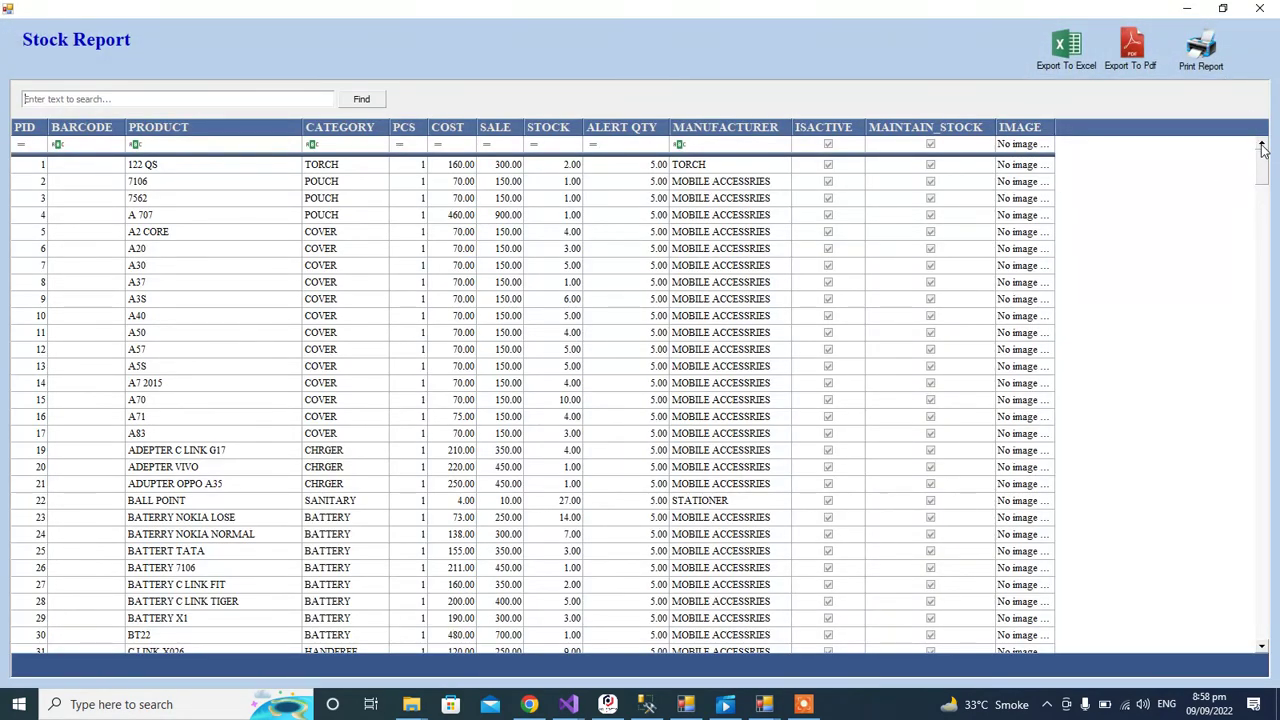
pyautogui.scroll(-1, 1259, 240)
pyautogui.scroll(-20, 1259, 240)
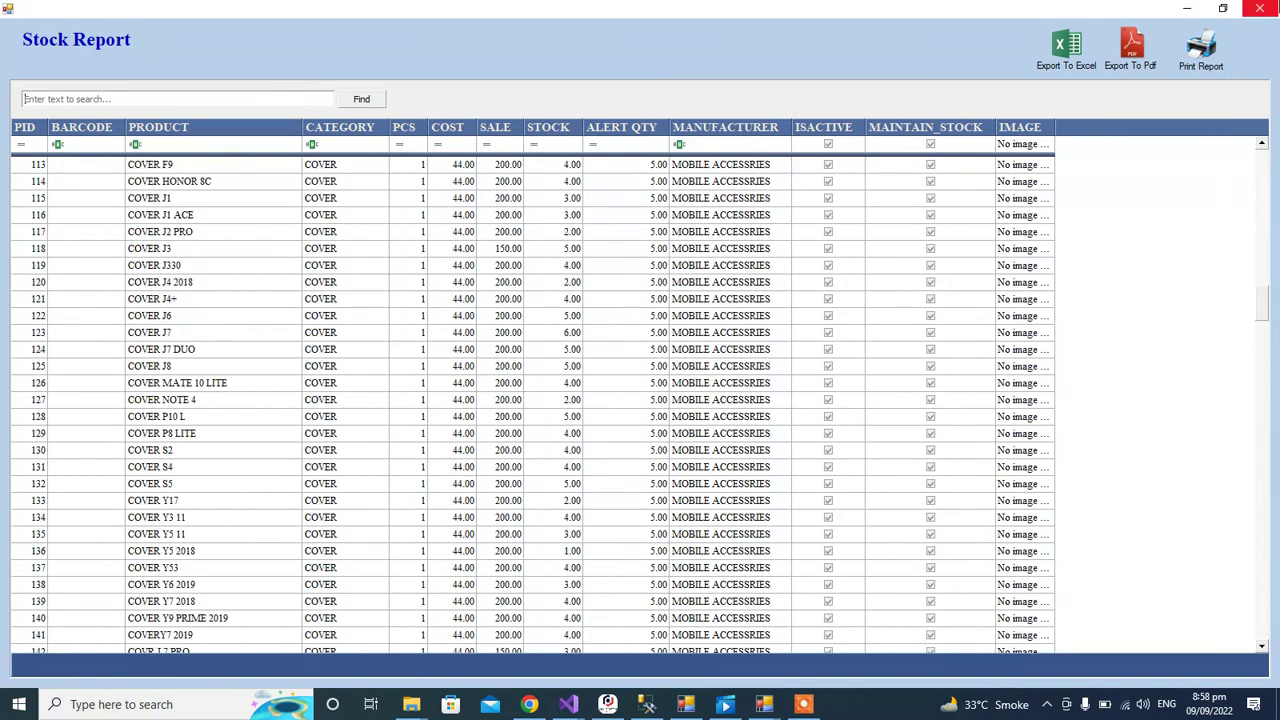
pyautogui.click(1260, 8)
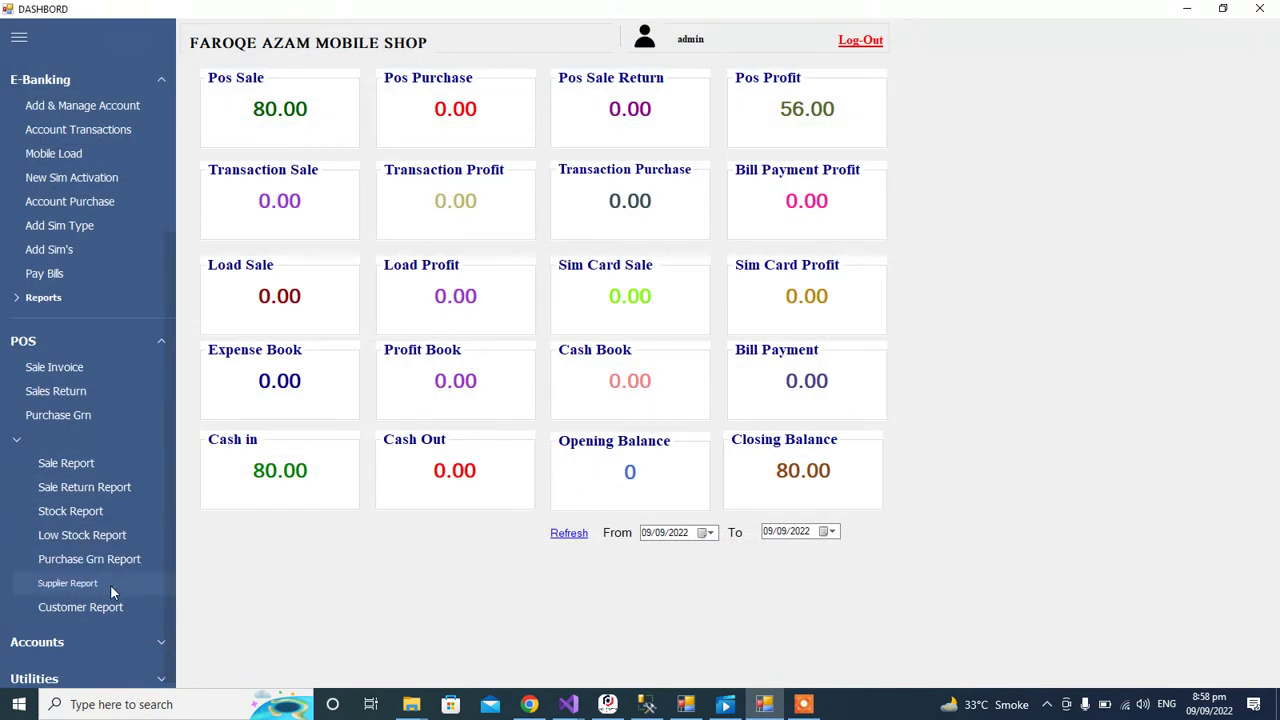
# Step: Expand Accounts, open Cash Book, set the cash type to CASH IN, and close it
pyautogui.click(117, 645)
pyautogui.click(80, 541)
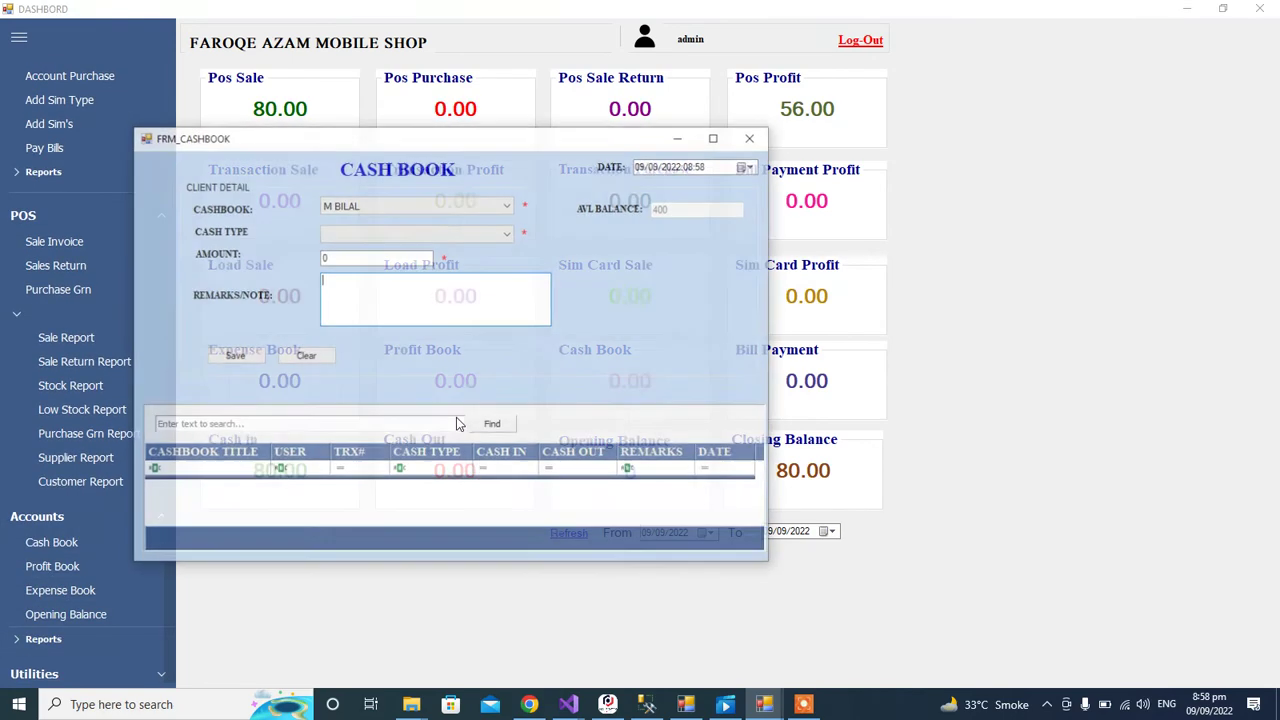
pyautogui.click(414, 207)
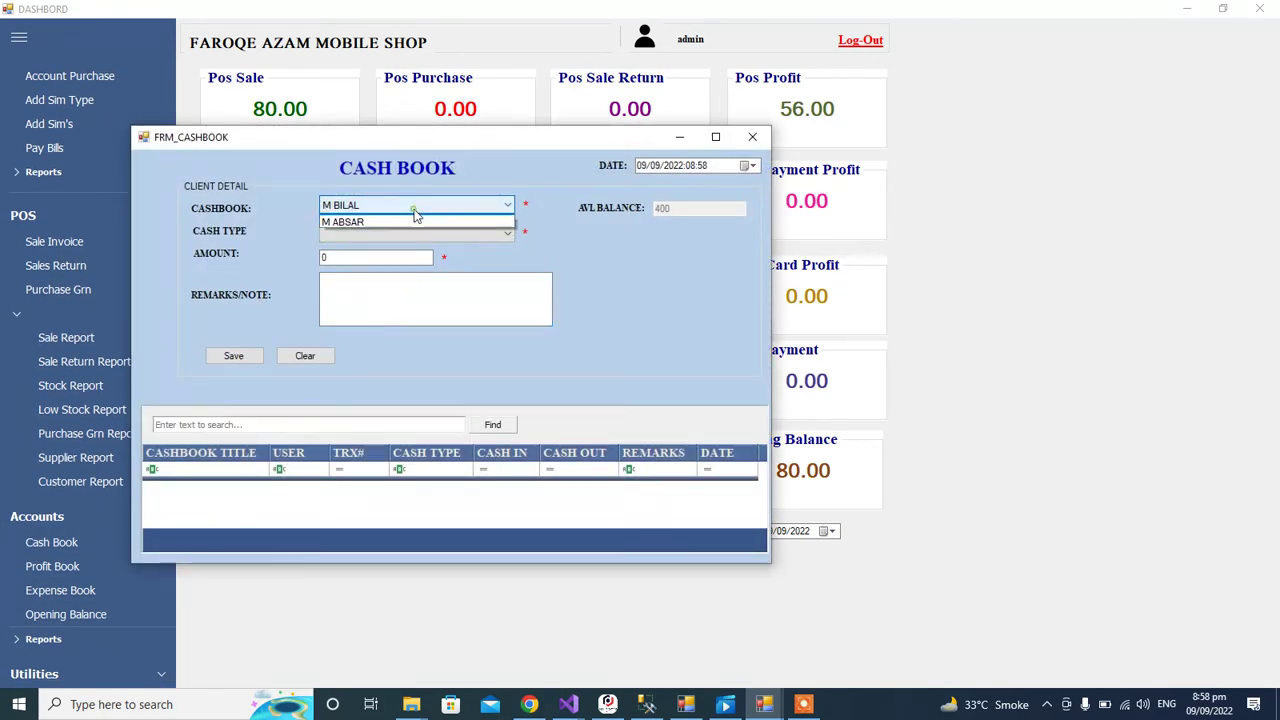
pyautogui.click(395, 220)
pyautogui.click(376, 230)
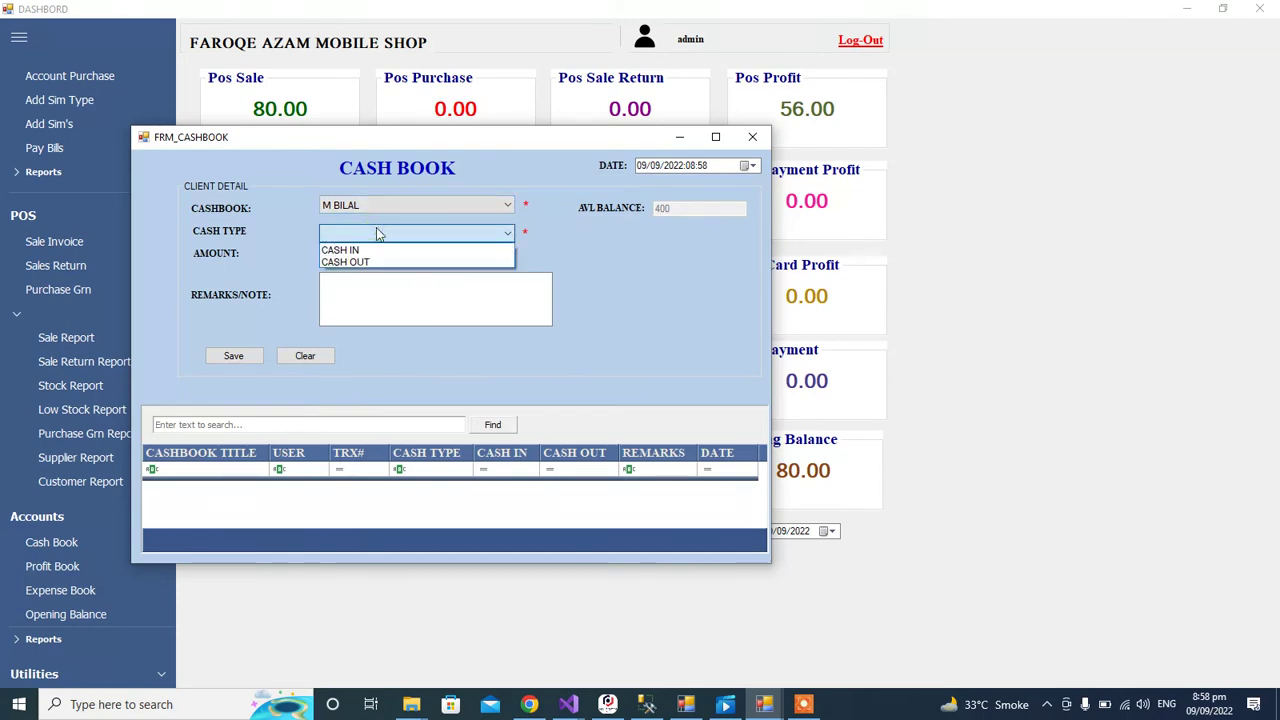
pyautogui.click(376, 246)
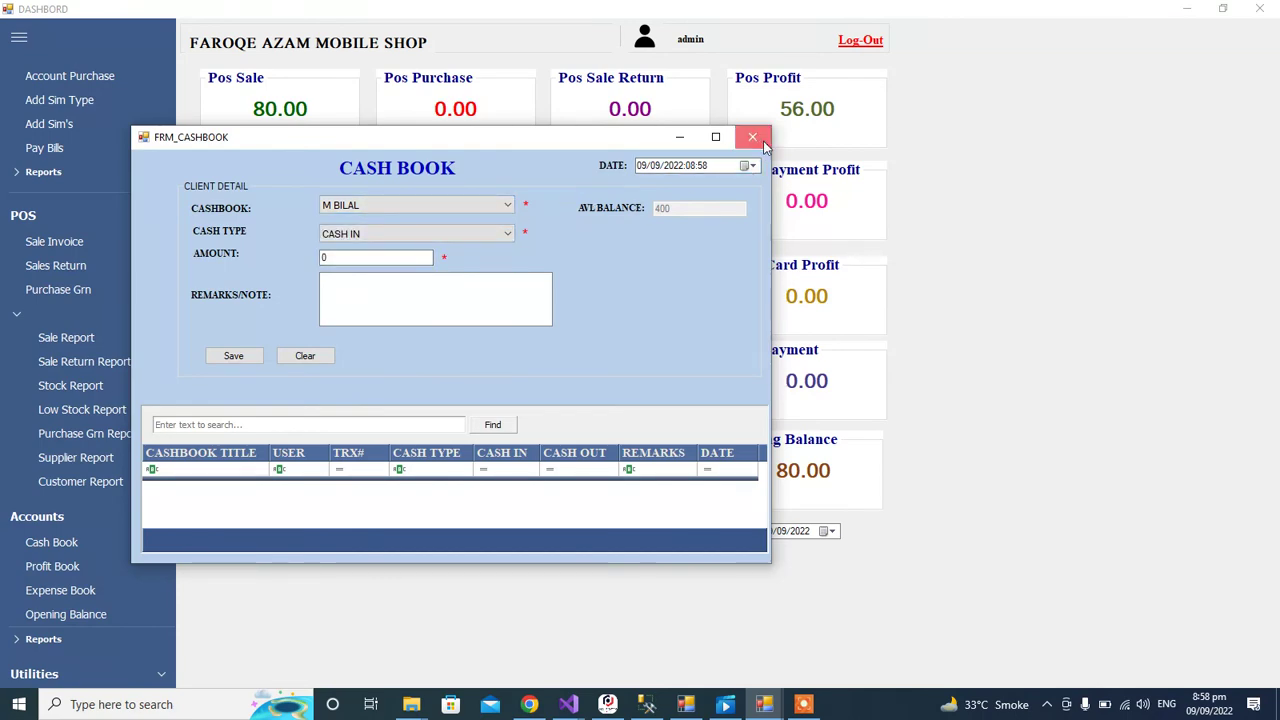
pyautogui.click(752, 136)
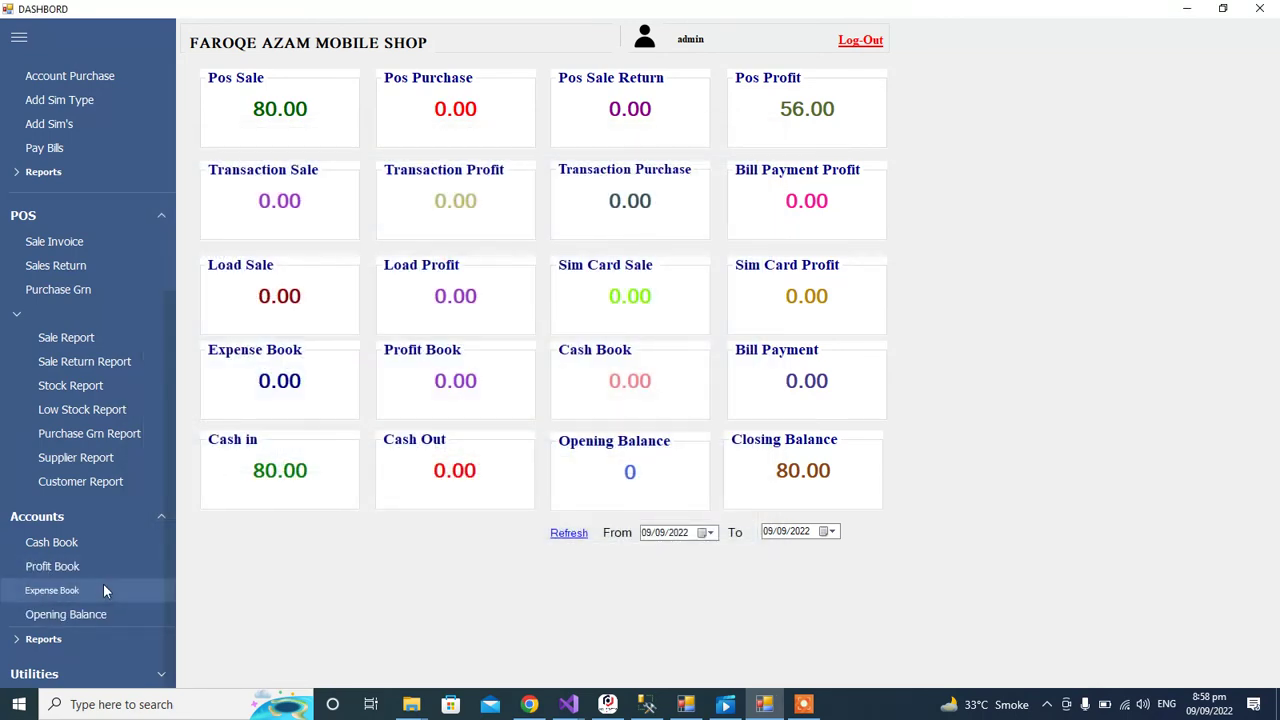
# Step: Open Expense Book and Profit Book in turn, try their fields, and close each
pyautogui.click(104, 589)
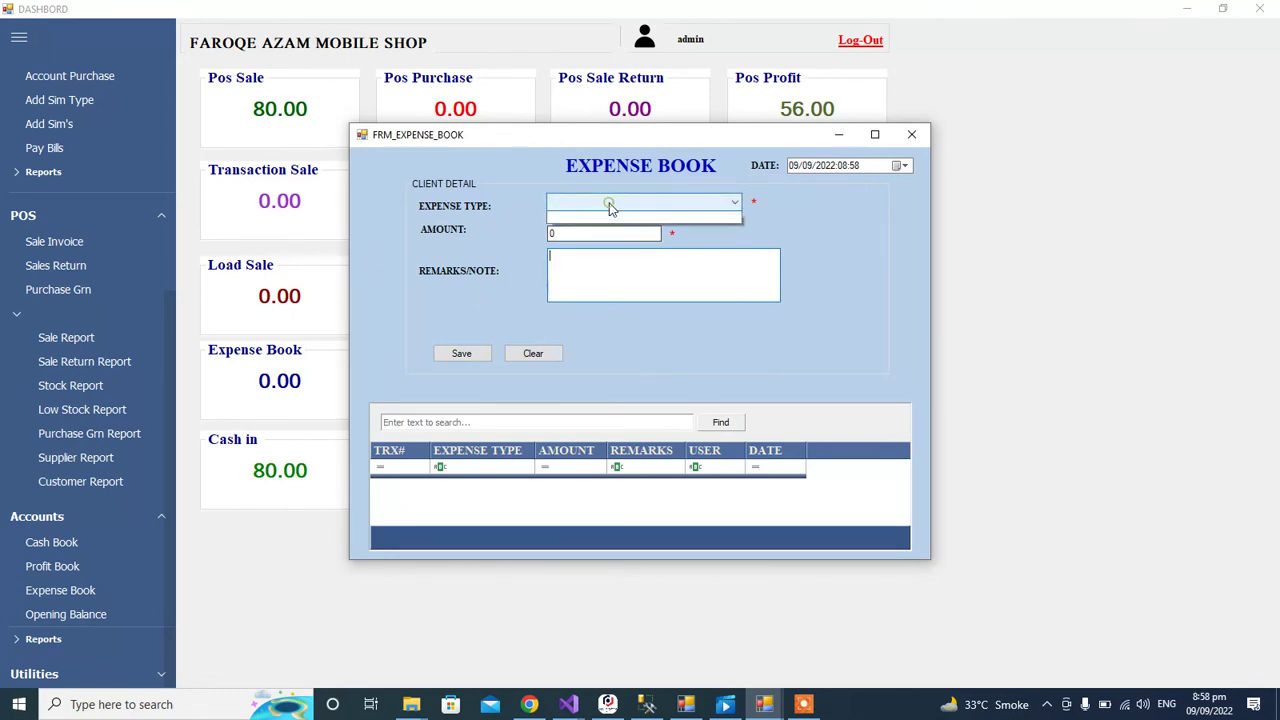
pyautogui.click(576, 267)
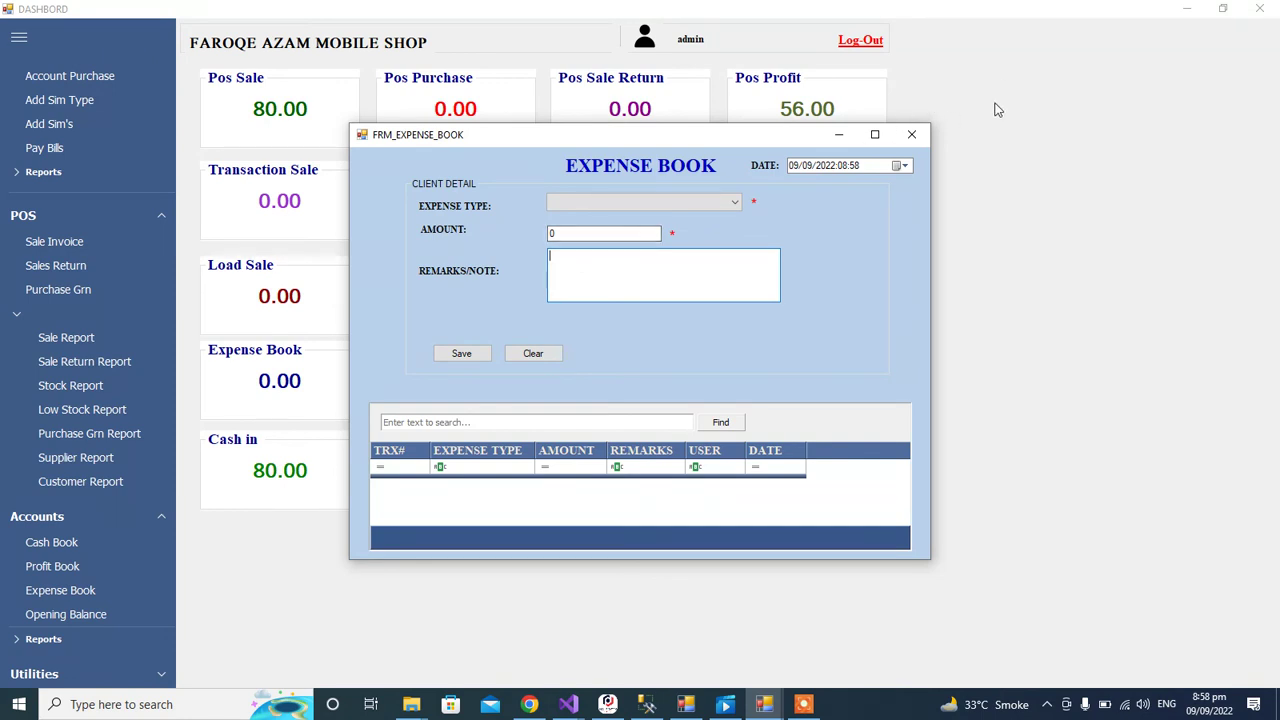
pyautogui.click(922, 136)
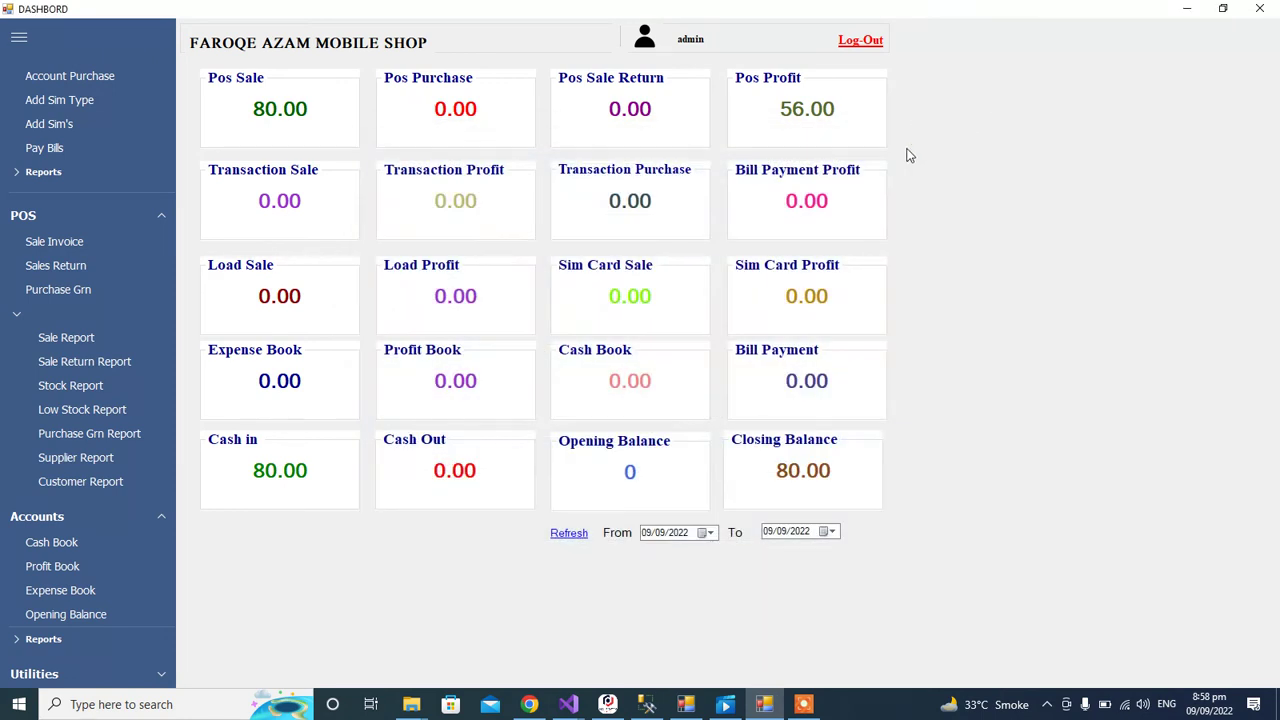
pyautogui.click(89, 571)
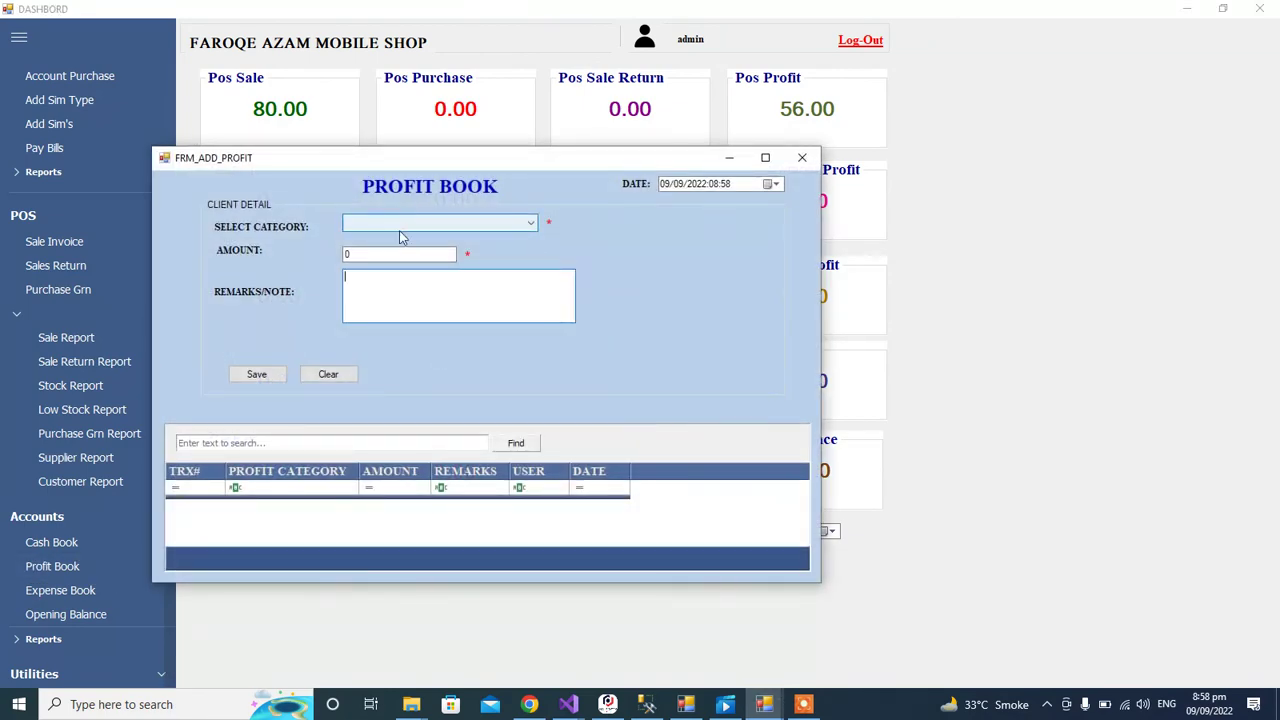
pyautogui.click(388, 256)
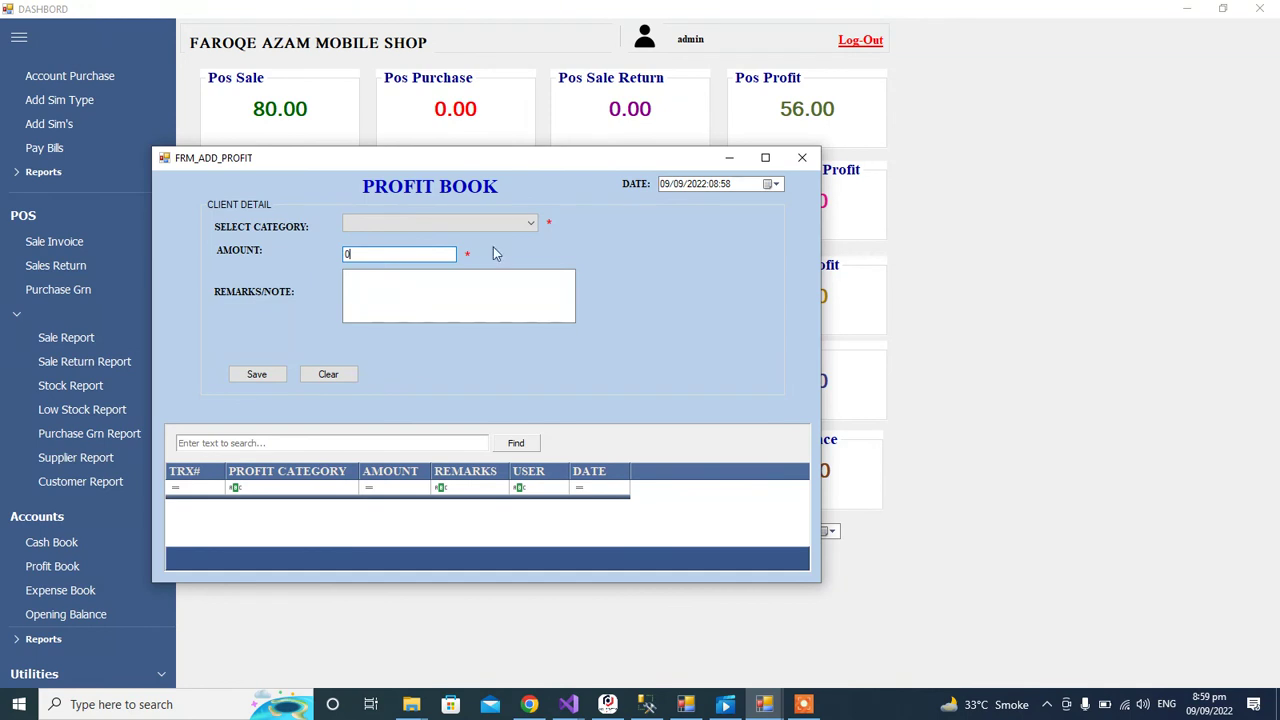
pyautogui.click(802, 157)
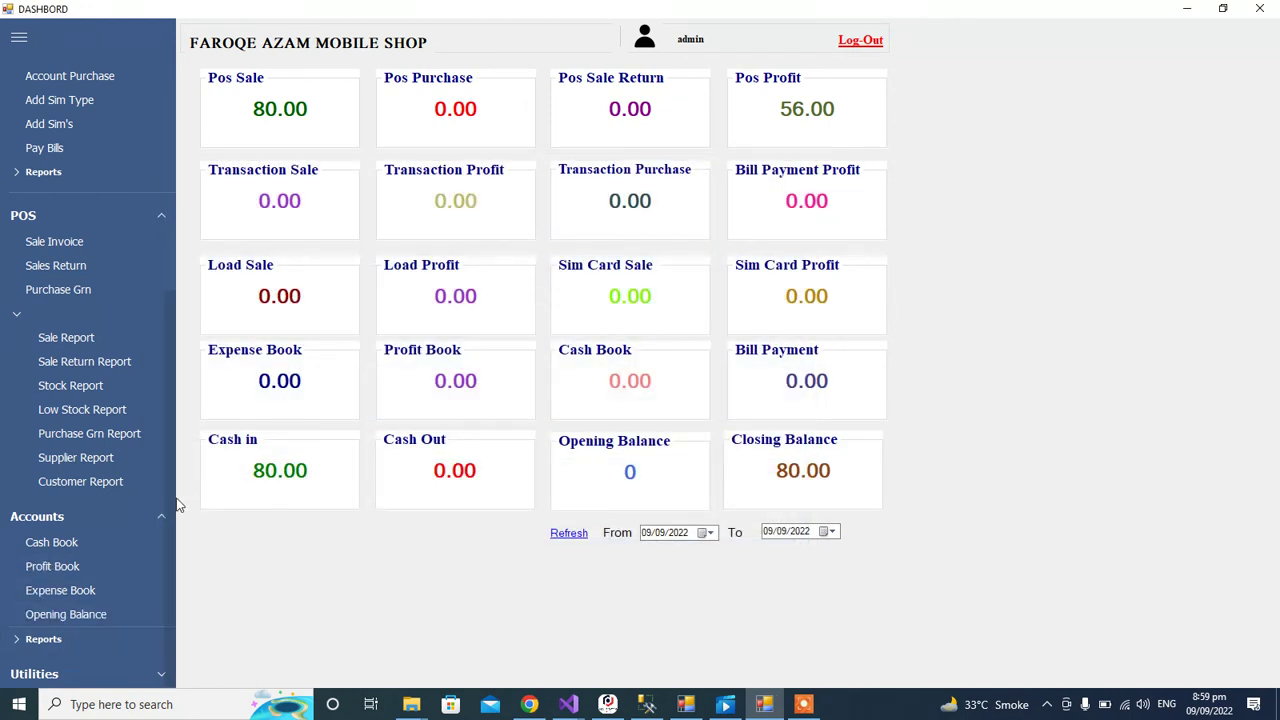
# Step: Expand Utilities and open then close Database Backup and Shop Configuration
pyautogui.click(130, 673)
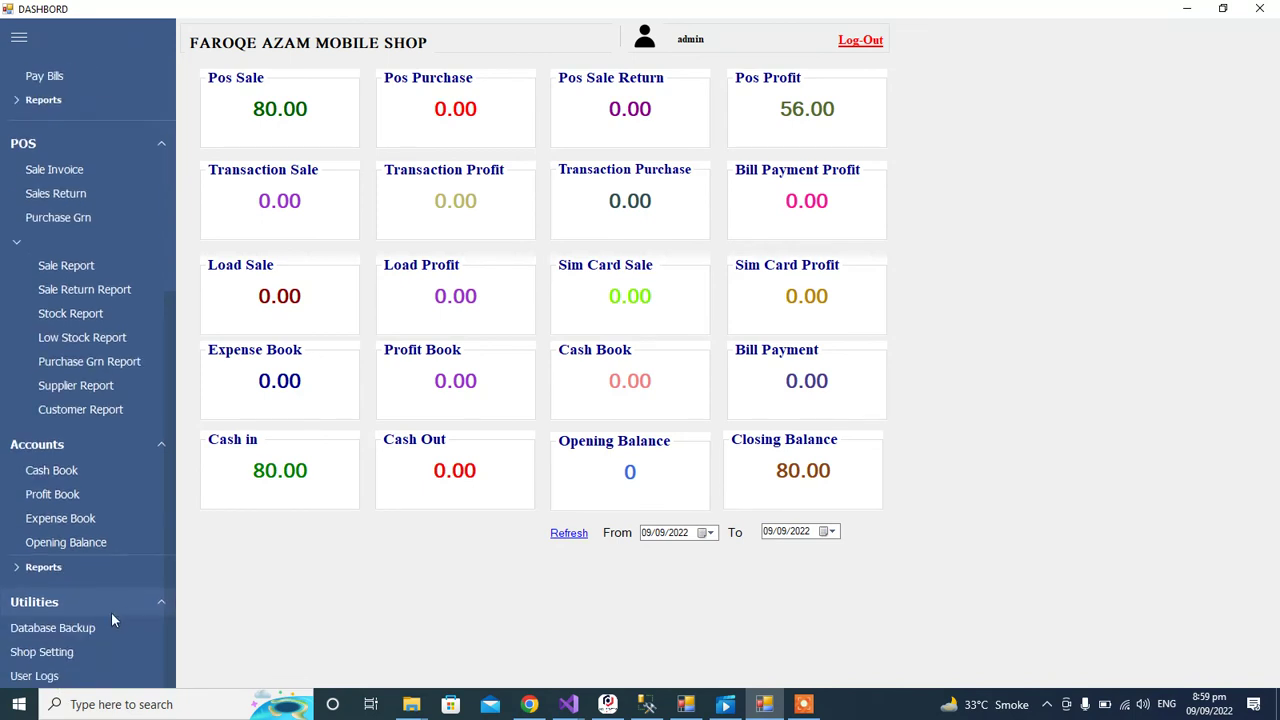
pyautogui.click(85, 632)
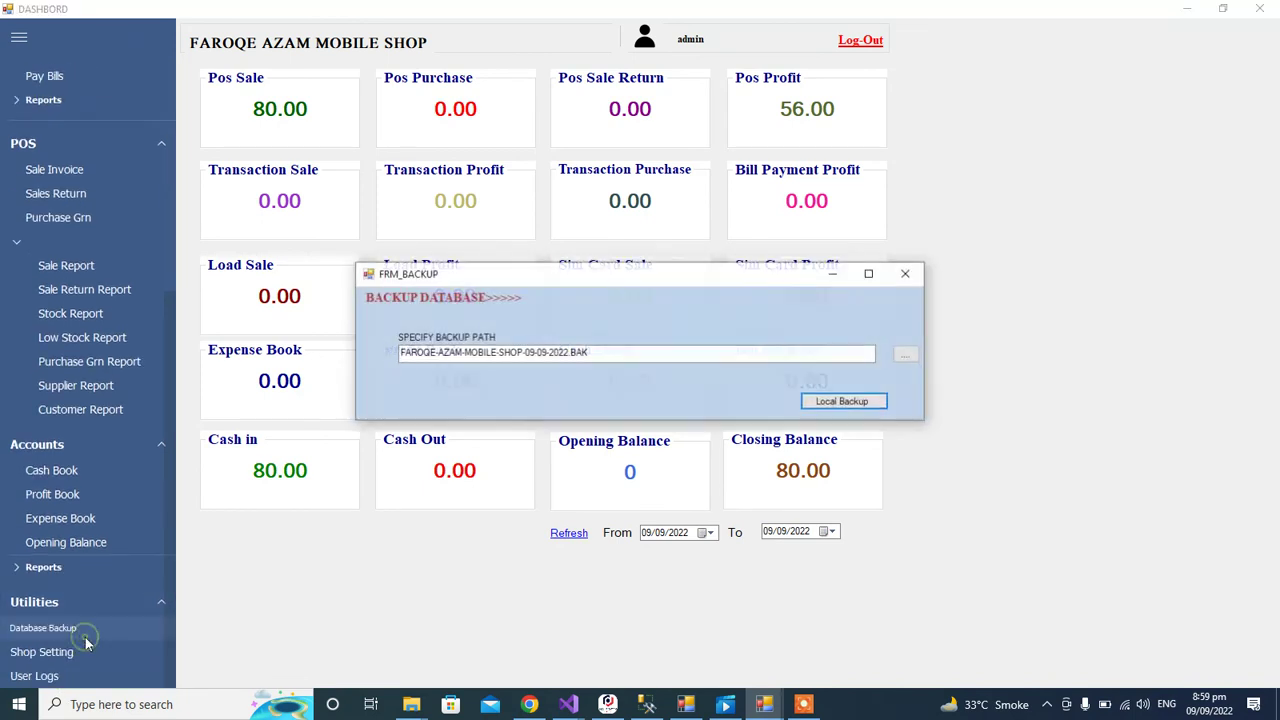
pyautogui.click(907, 275)
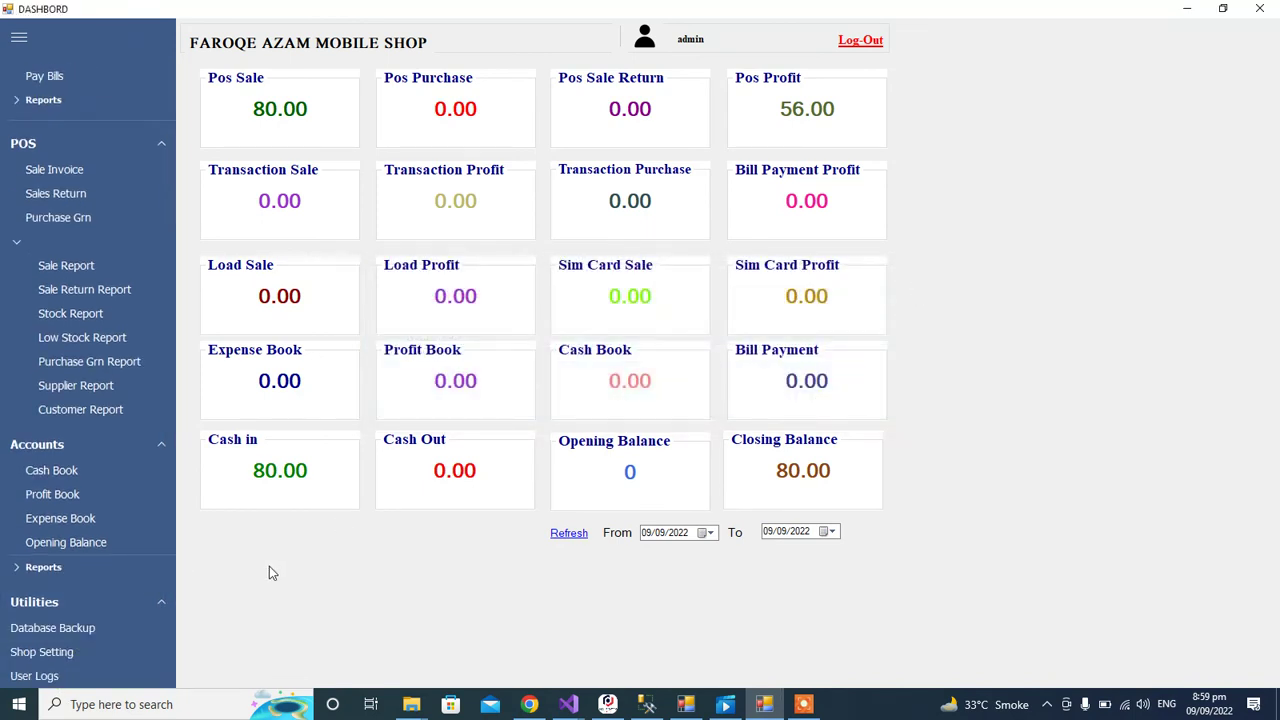
pyautogui.click(77, 653)
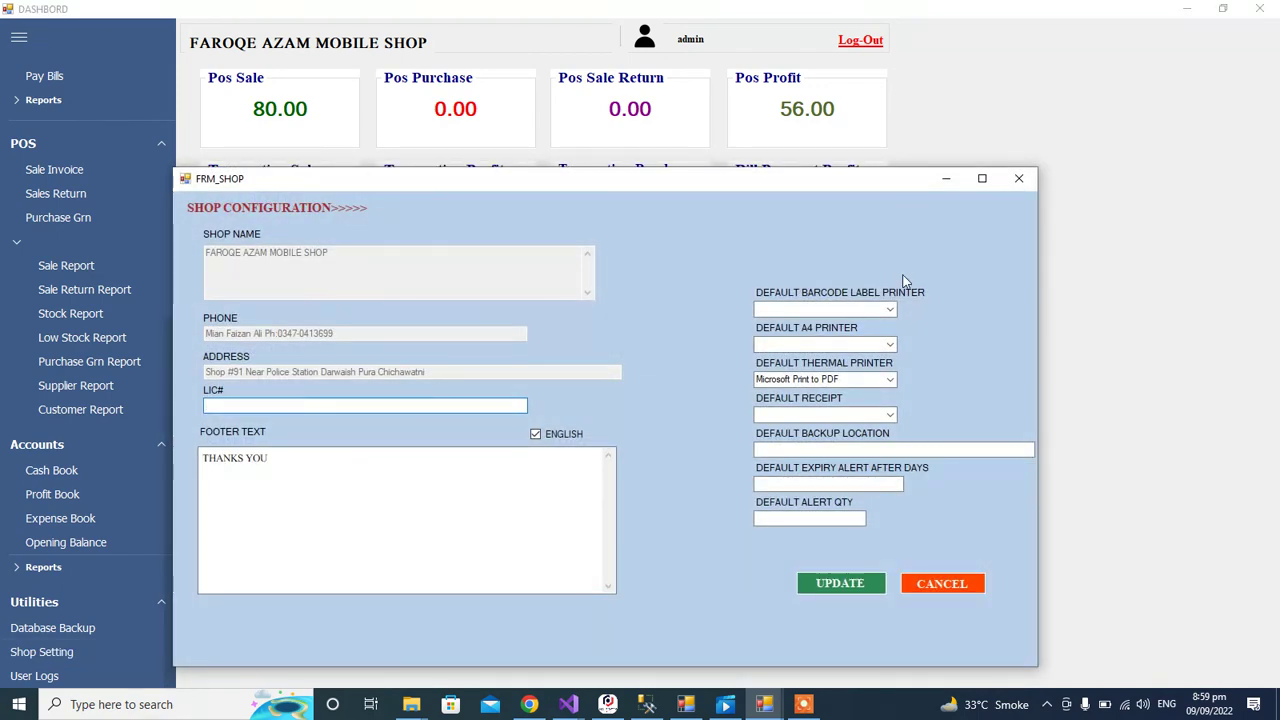
pyautogui.click(1019, 178)
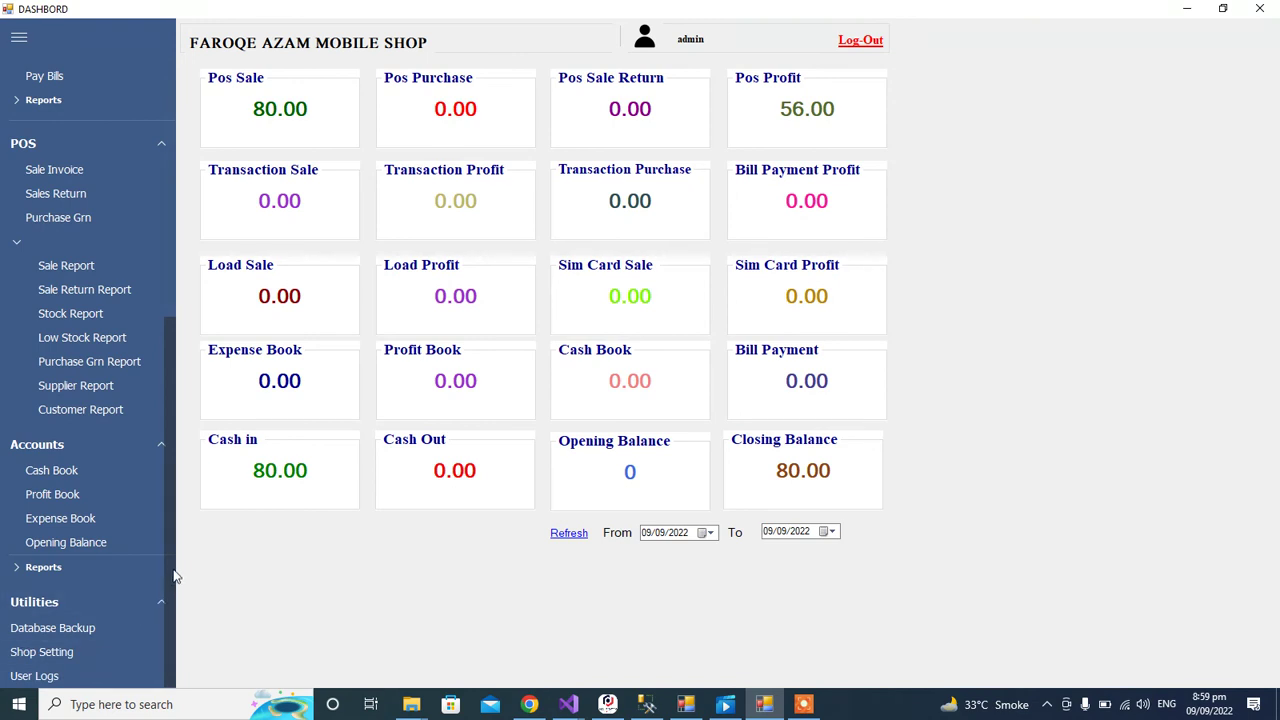
# Step: Collapse the Basic Data, E-Banking, POS, Accounts and Utilities menu sections
pyautogui.moveTo(173, 576); pyautogui.dragTo(193, 309)
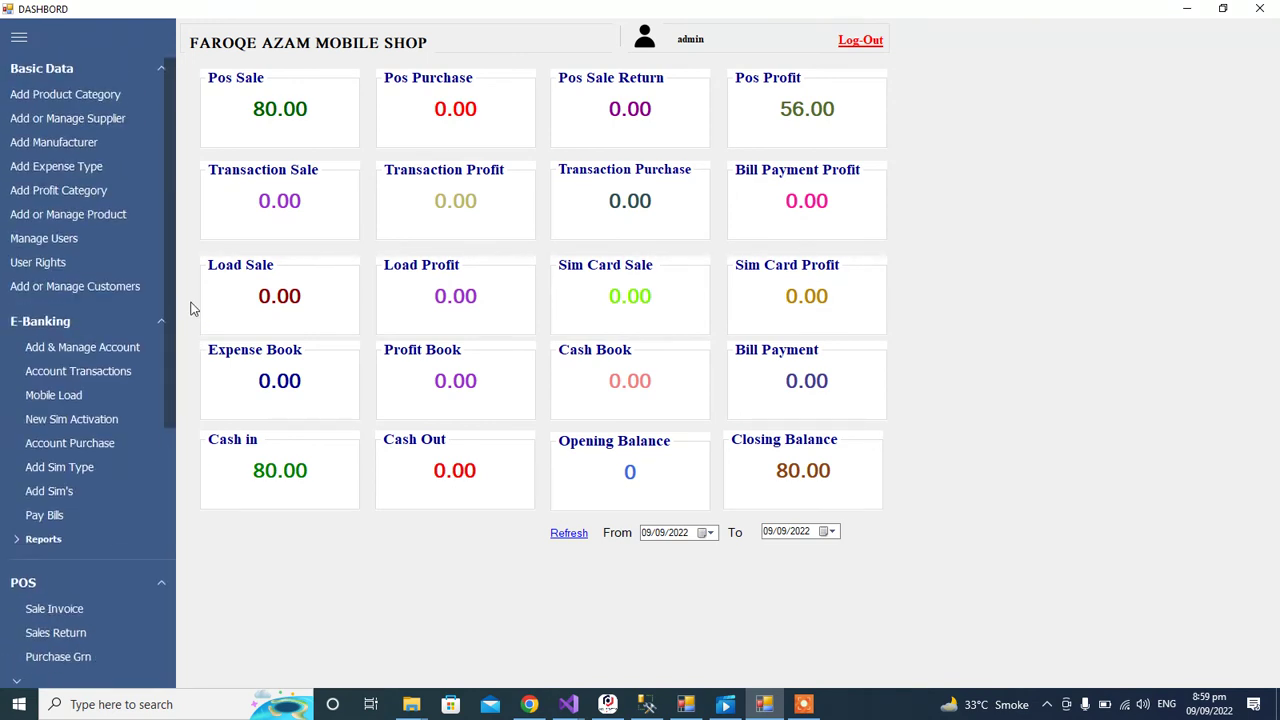
pyautogui.click(143, 70)
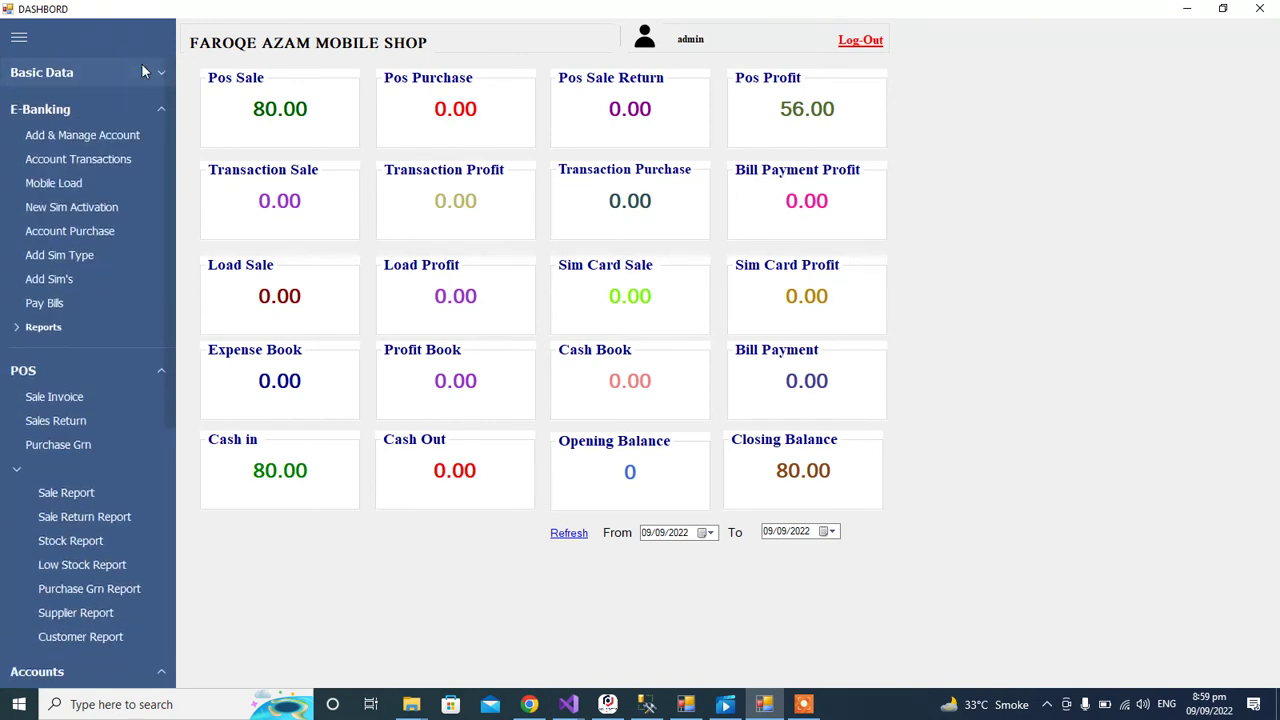
pyautogui.click(88, 107)
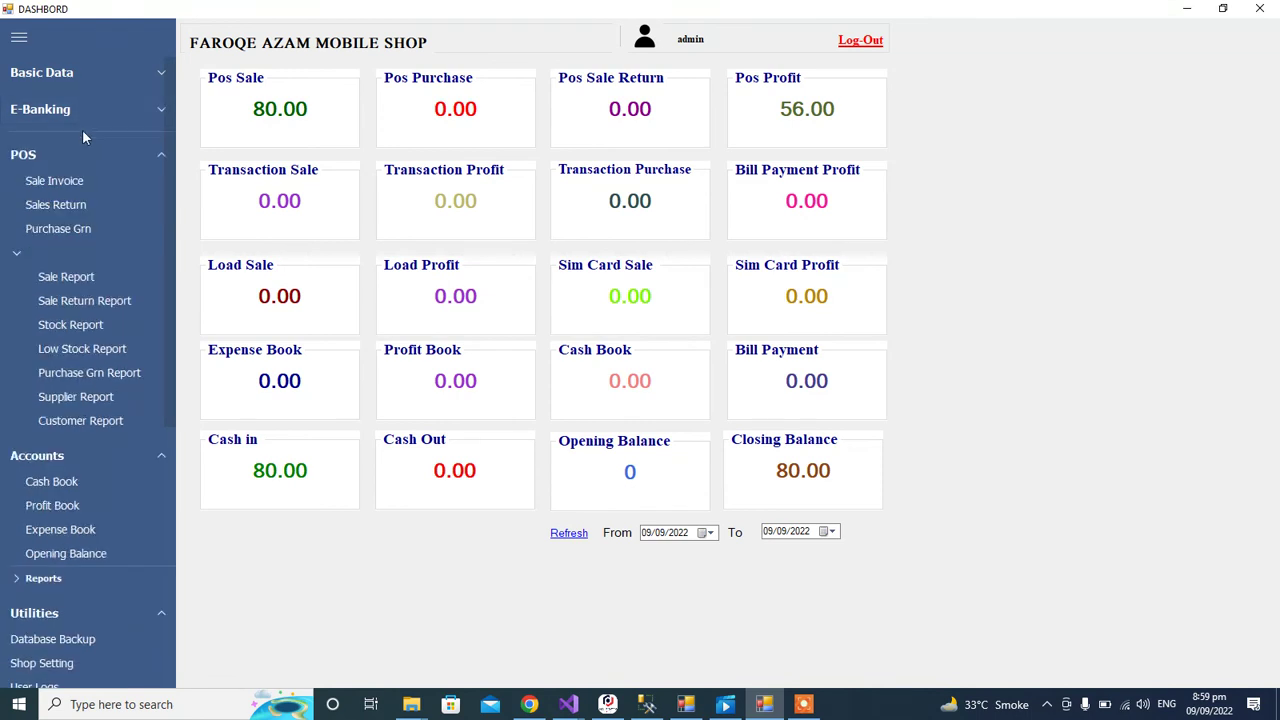
pyautogui.click(70, 152)
pyautogui.click(46, 192)
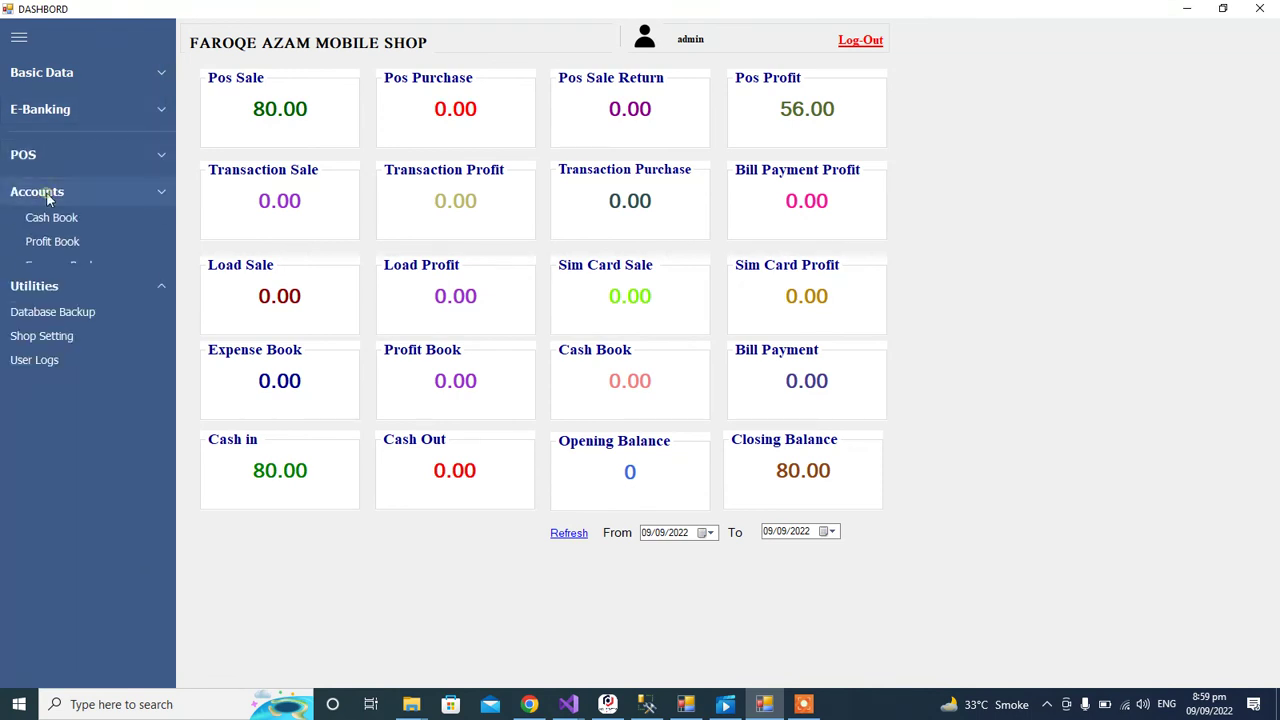
pyautogui.click(52, 228)
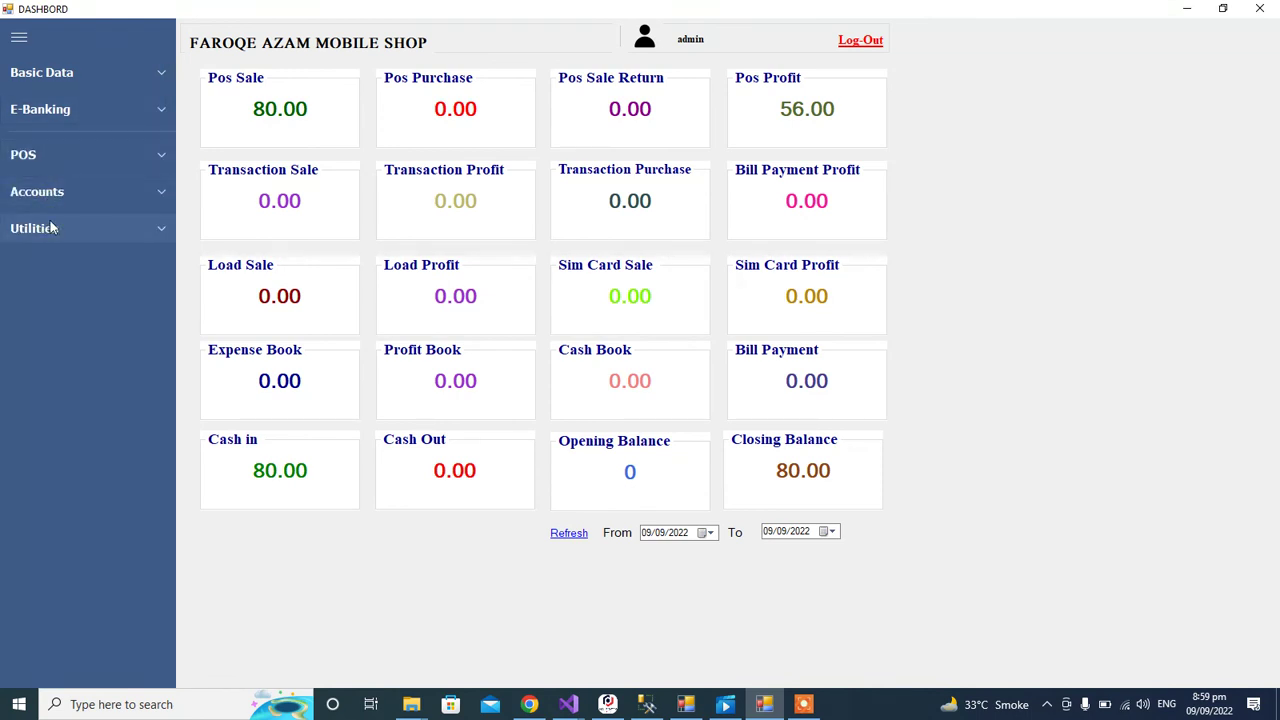